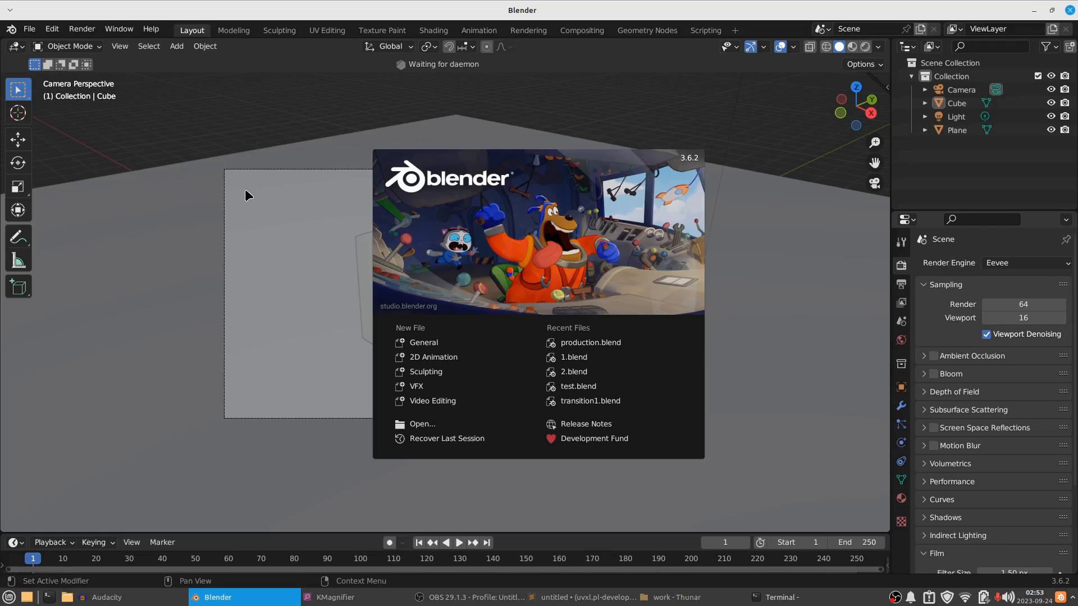
Dismiss the splash screen, select the cube and turn on the Screencast Keys display.
click(150, 182)
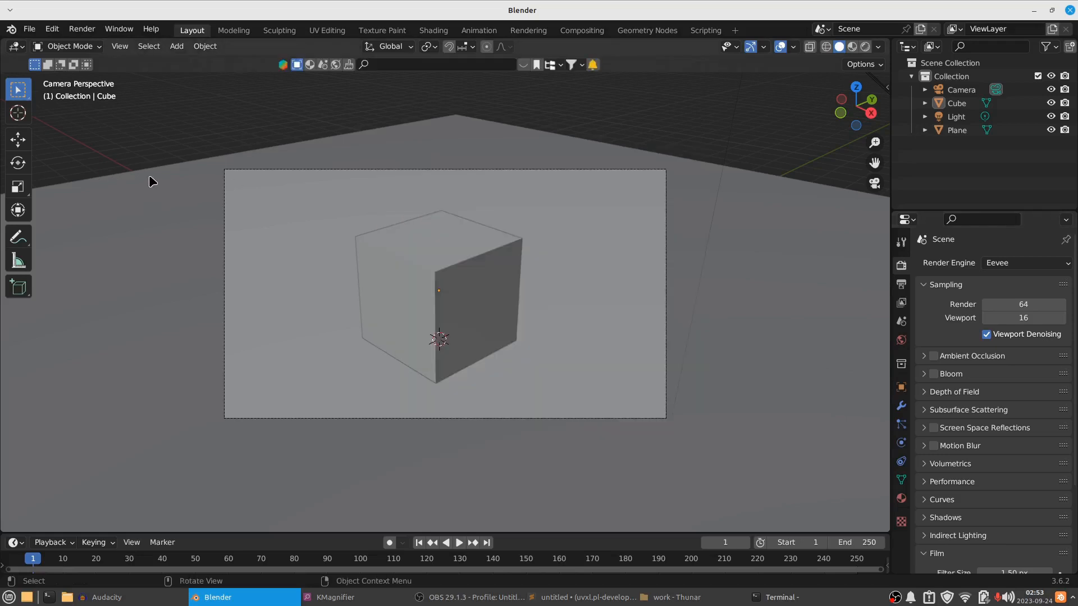
click(441, 246)
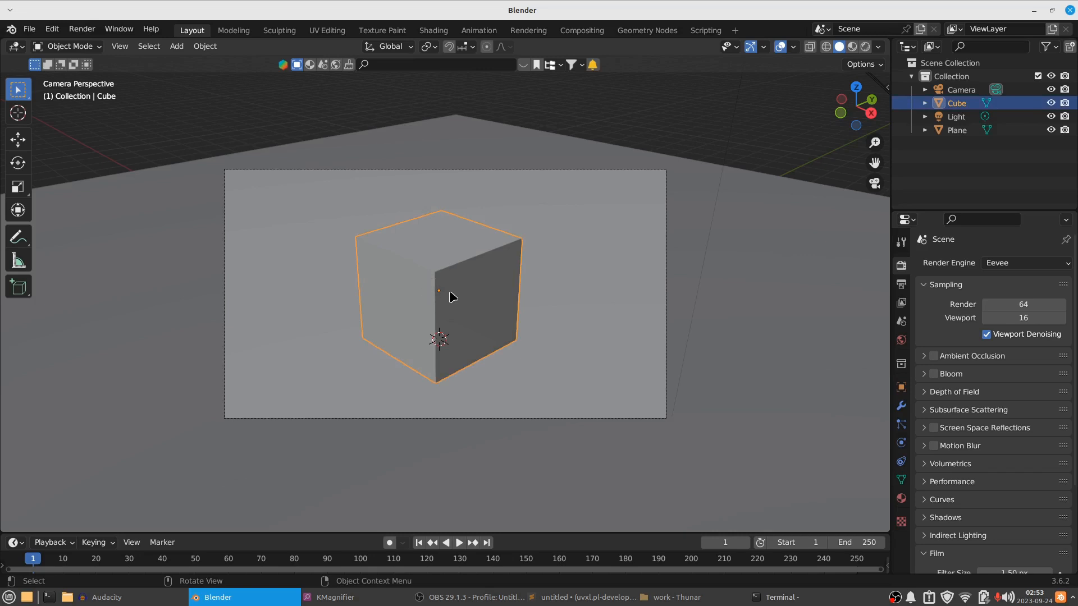
key(n)
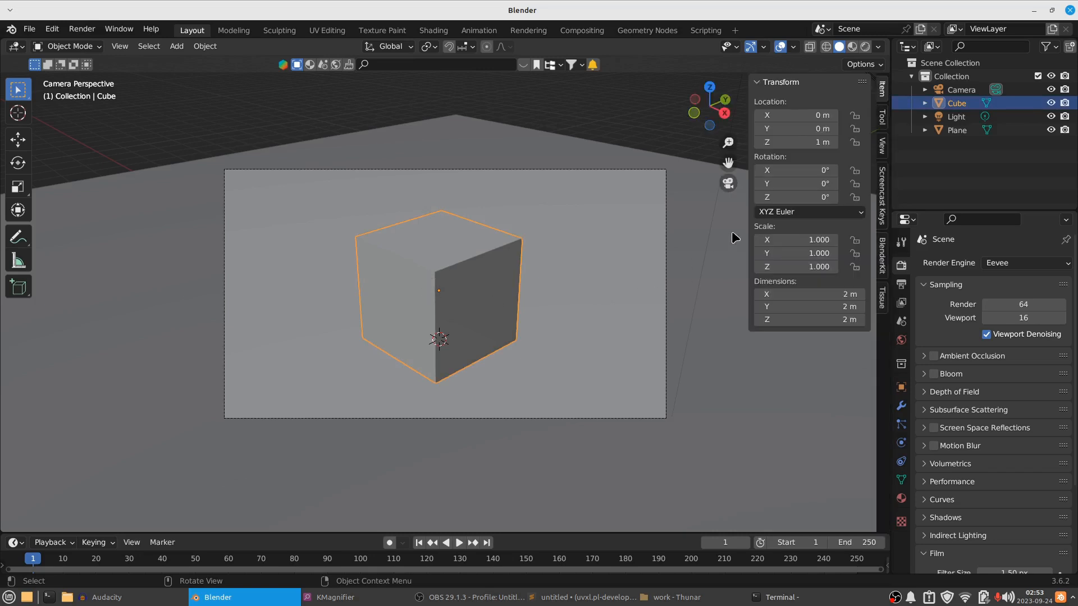
click(880, 195)
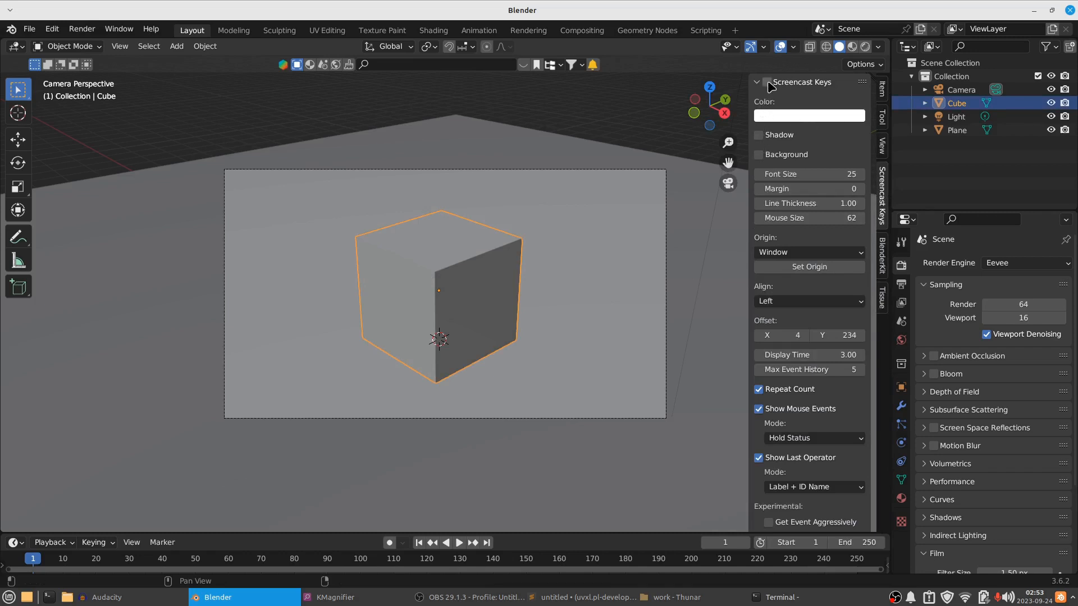
key(n)
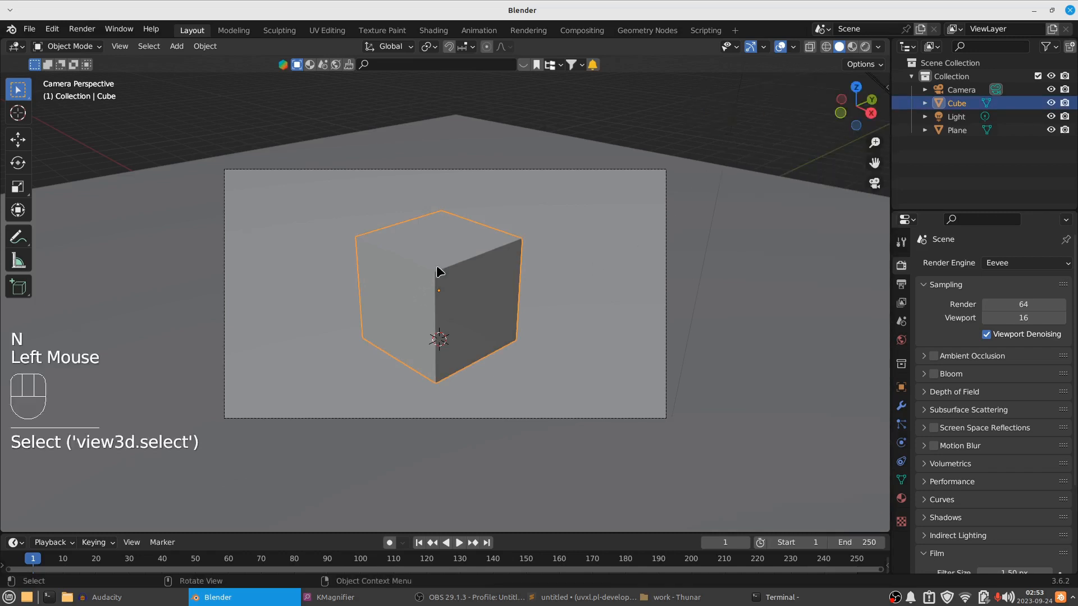
Animate the cube's rotation with keyframes at frames 1 and 250, turning it 360° at the last frame.
key(i)
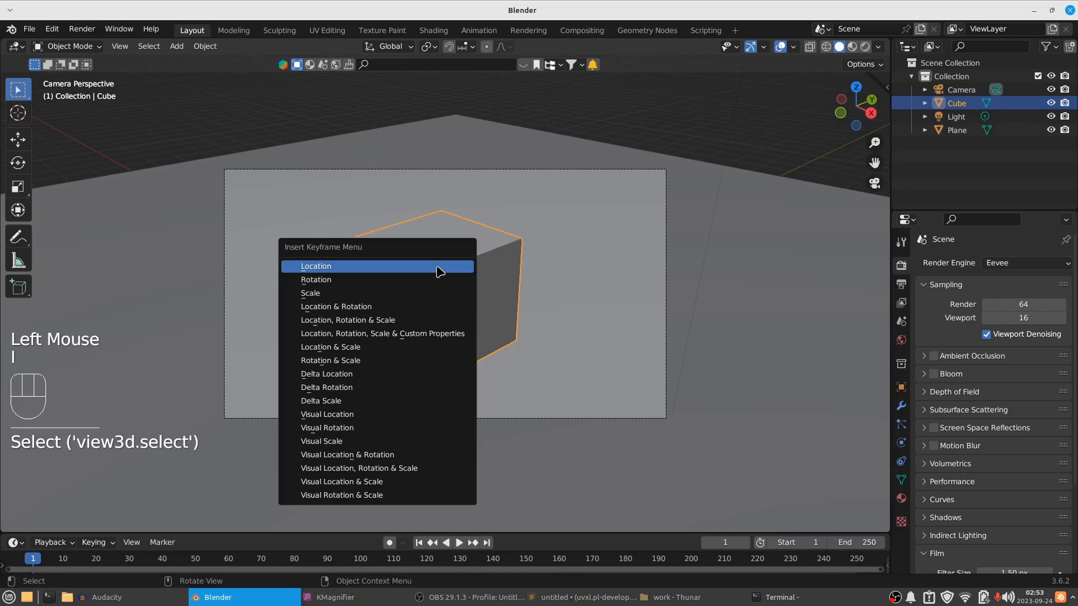
click(425, 284)
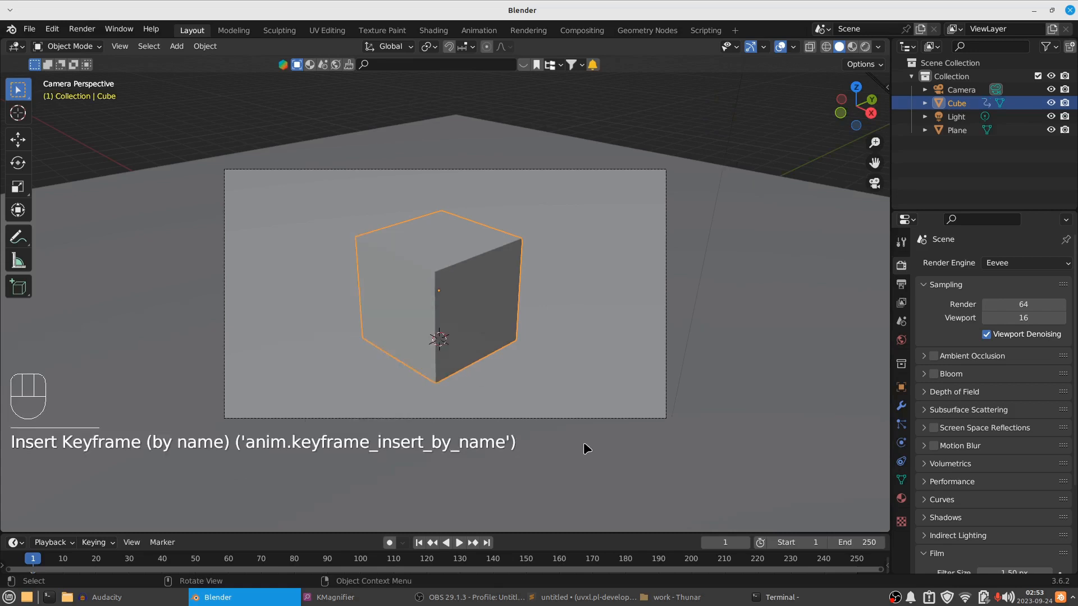
click(487, 543)
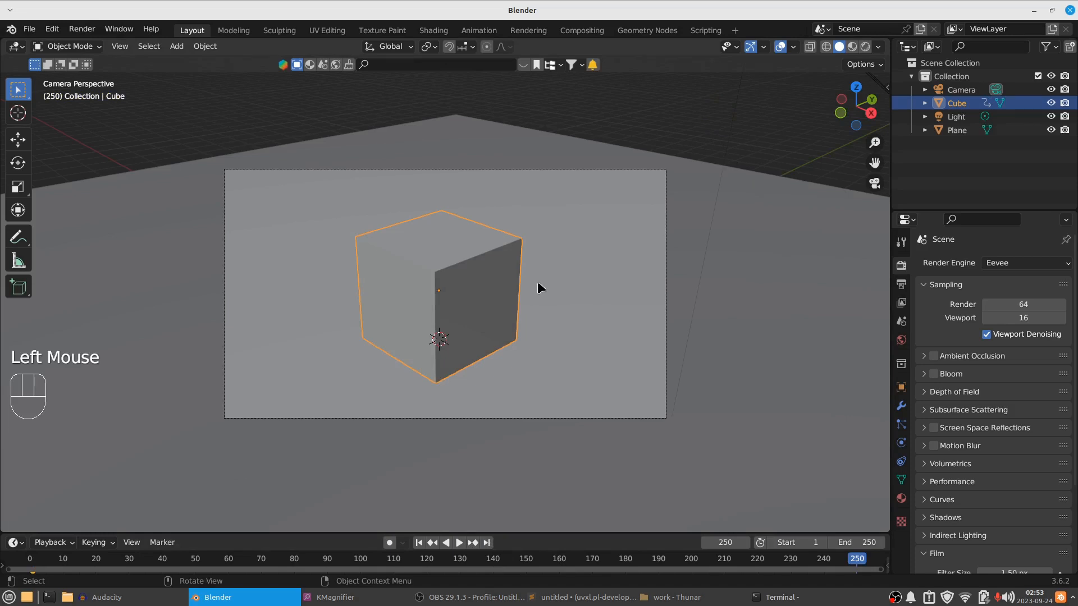
text(r360)
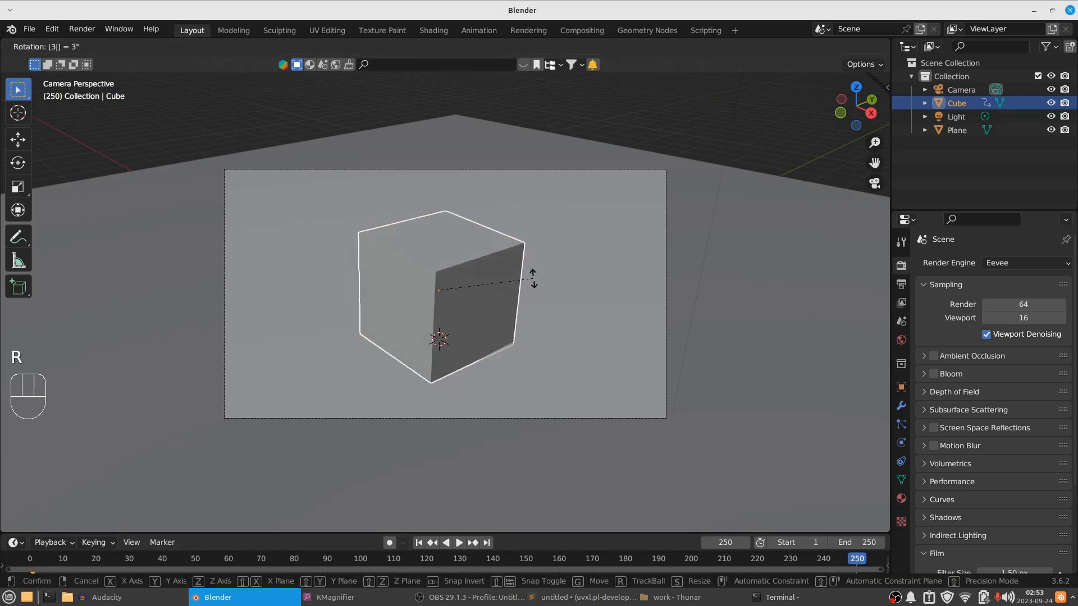
click(533, 278)
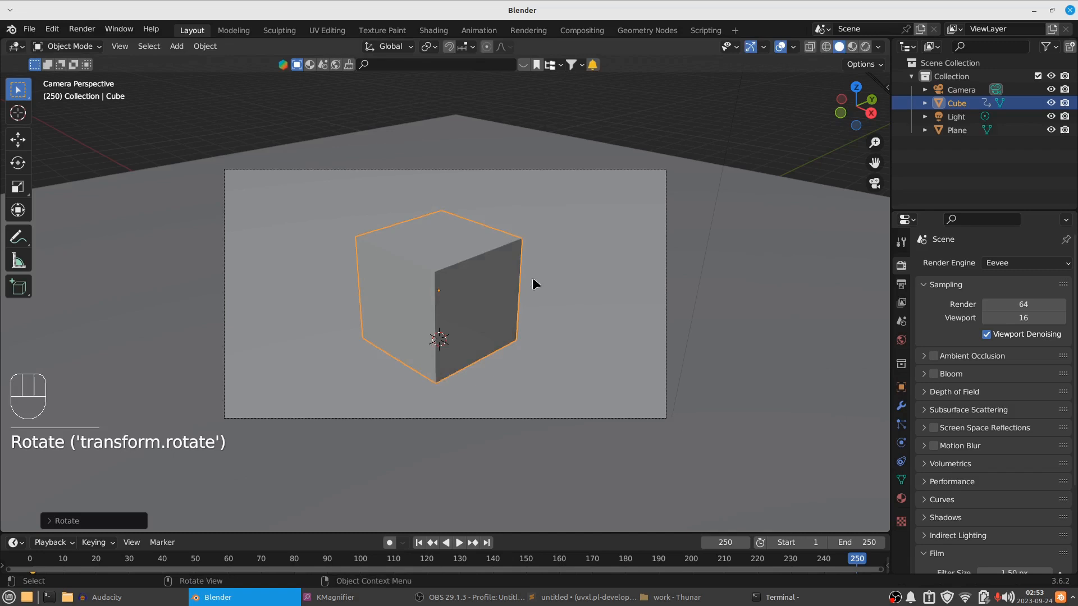
key(i)
click(534, 279)
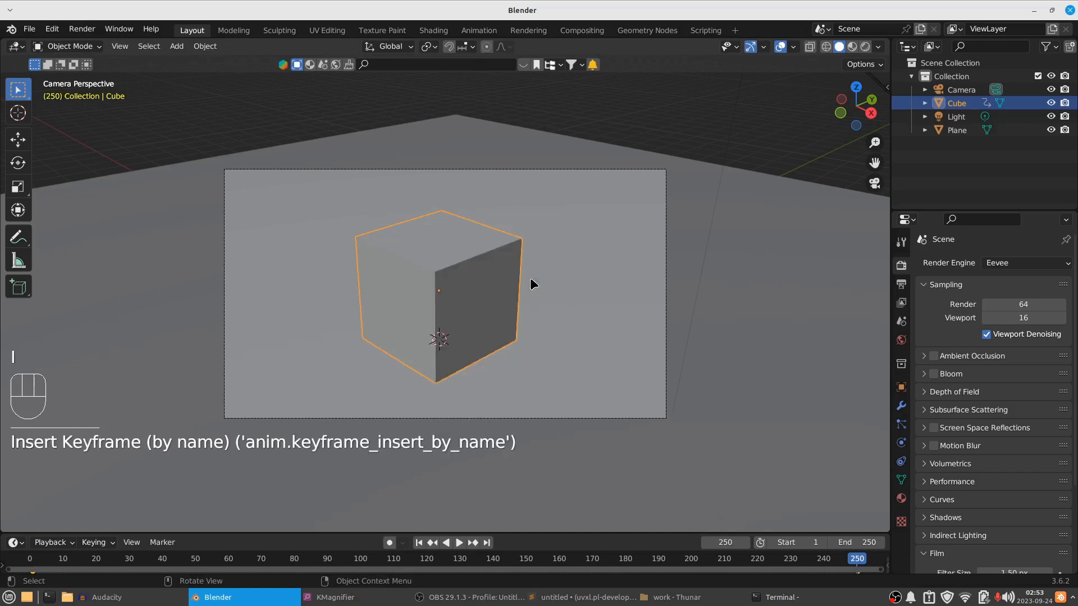
Play back the cube's rotation animation and stop it partway, at frame 116.
key(space)
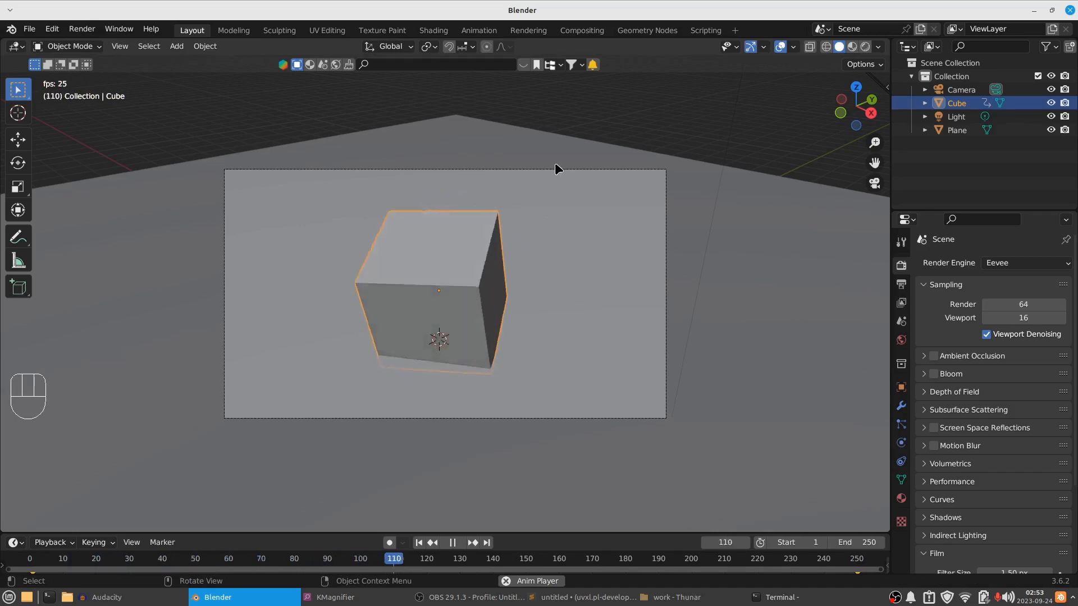
key(space)
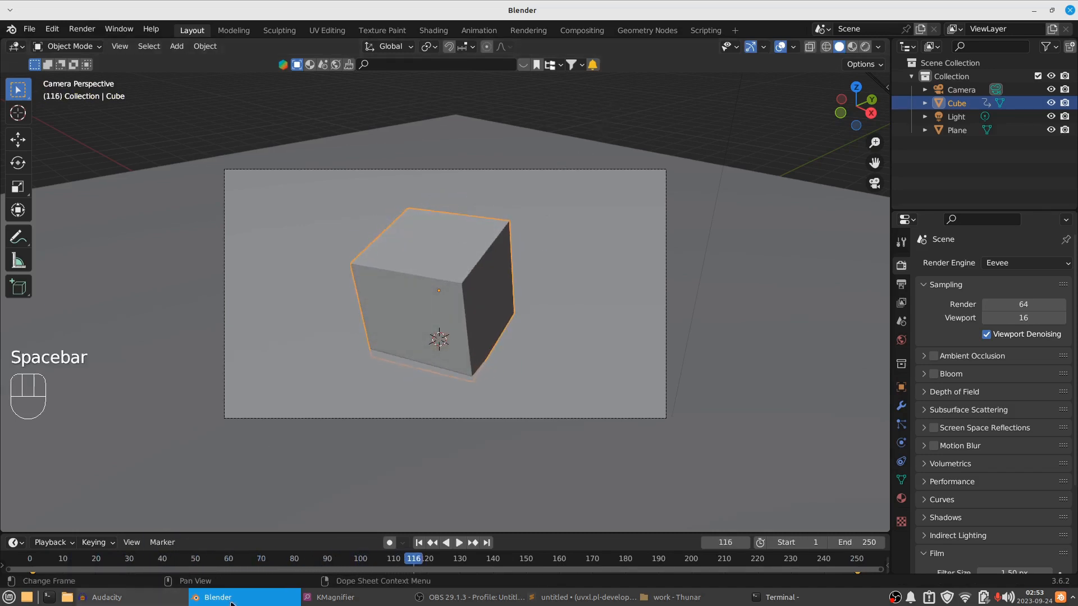
Bring up KMagnifier, then render the current frame from the Compositing workspace and close the render window.
click(335, 597)
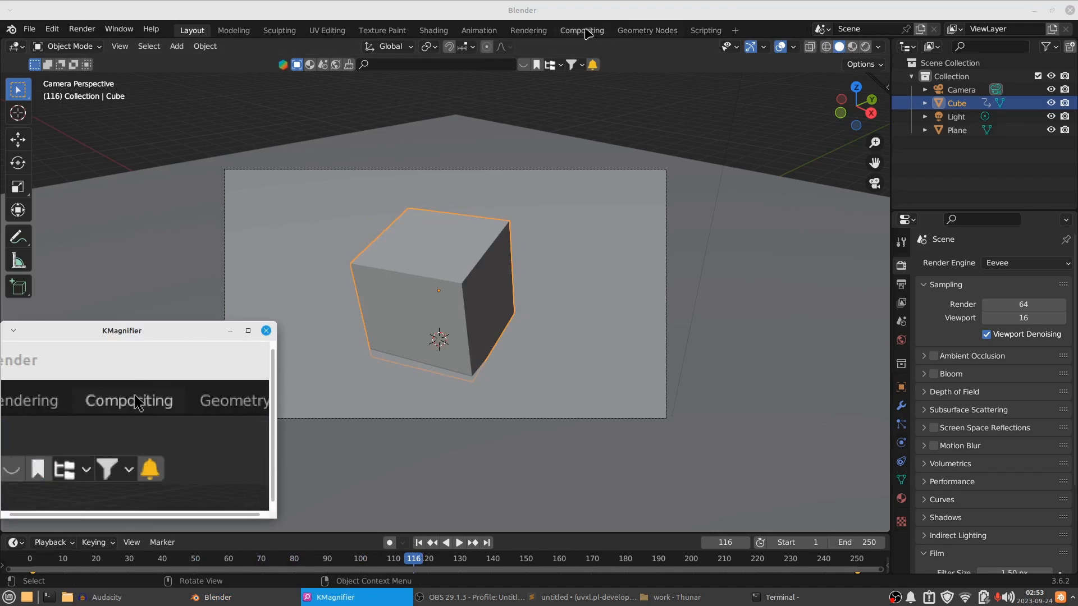
click(586, 33)
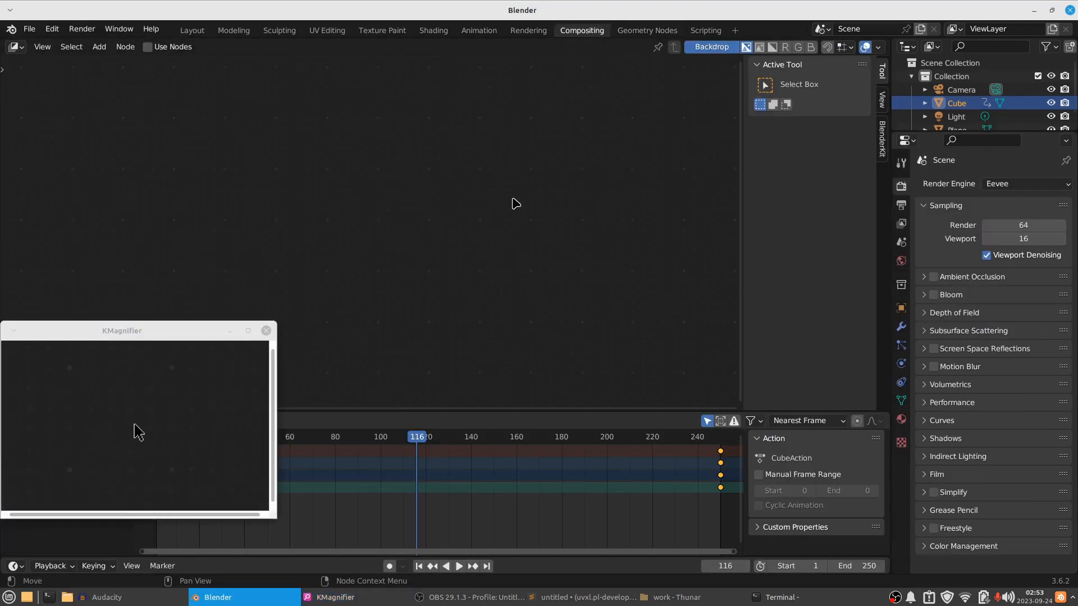
key(F12)
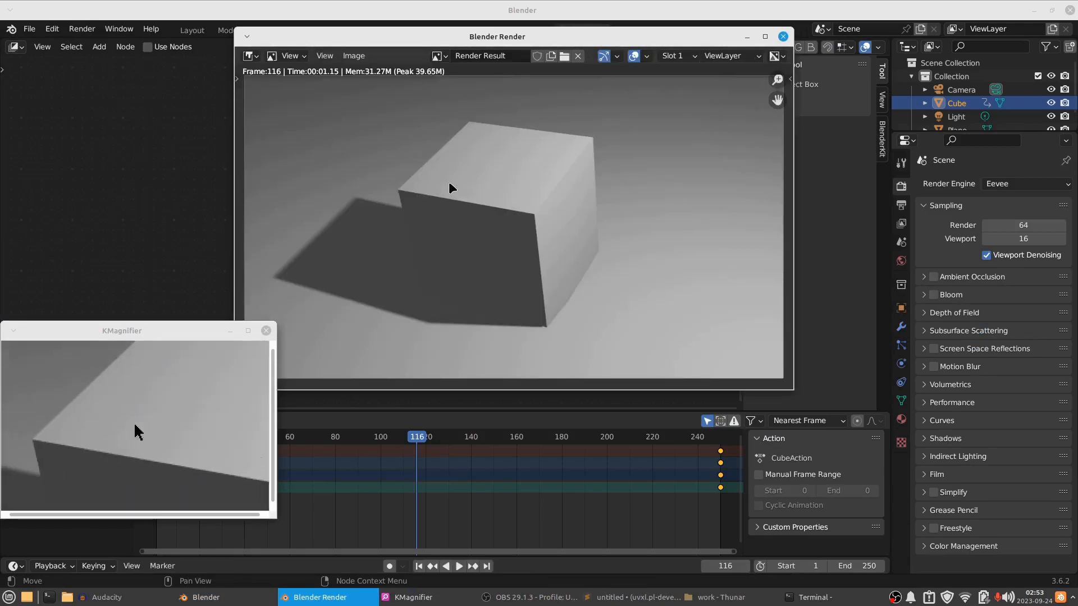
key(Escape)
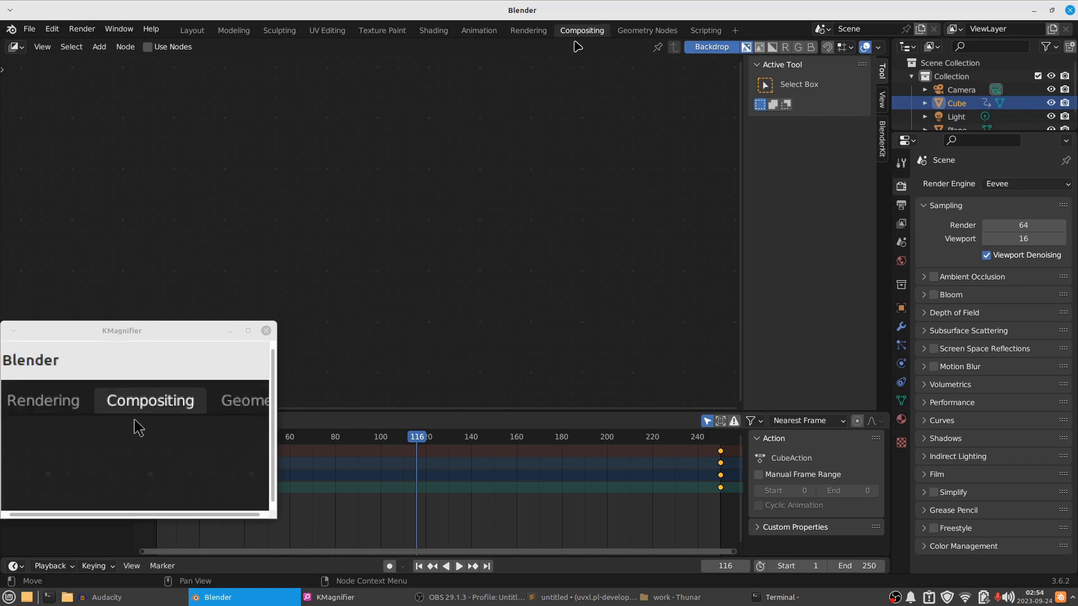
Enable nodes for compositing and move the Render Layers and Composite nodes apart to make room between them.
click(148, 48)
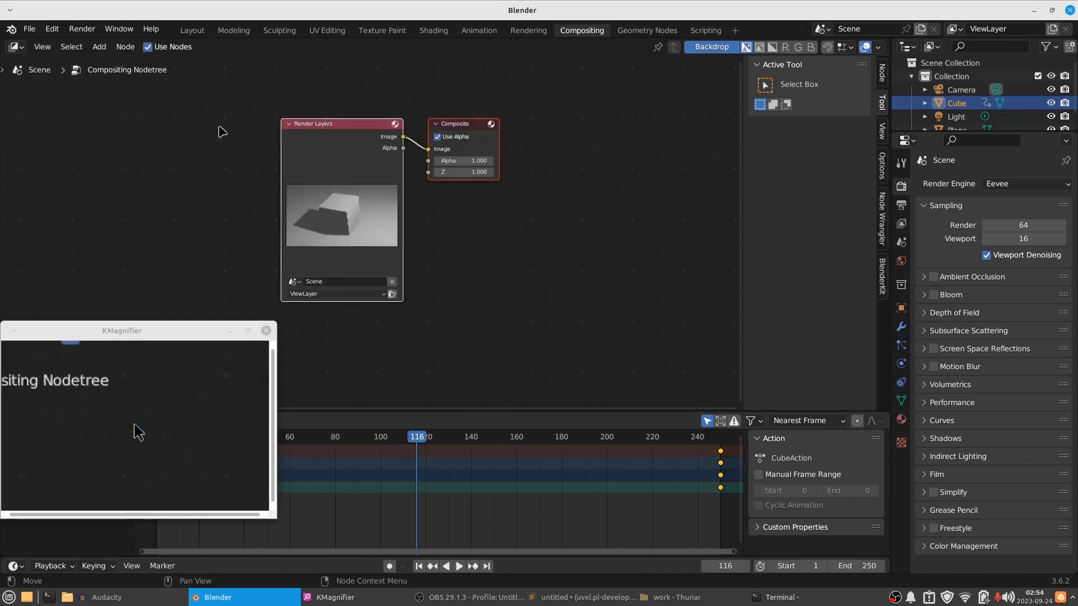
double_click(344, 149)
scroll(344, 149, up, 2)
middle_drag(423, 225, 575, 284)
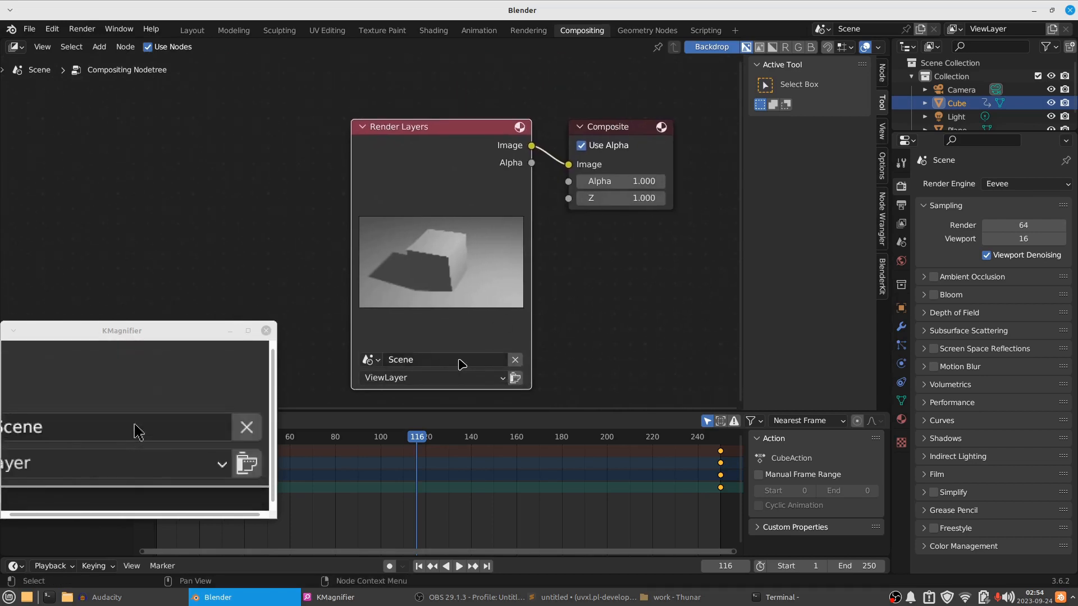
click(427, 377)
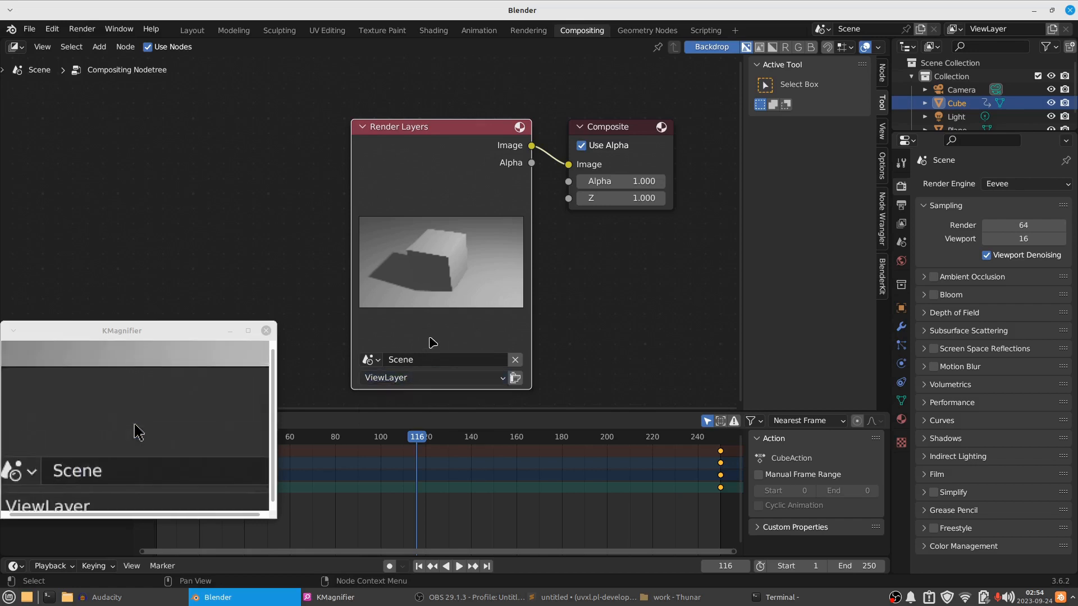
middle_drag(618, 243, 457, 230)
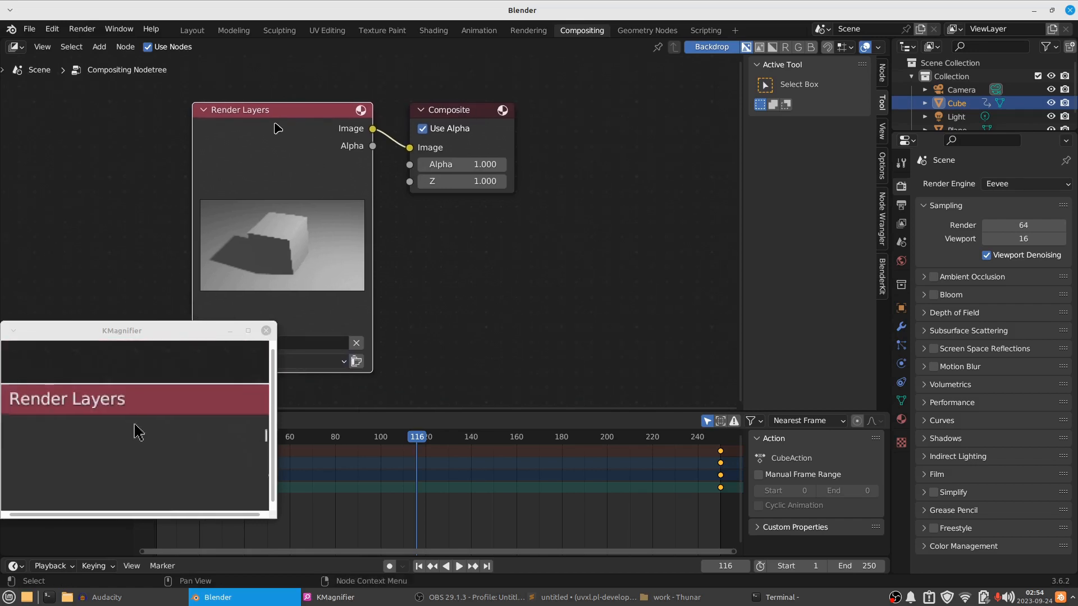
drag(305, 112, 253, 106)
drag(450, 114, 659, 135)
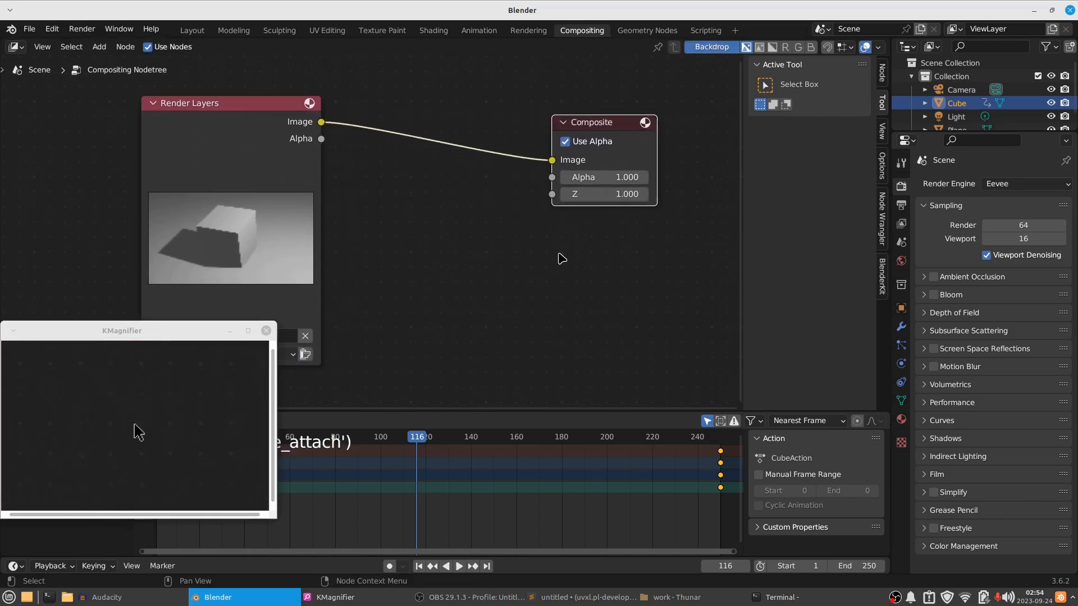
Add a Viewer node below the Composite node and connect the Render Layers Image output to it.
key(shift+a)
click(560, 257)
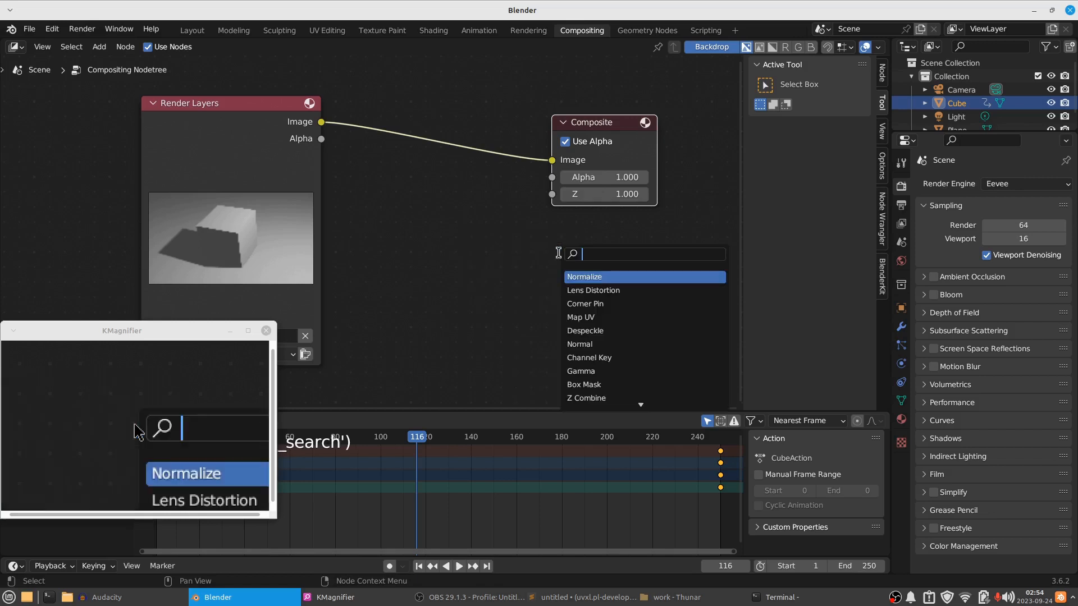
text(view)
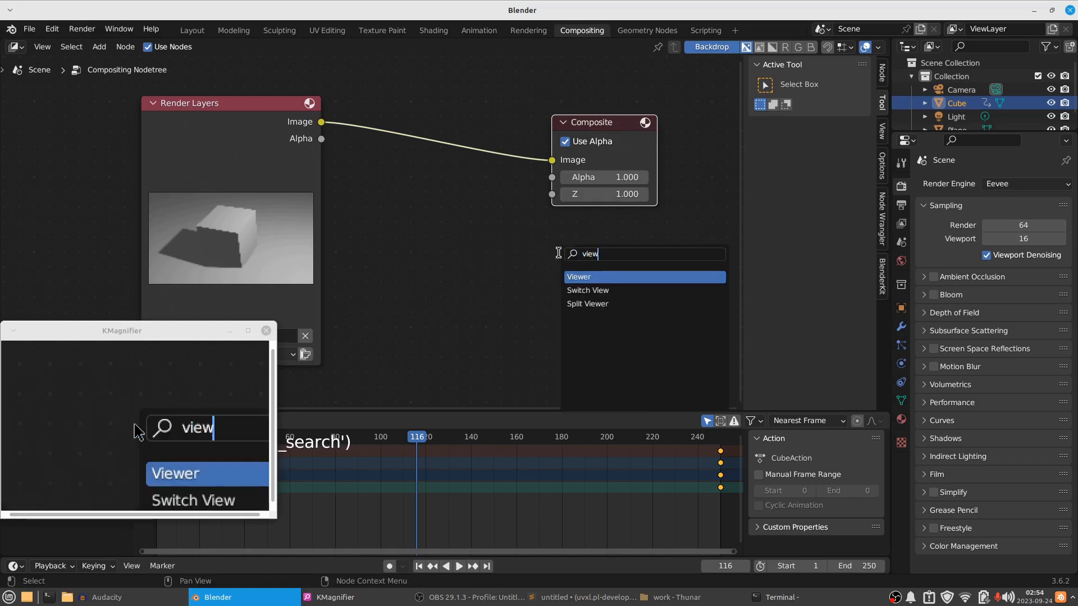
key(Return)
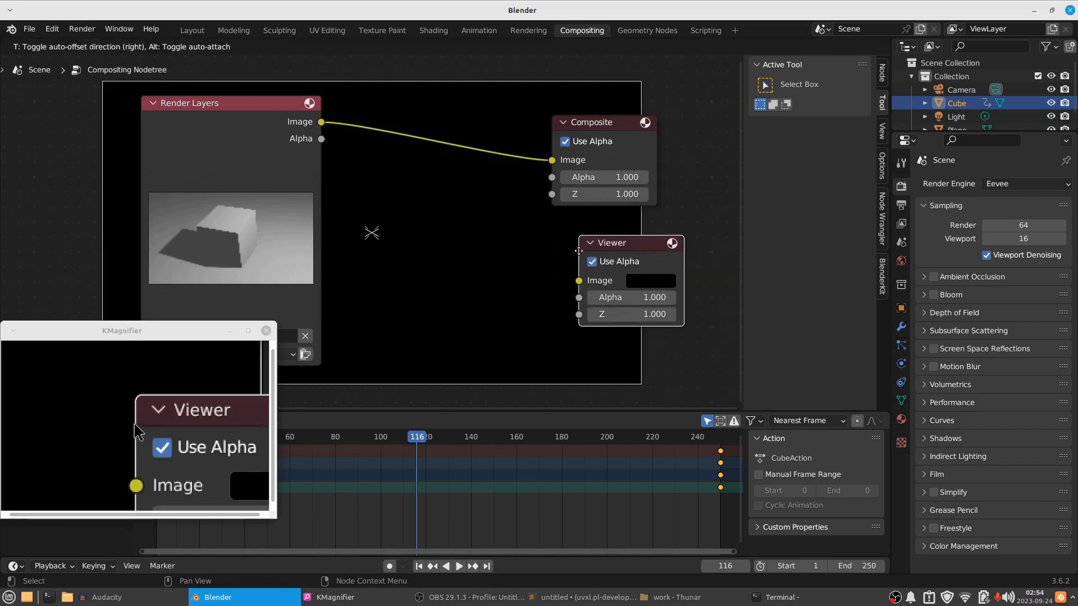
click(579, 250)
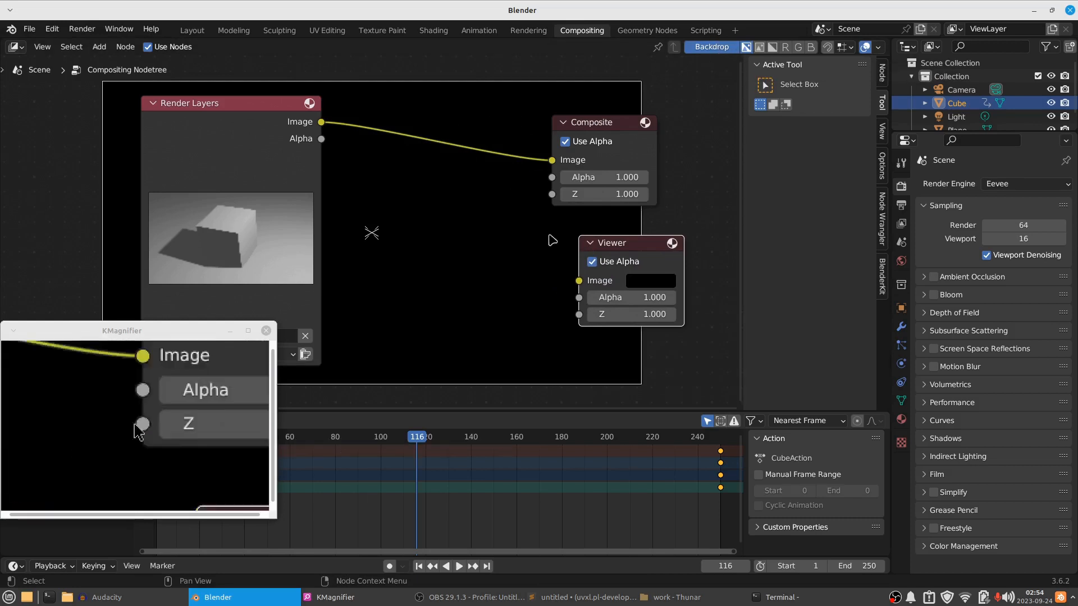
drag(579, 280, 321, 122)
Align the Composite and Viewer nodes vertically and join their two incoming Image links through one reroute.
drag(609, 121, 644, 113)
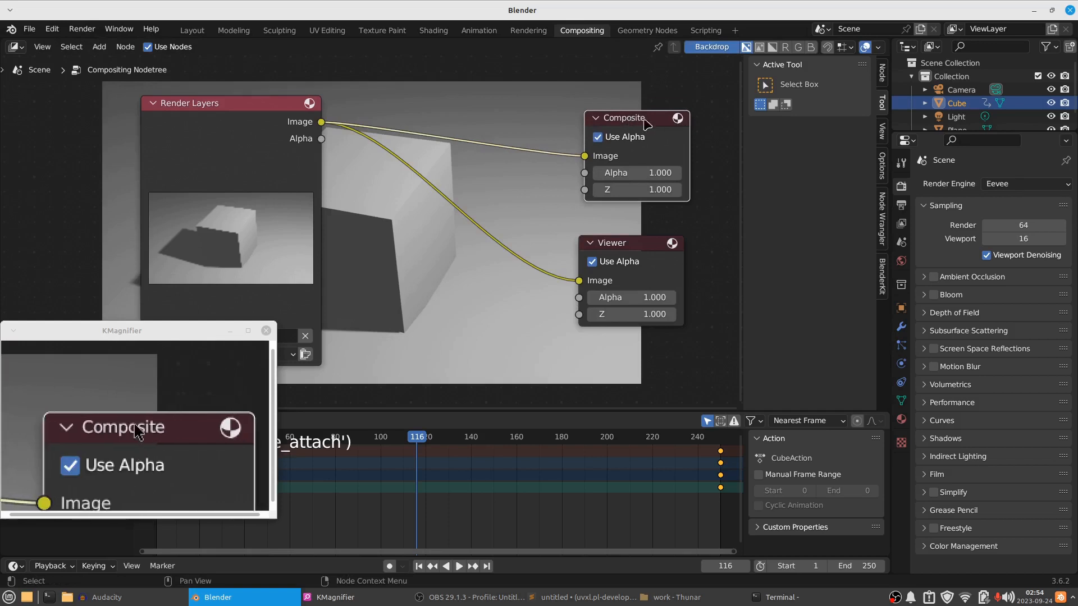
click(625, 245)
drag(626, 247, 631, 256)
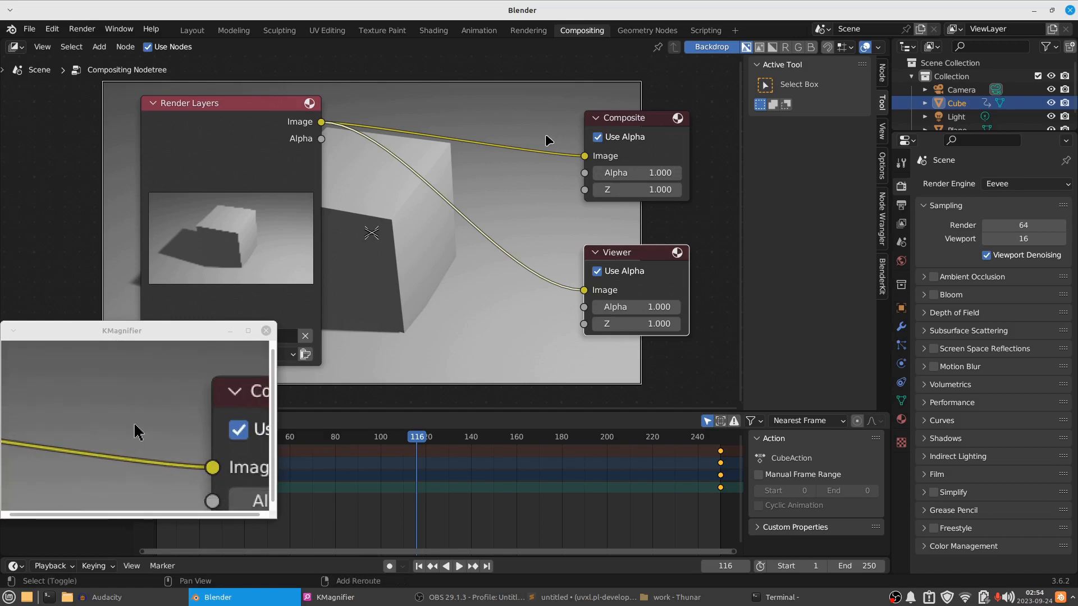
shift+right_drag(544, 134, 541, 288)
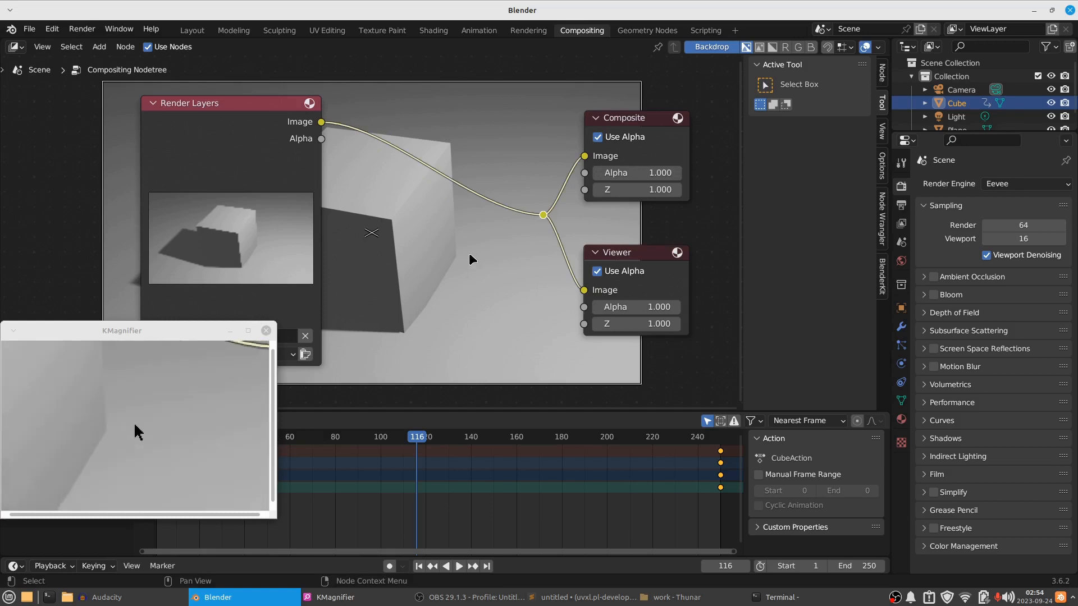
Add a Value node between the Render Layers and Viewer nodes and set its value to -100.
key(shift+a)
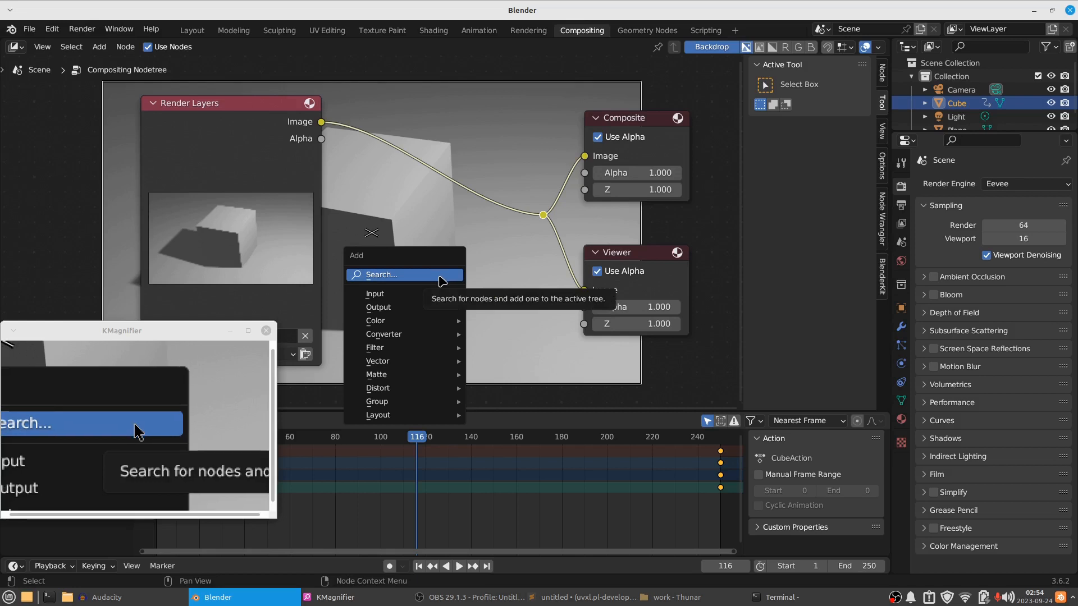
click(443, 279)
text(val)
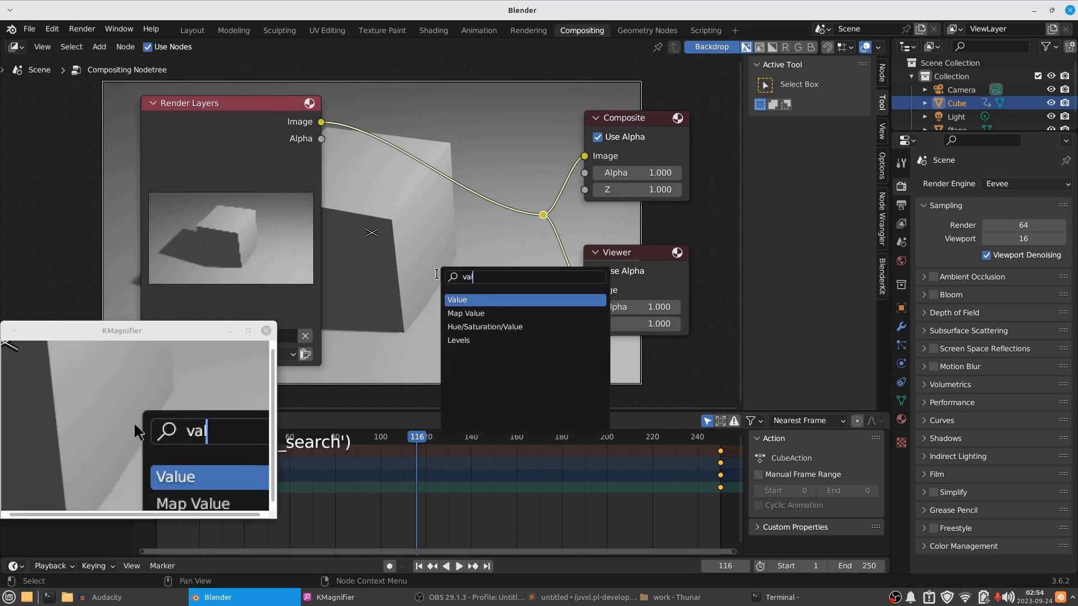
key(Return)
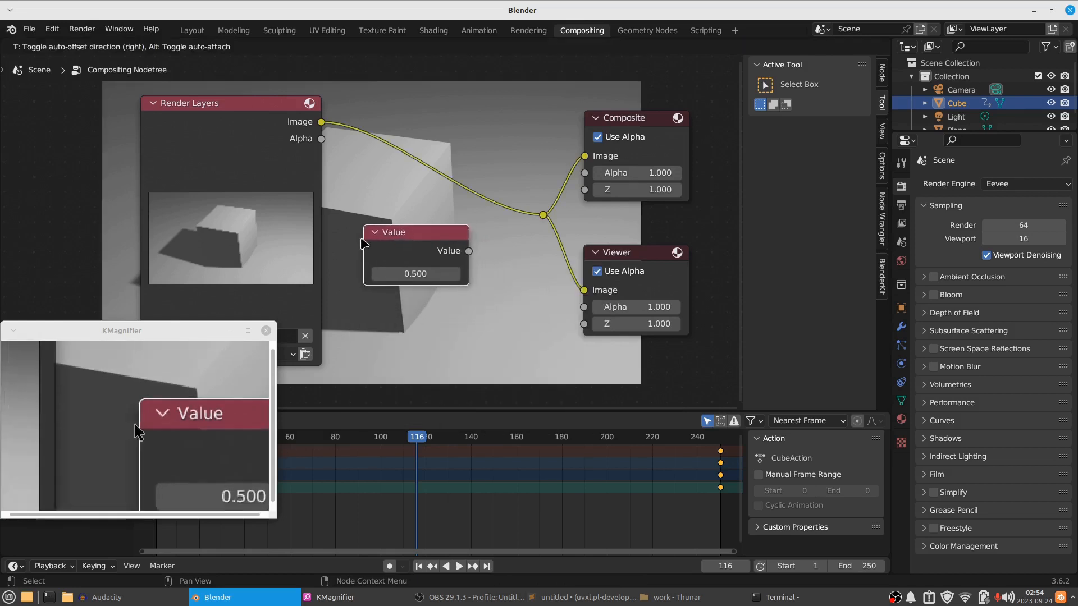
click(360, 239)
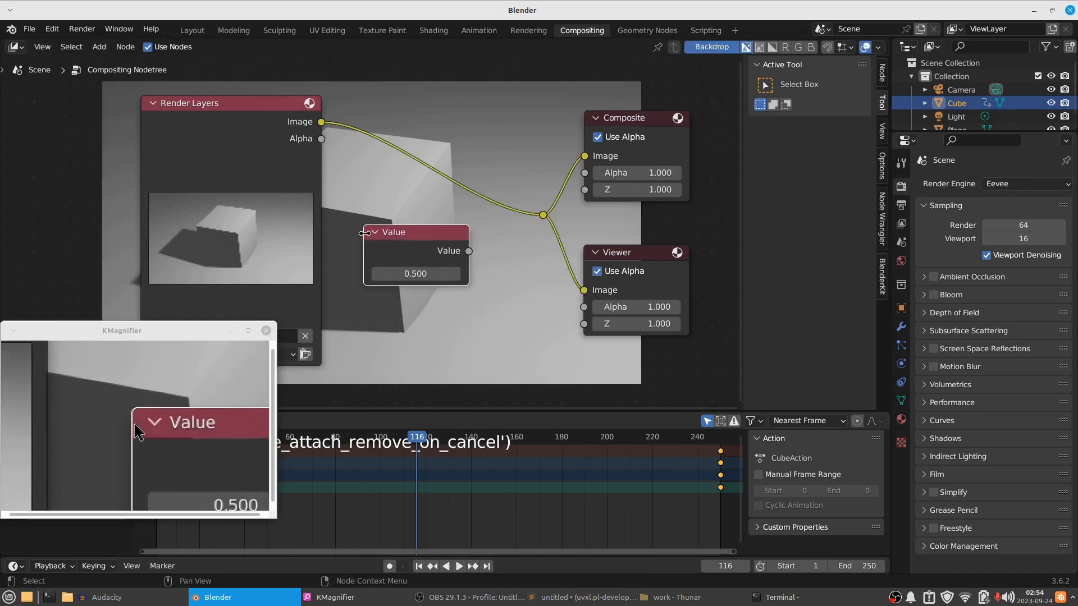
click(418, 272)
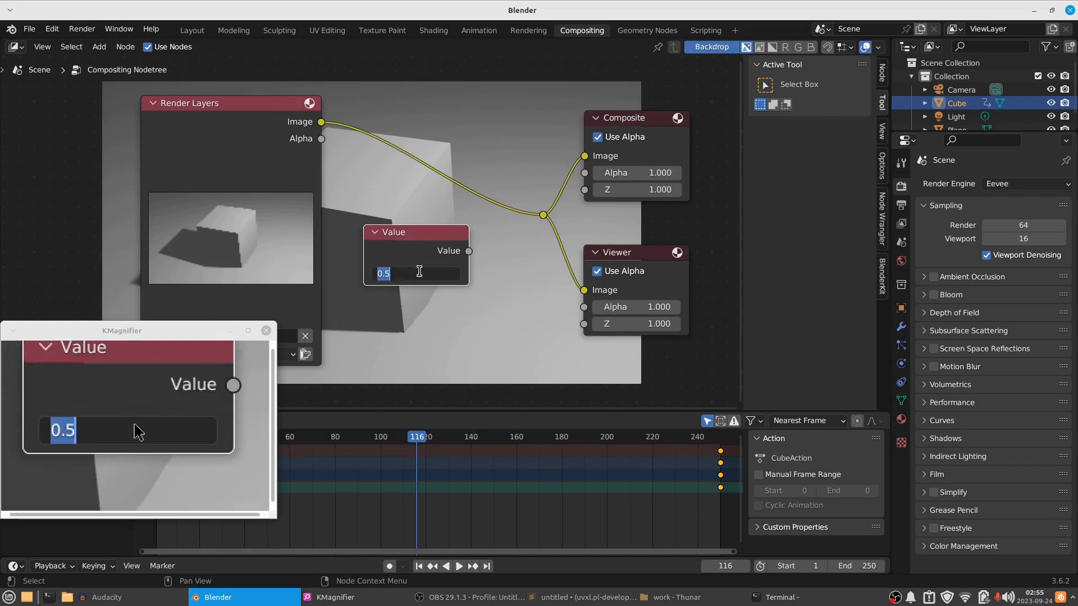
key(Return)
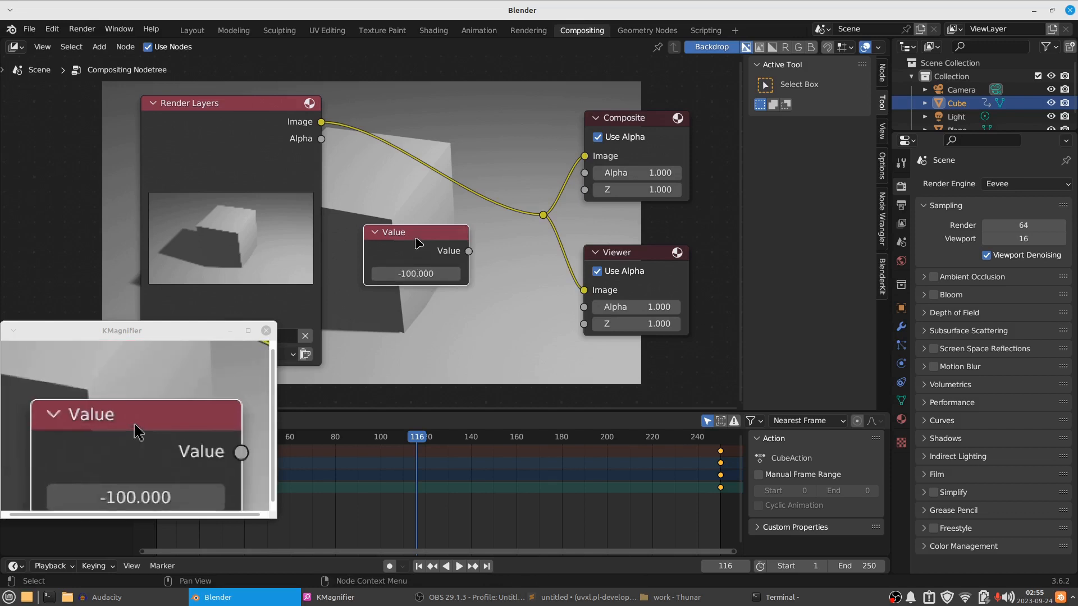
Label the Value node min_value, copying the name from the driver expression in the Sublime Text script, and reposition the node slightly.
key(F2)
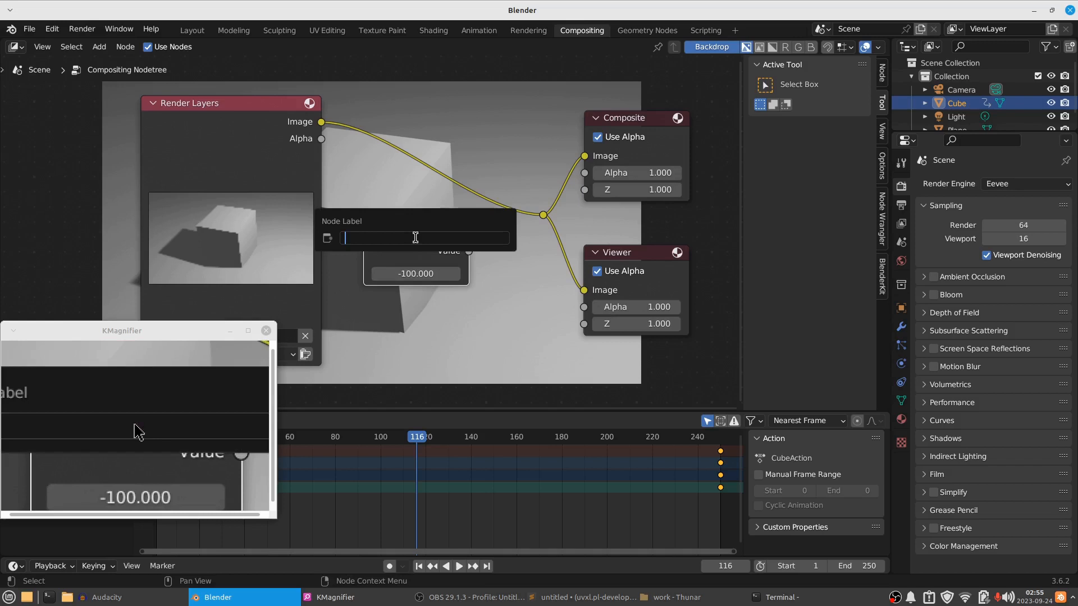
click(582, 597)
drag(303, 105, 314, 120)
click(315, 125)
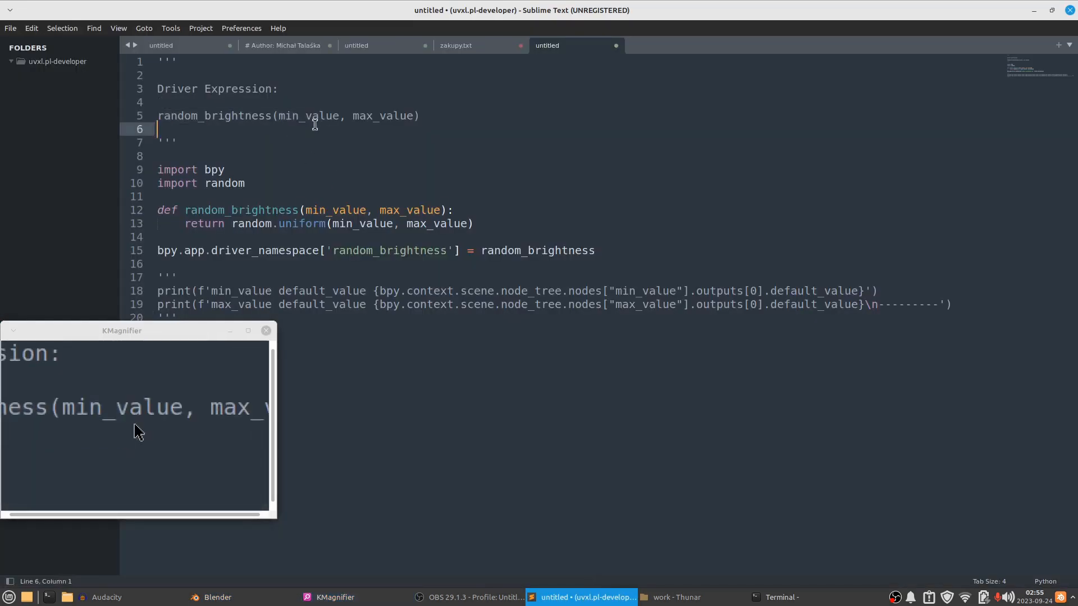
double_click(317, 118)
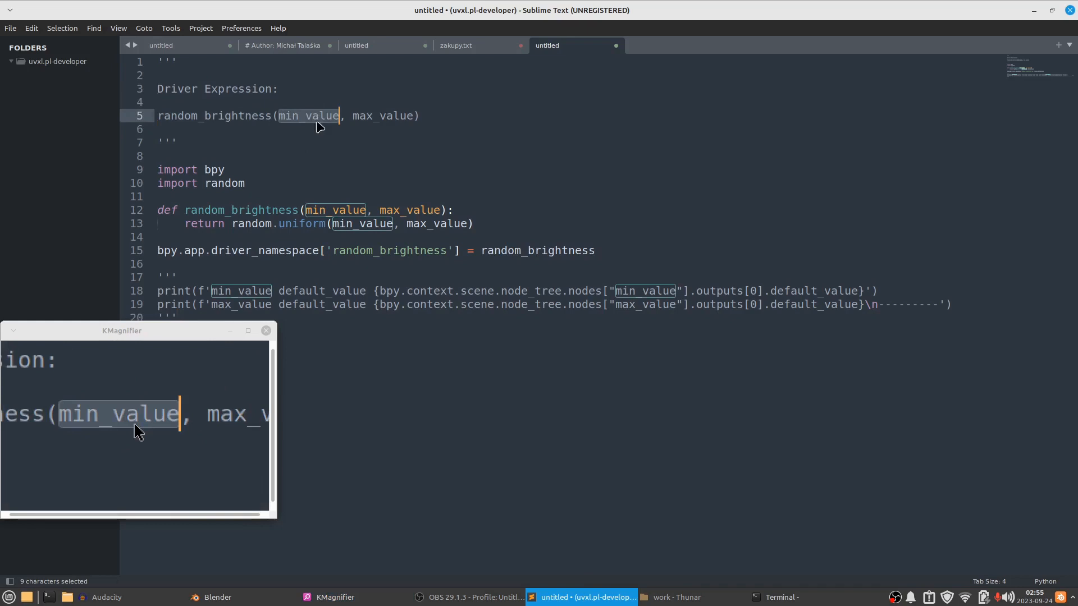
click(567, 597)
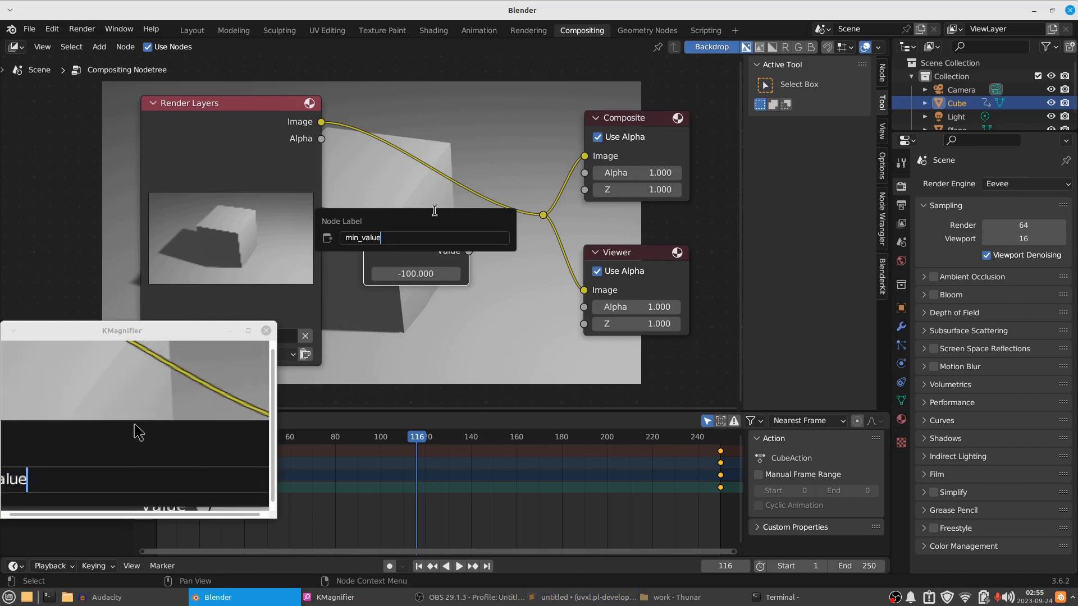
key(Return)
drag(431, 235, 424, 222)
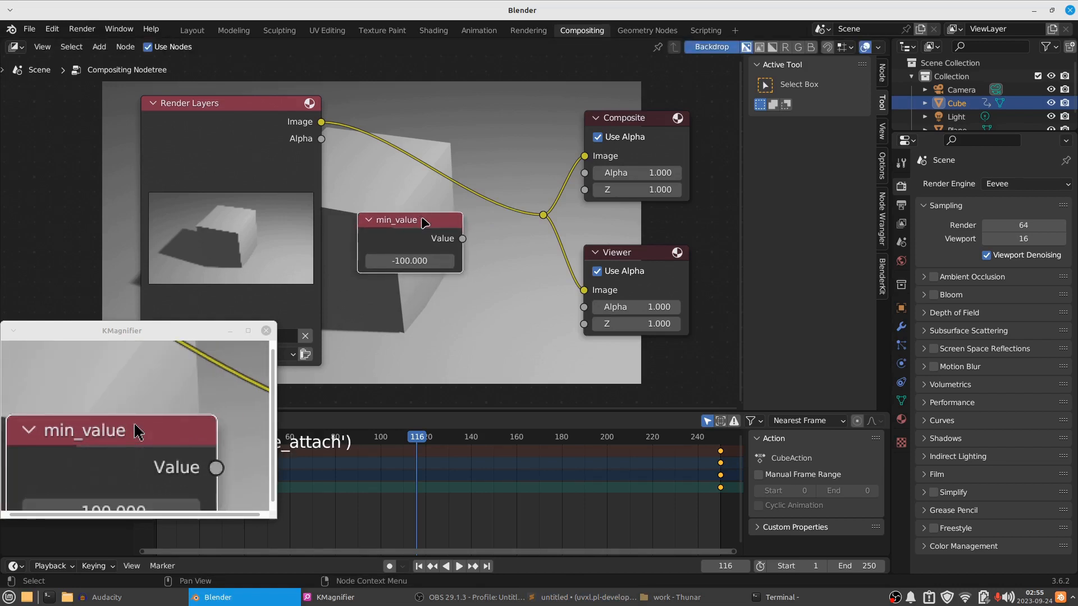
Show the Value node's properties in the sidebar and set its Name to min_value, matching its Label.
key(F2)
key(Return)
key(n)
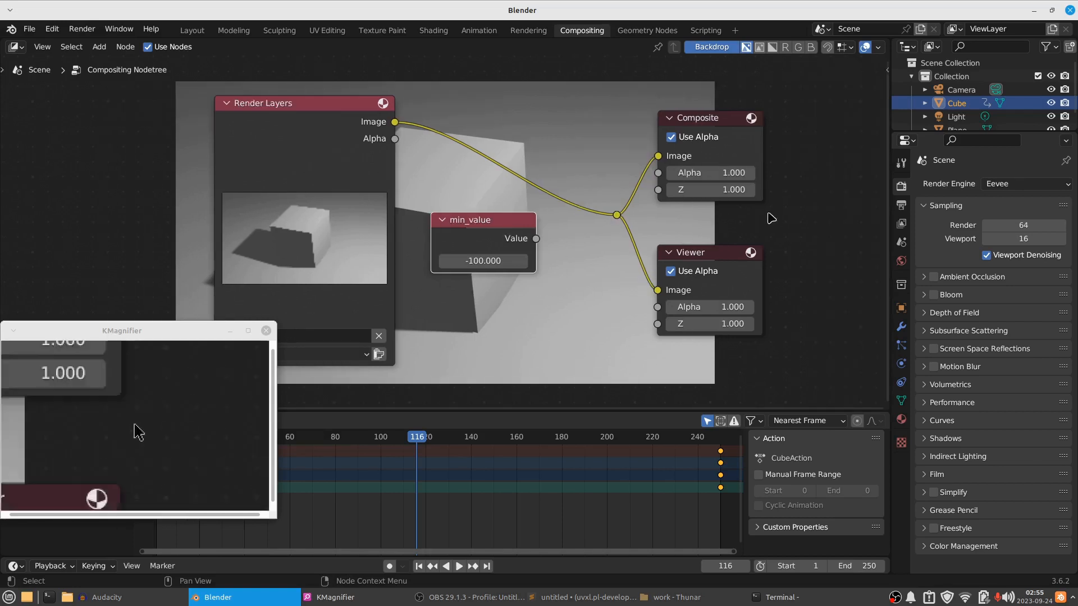
key(n)
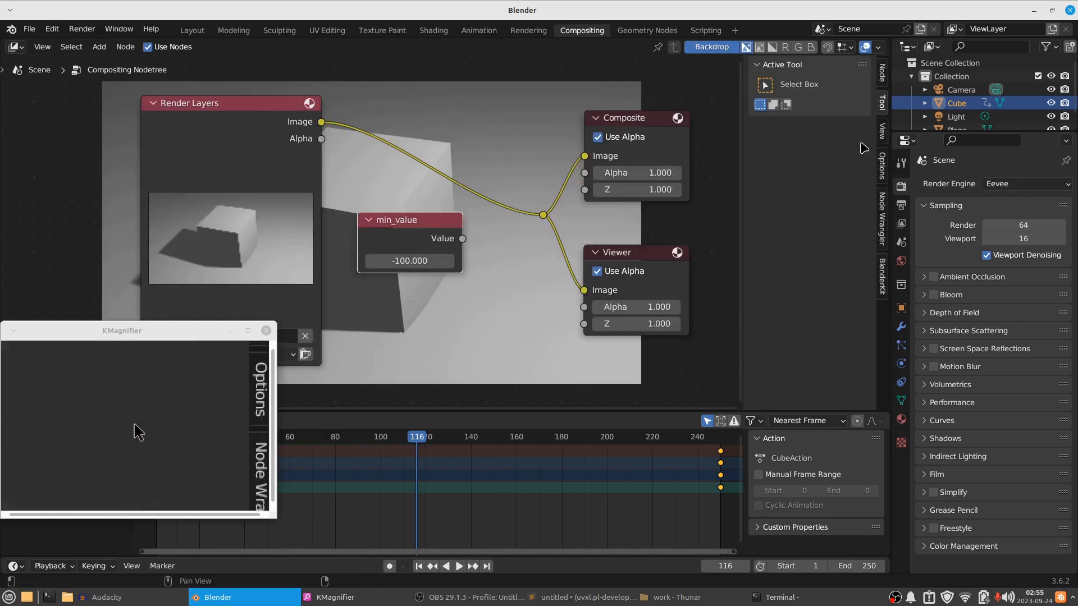
click(879, 73)
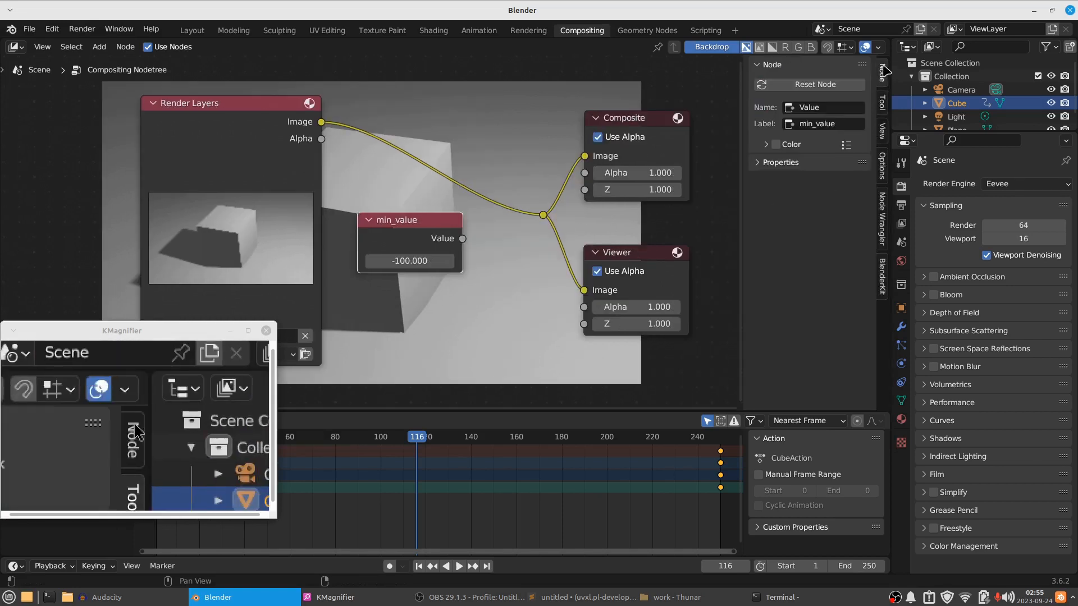
click(843, 123)
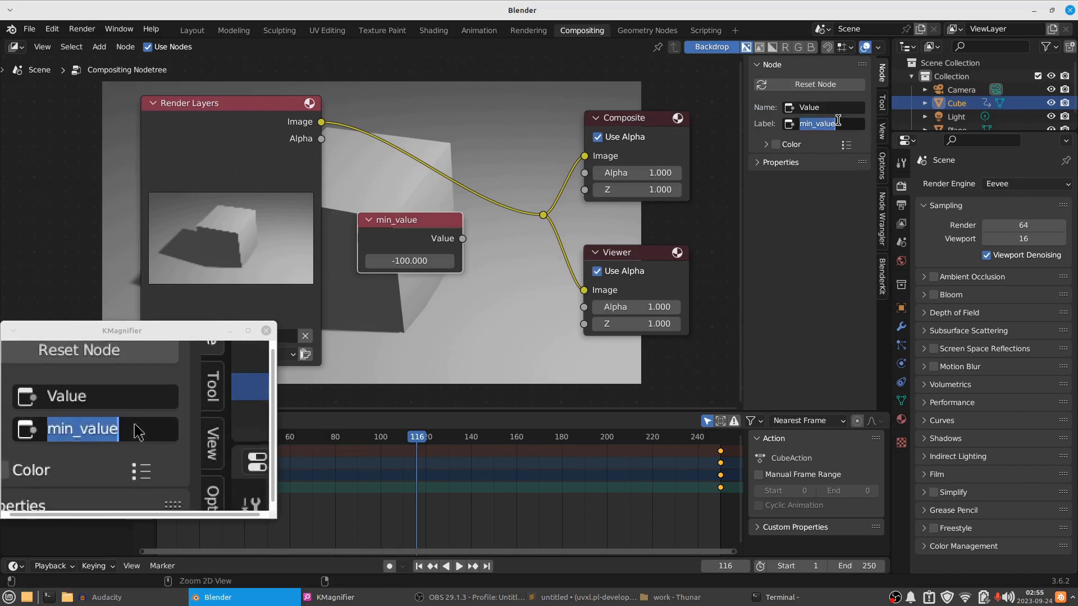
click(835, 107)
click(835, 107)
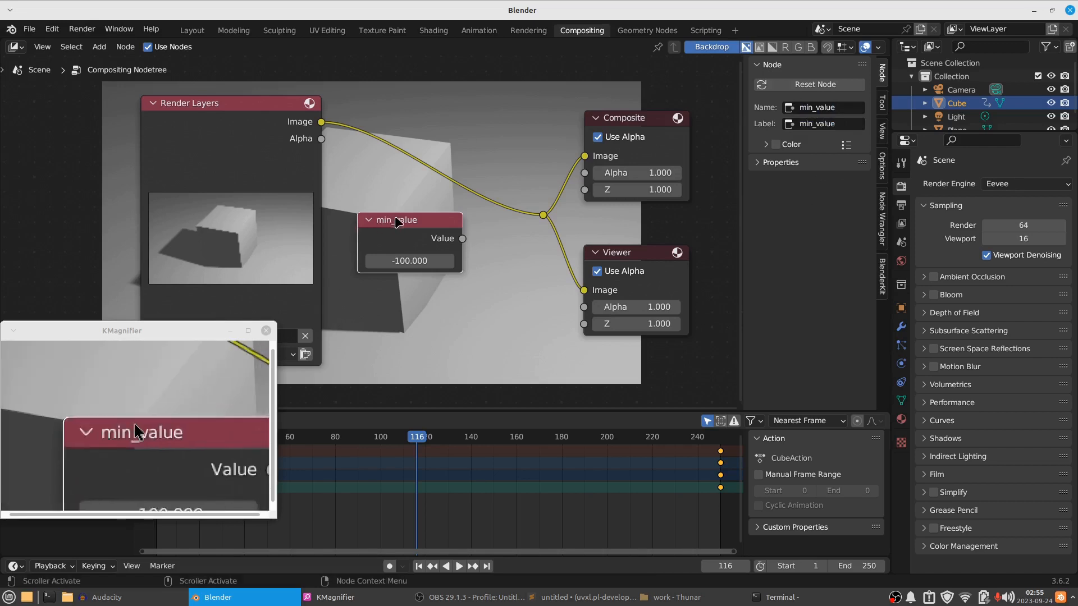
Duplicate the min_value node, place the copy directly below it and set the copy's value to 100.
key(shift+d)
click(402, 282)
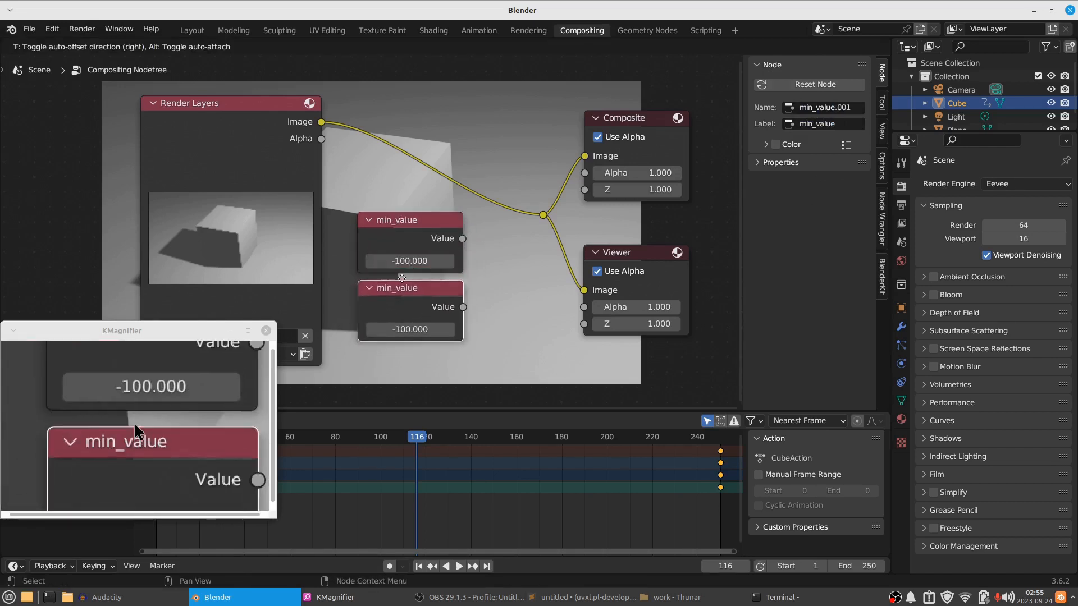
click(423, 330)
text(100)
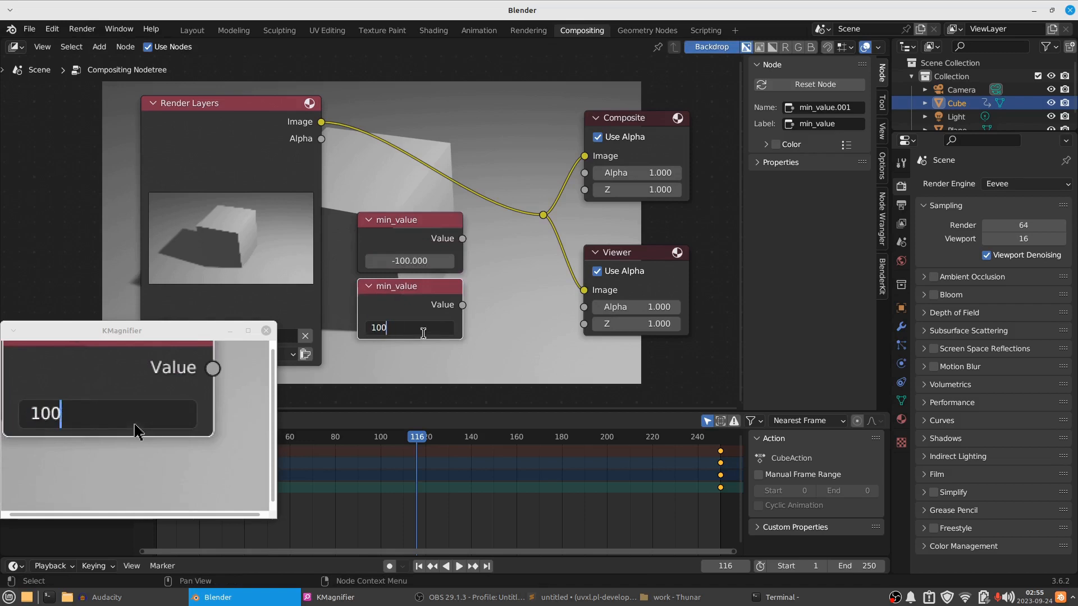
key(Return)
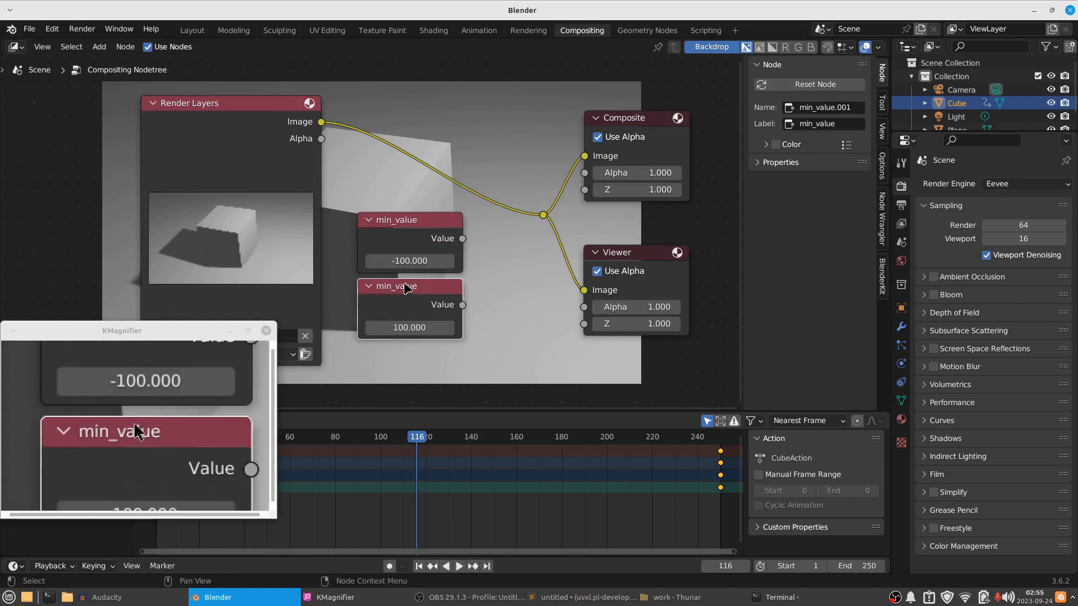
Change both the Label and the Name of the duplicated value node to max_value.
key(F2)
key(Home)
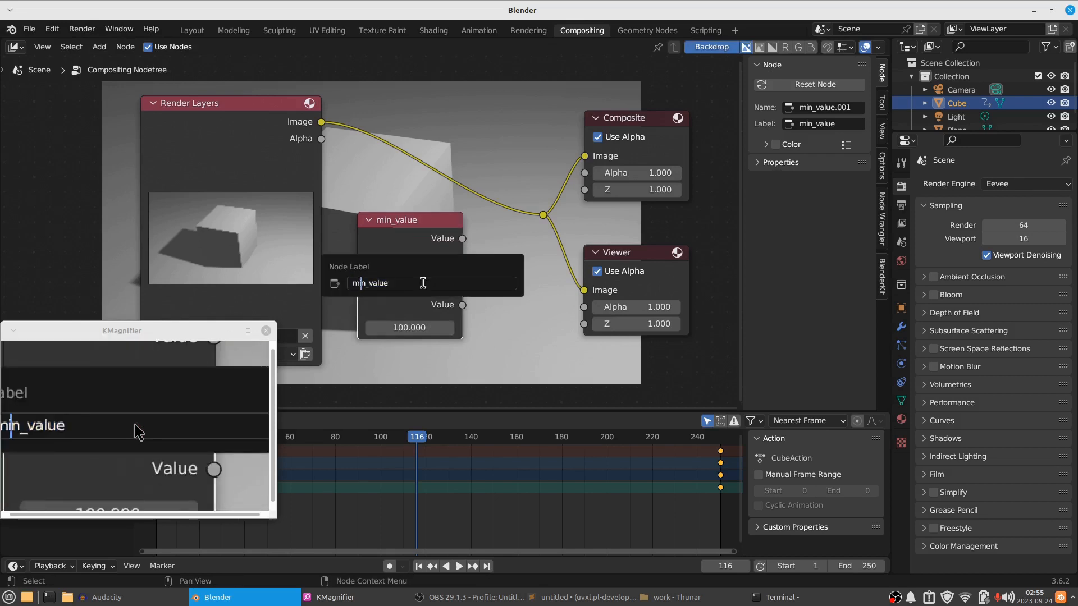
key(Return)
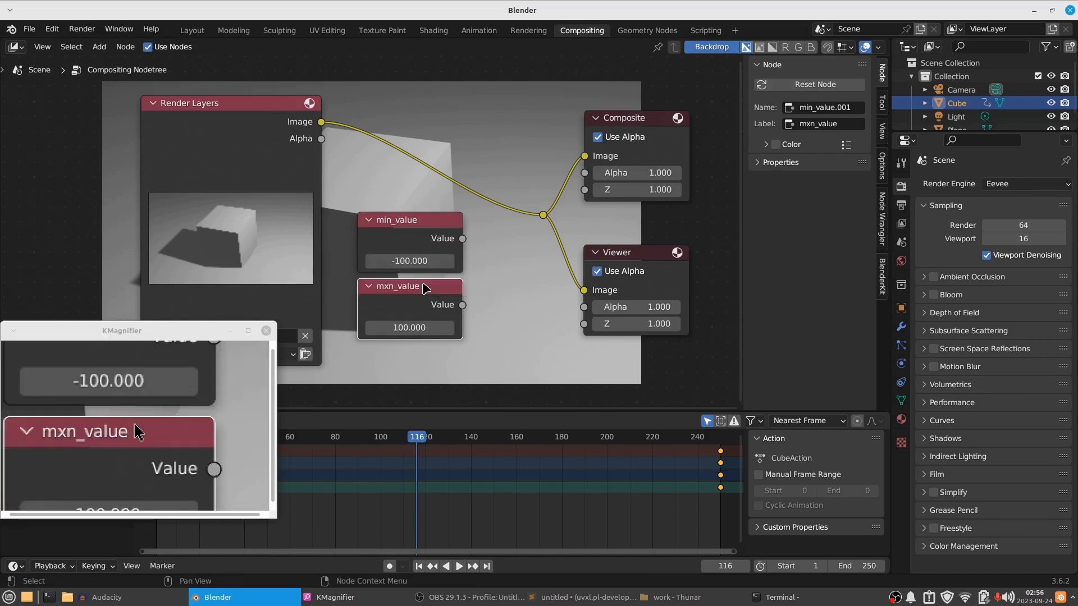
key(F2)
key(Home)
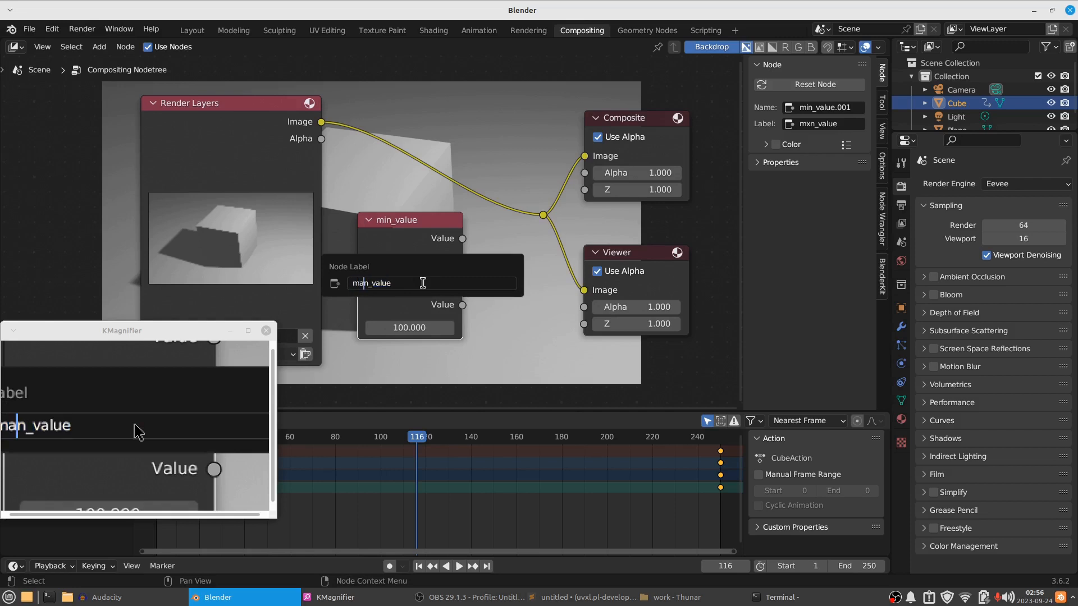
key(Return)
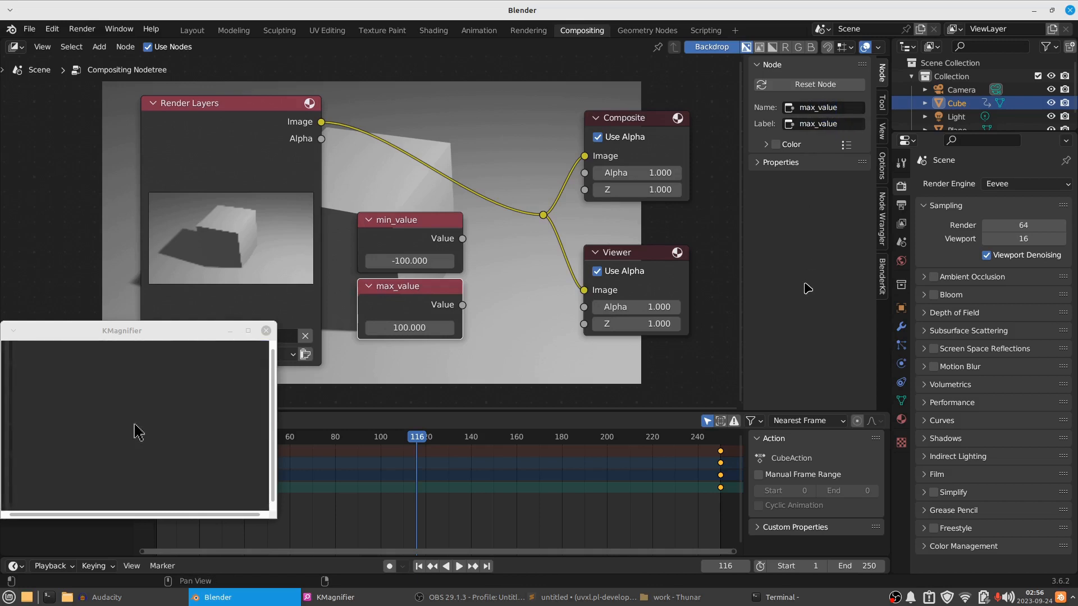
Shift the min_value and max_value nodes slightly toward Render Layers and add a Frame node beside them.
drag(410, 291, 394, 292)
mouse_move(408, 219)
mouse_down()
mouse_move(394, 220)
mouse_move(397, 209)
mouse_up()
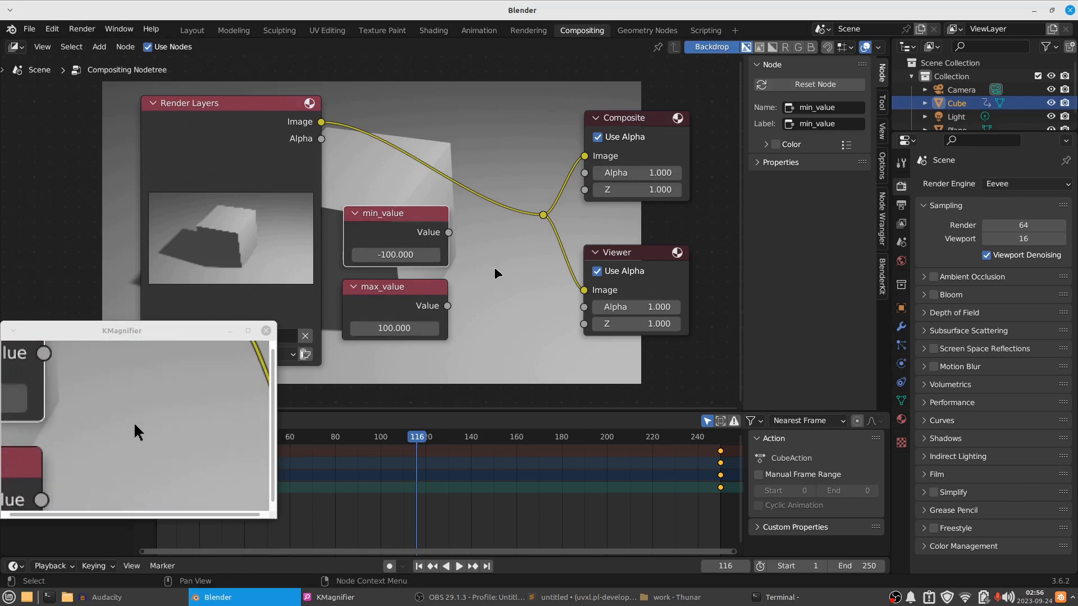
click(471, 278)
key(shift+a)
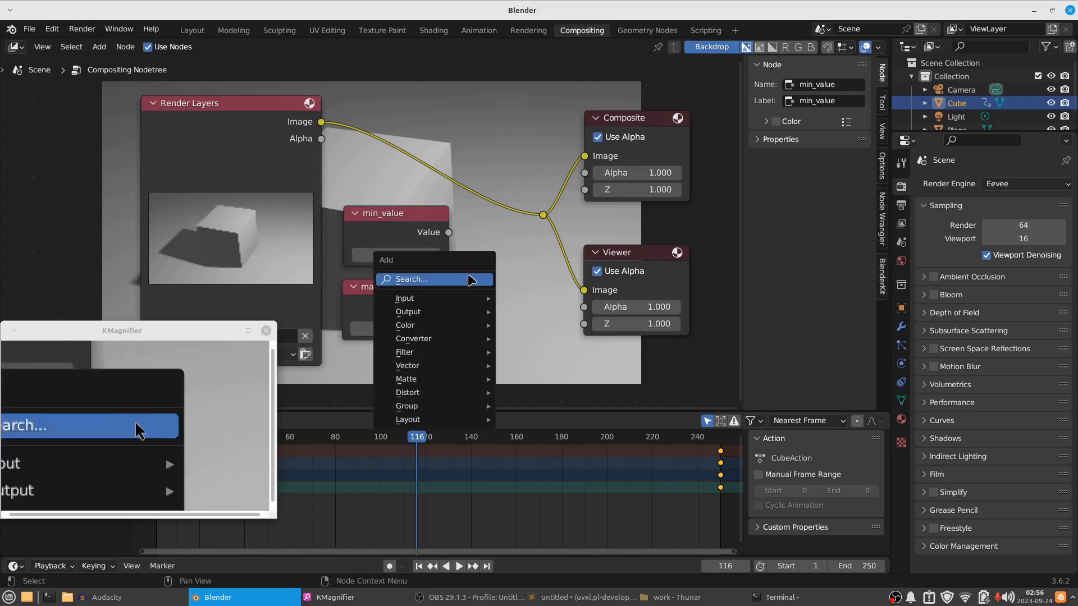
click(436, 280)
text(fra)
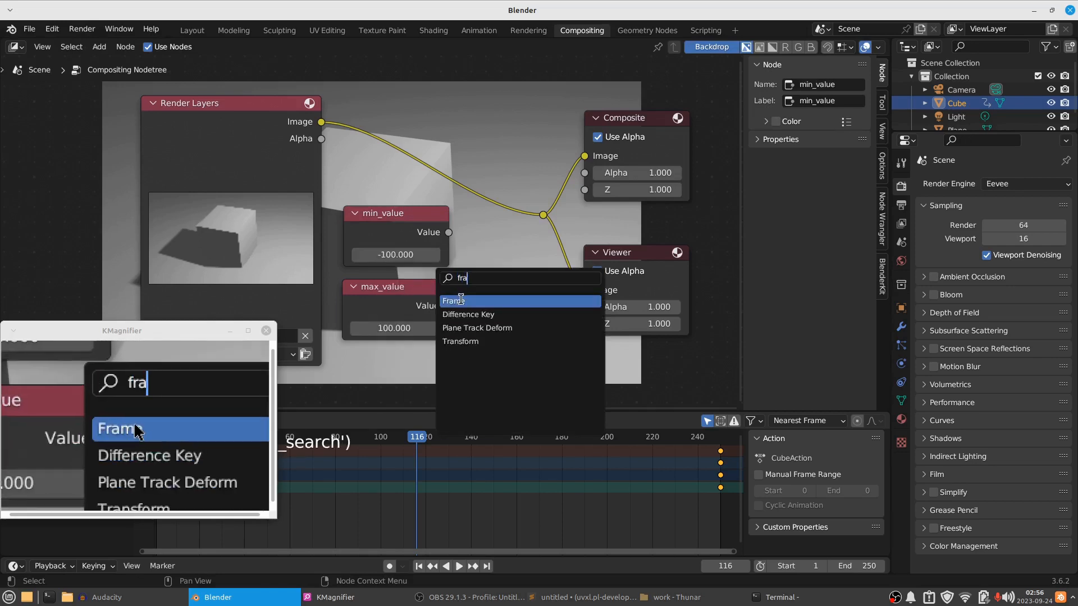
click(461, 300)
click(469, 289)
Label the new Frame node Random.
click(395, 223)
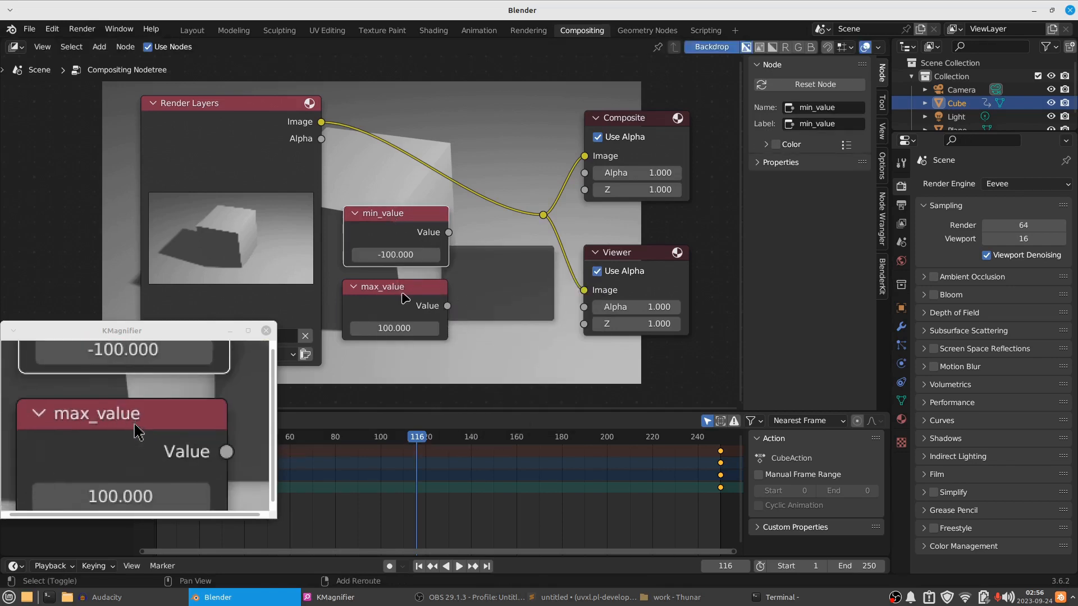
click(475, 260)
key(F2)
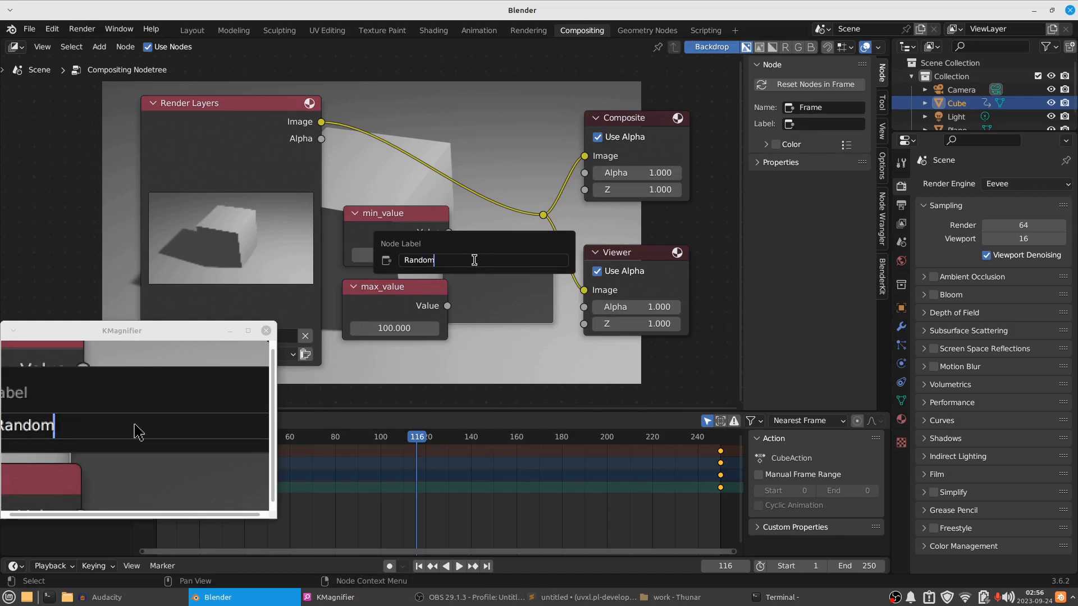
key(Return)
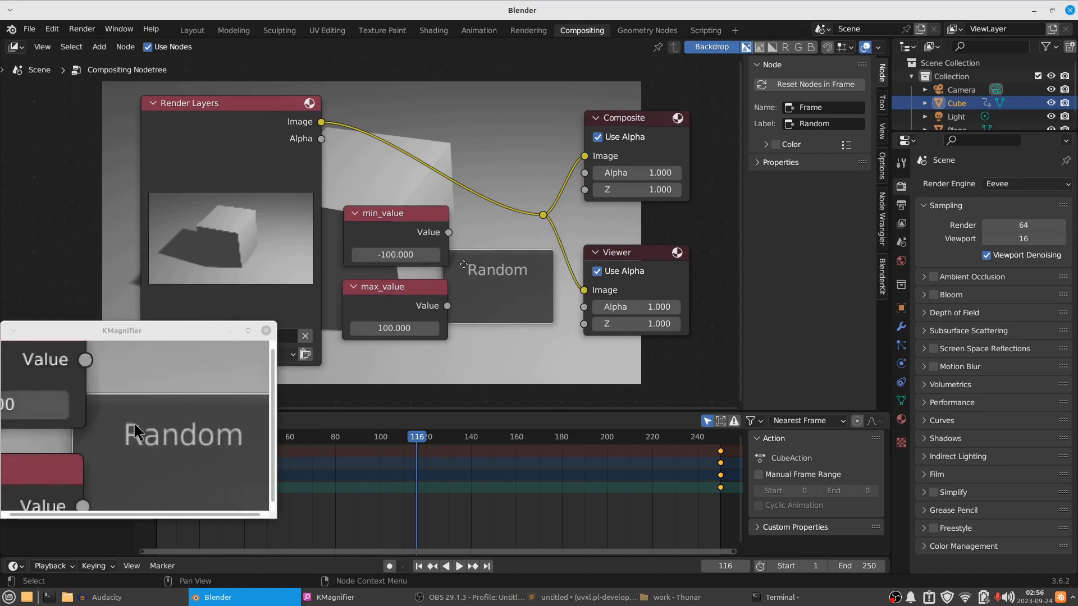
Put the min_value and max_value nodes inside the Random frame and move the frame below the Image link.
shift+click(402, 300)
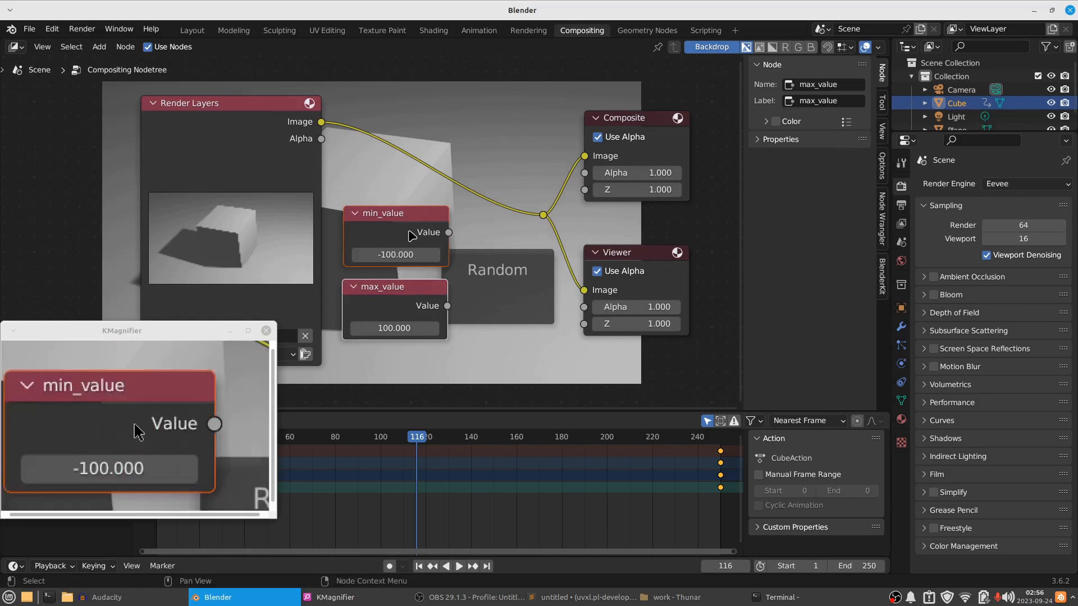
drag(408, 221, 498, 261)
click(552, 303)
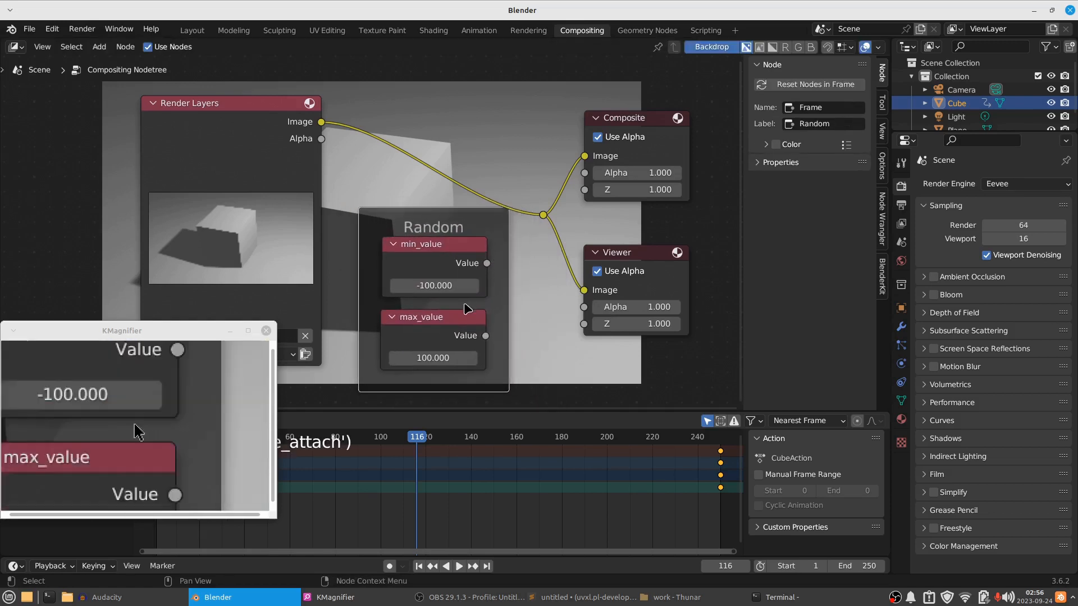
click(446, 319)
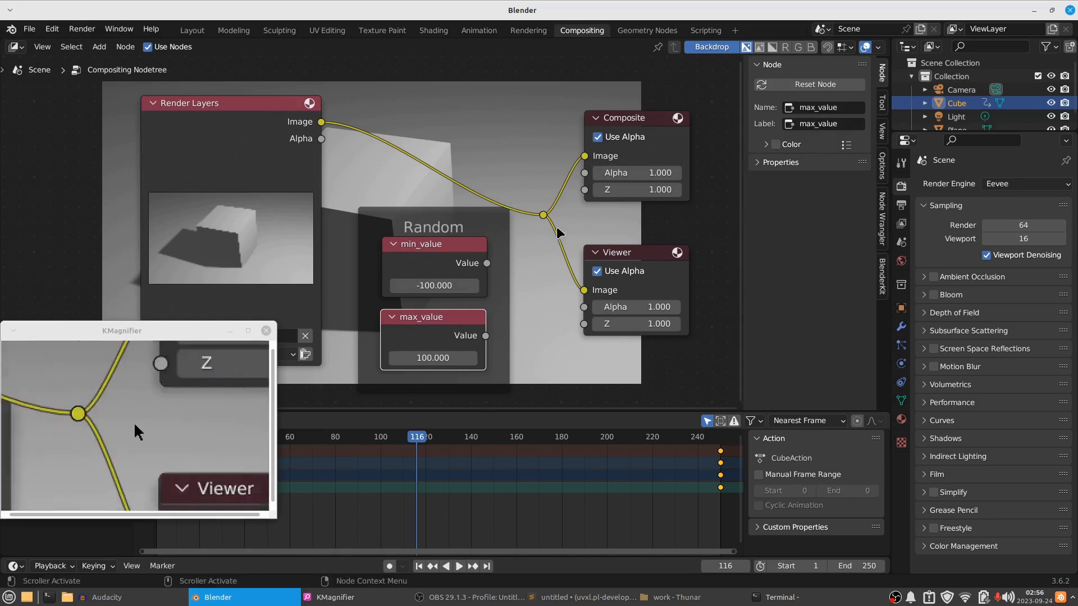
click(459, 247)
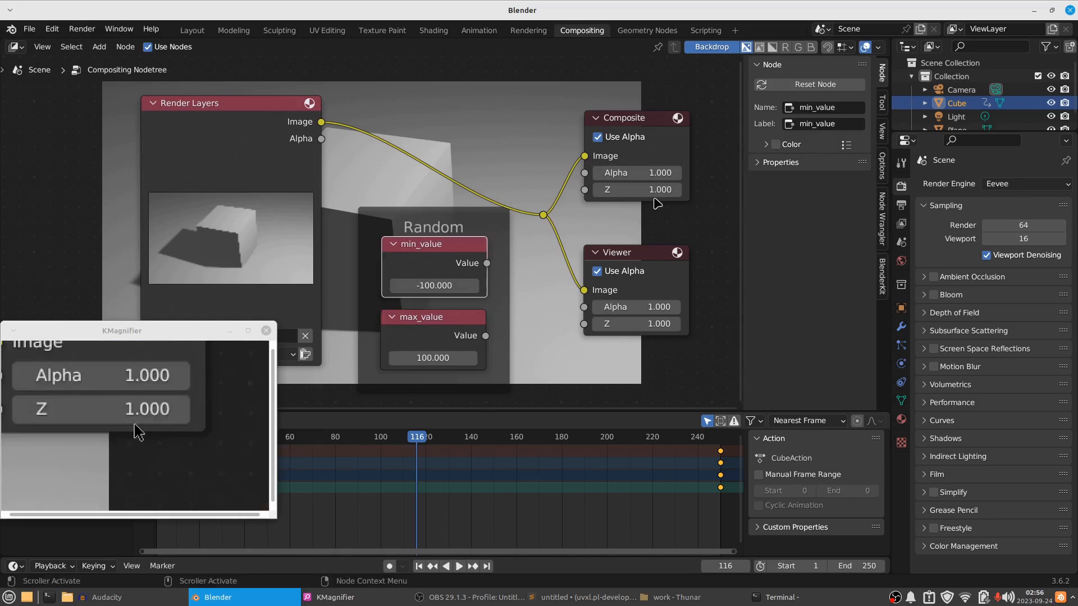
drag(468, 219, 454, 254)
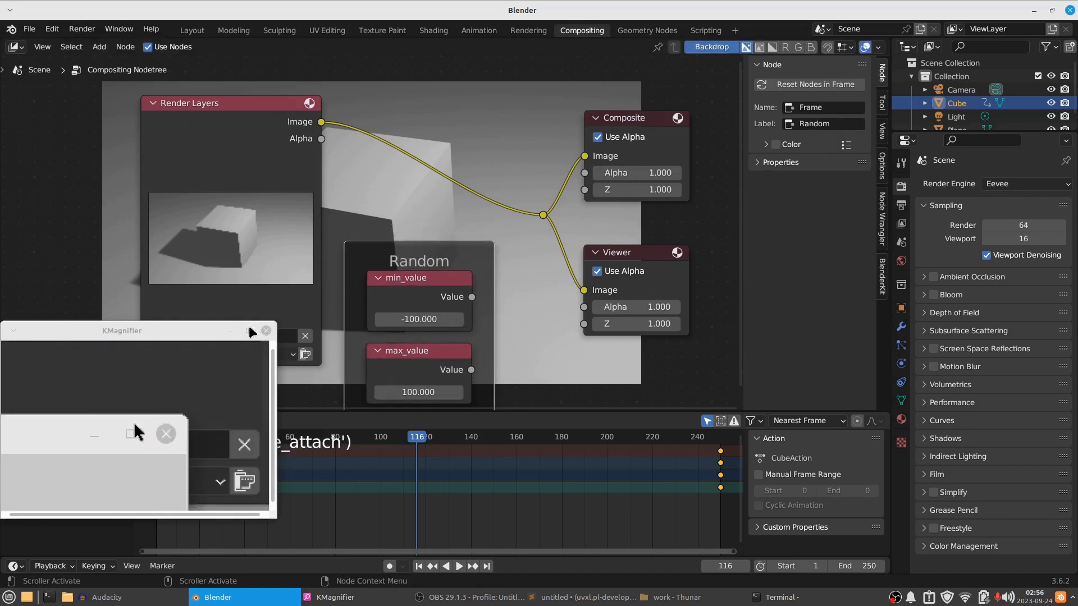
Add a Brightness/Contrast node and insert it into the Image link between Render Layers and the reroute.
key(shift+a)
click(383, 201)
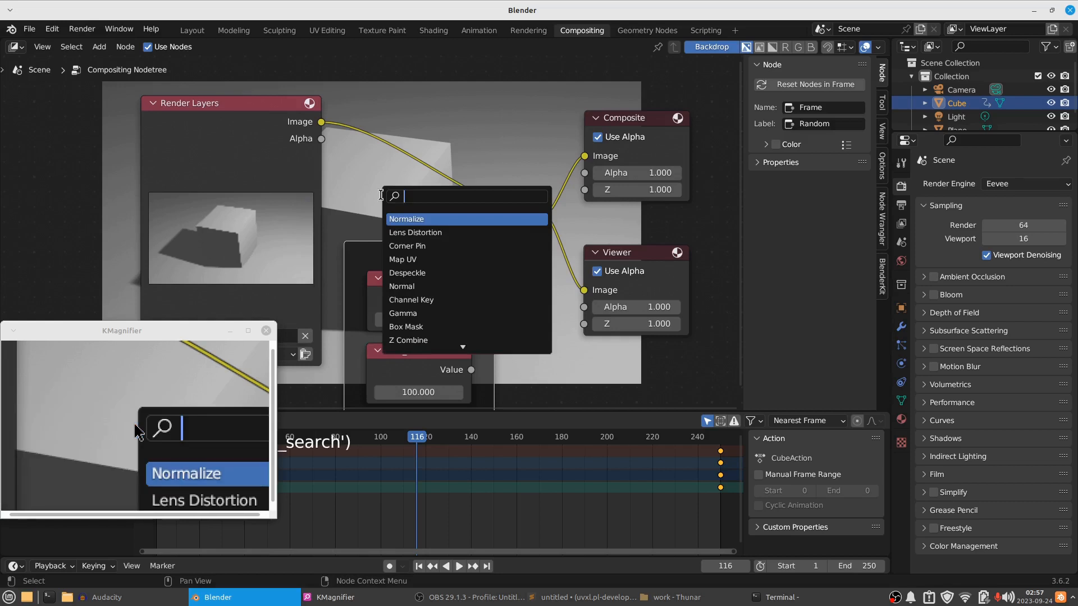
text(brig)
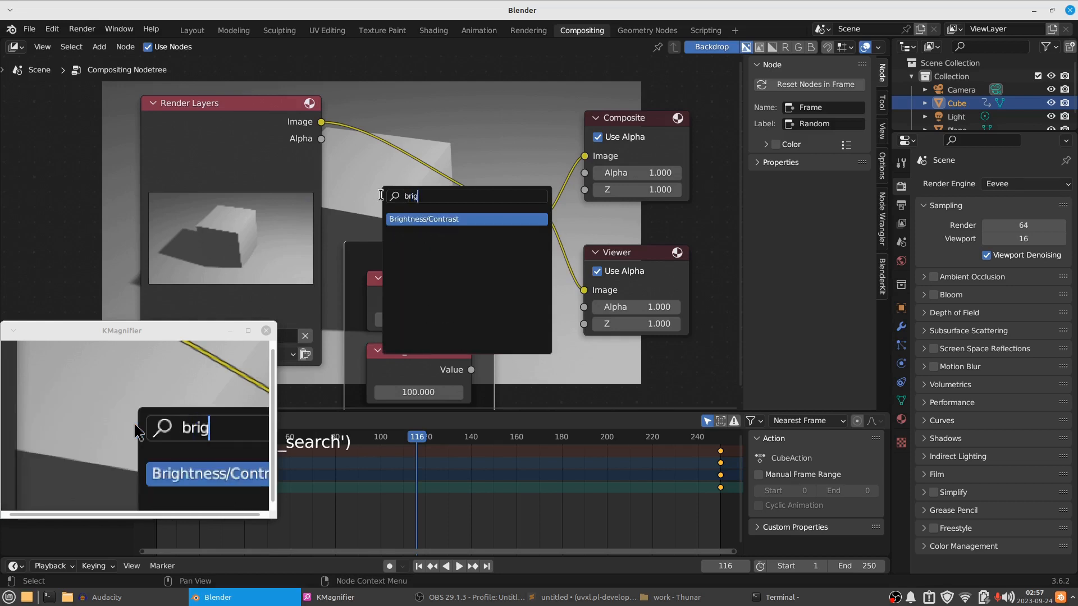
key(Return)
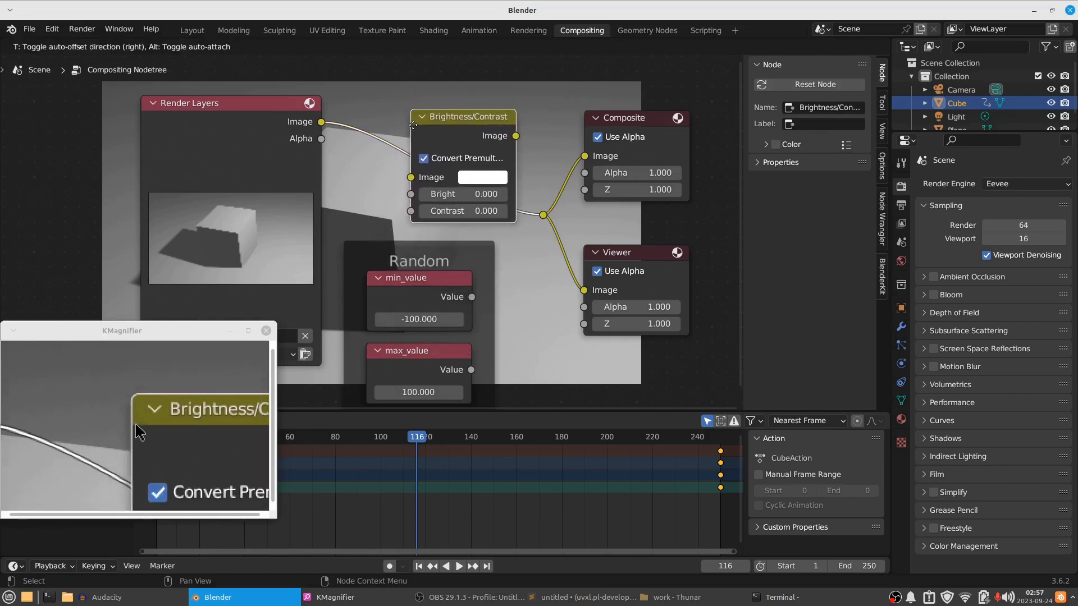
click(416, 122)
Collapse the Render Layers node and move it farther from Brightness/Contrast, then shift the Random frame beneath the Brightness/Contrast node.
drag(200, 106, 392, 84)
click(290, 90)
drag(303, 84, 83, 130)
drag(442, 265, 505, 253)
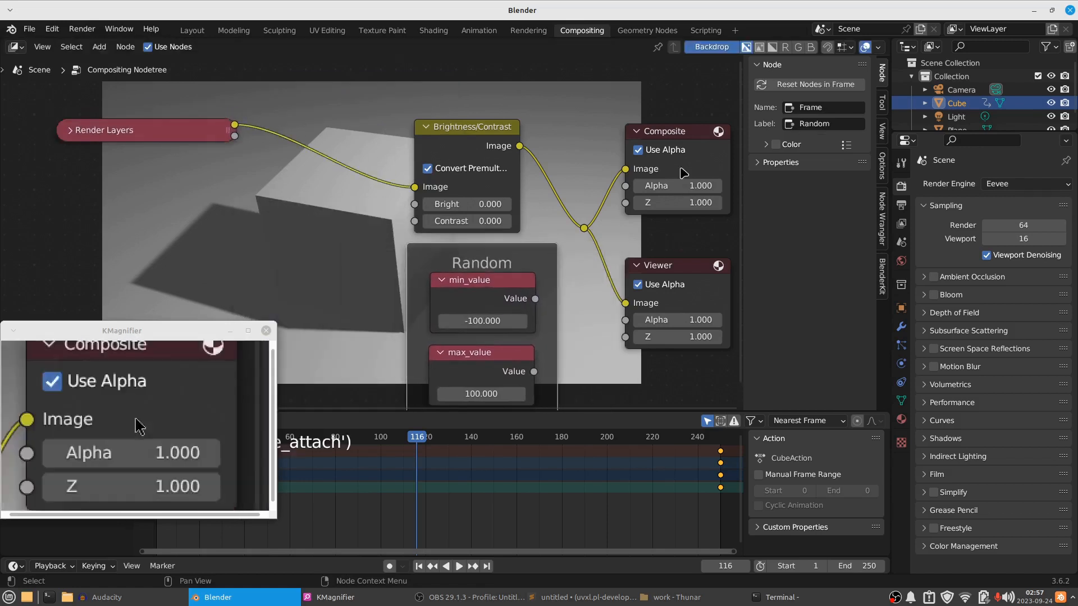
Collapse the Composite and Viewer nodes and stack the Viewer closely below the Composite.
click(636, 131)
click(636, 266)
drag(640, 266, 640, 169)
mouse_move(584, 227)
mouse_down()
mouse_move(576, 121)
mouse_move(609, 278)
mouse_move(588, 226)
mouse_up()
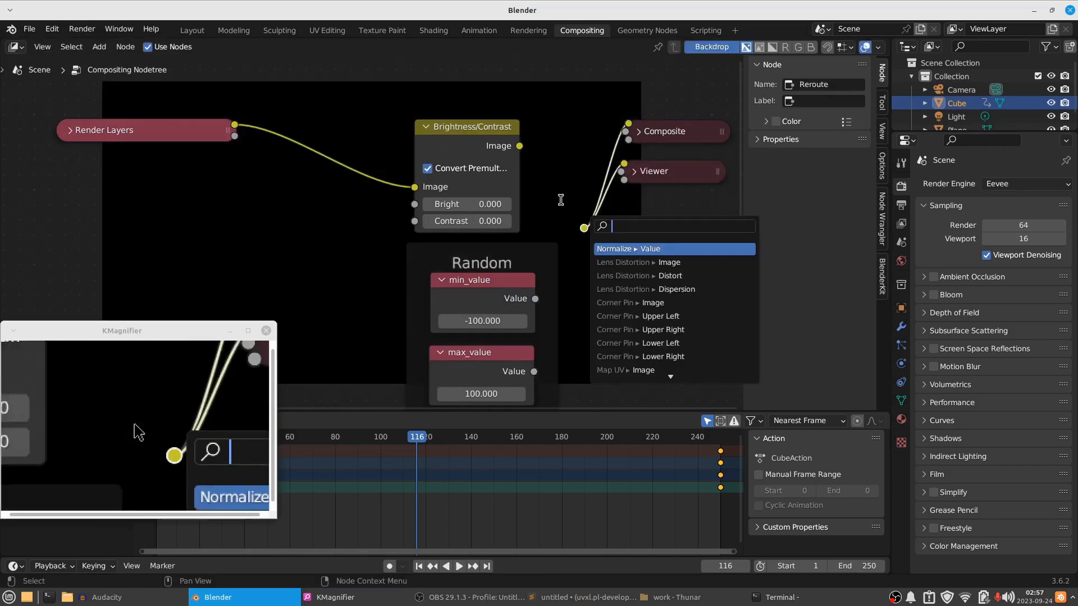
key(Escape)
drag(585, 229, 569, 231)
key(Escape)
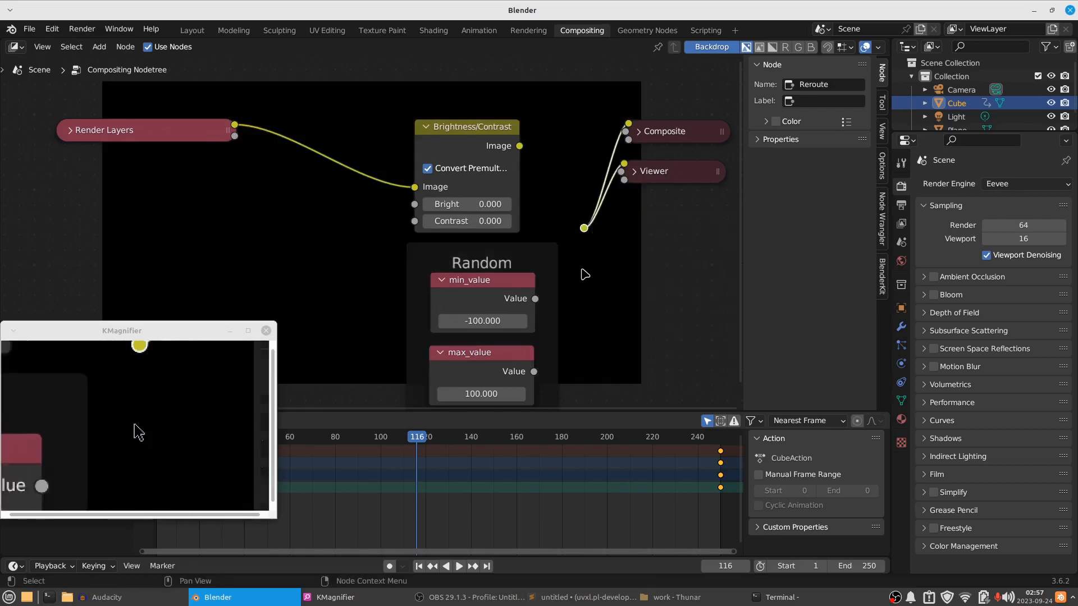
Move the connected reroute up between Brightness/Contrast and Composite, and place the Random frame below the Viewer node.
drag(582, 222, 564, 119)
drag(529, 264, 661, 216)
Vary the Brightness/Contrast node's Bright value up and down to test its effect, ending at 3.700.
drag(477, 218, 532, 216)
drag(464, 216, 385, 216)
drag(500, 224, 472, 217)
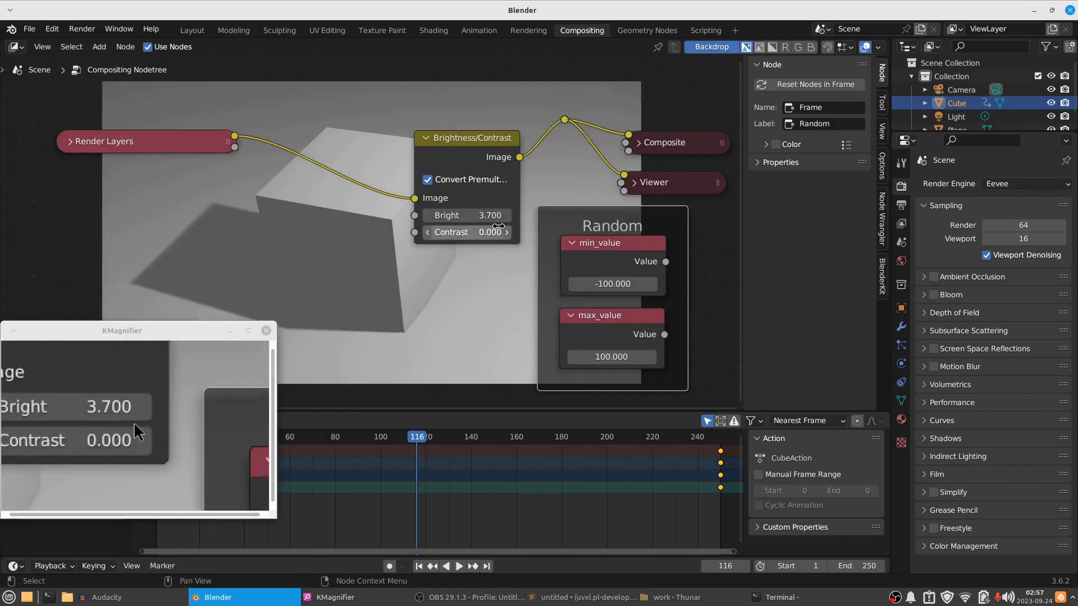
Drive the Brightness/Contrast node's Bright value with #frame and test it by scrubbing the timeline to frame 20 and frame 128.
click(466, 217)
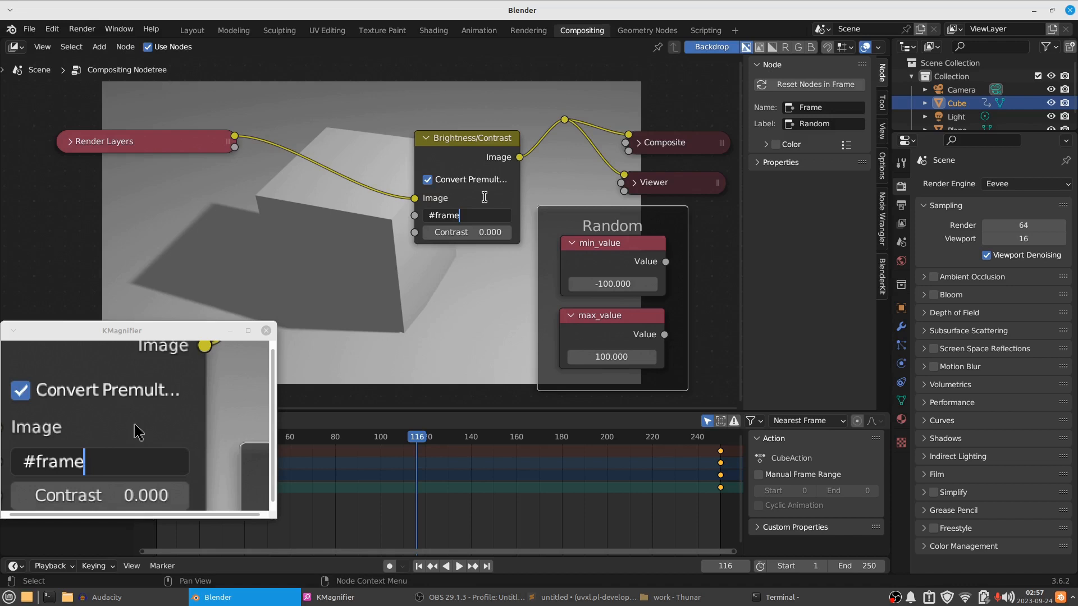
key(Return)
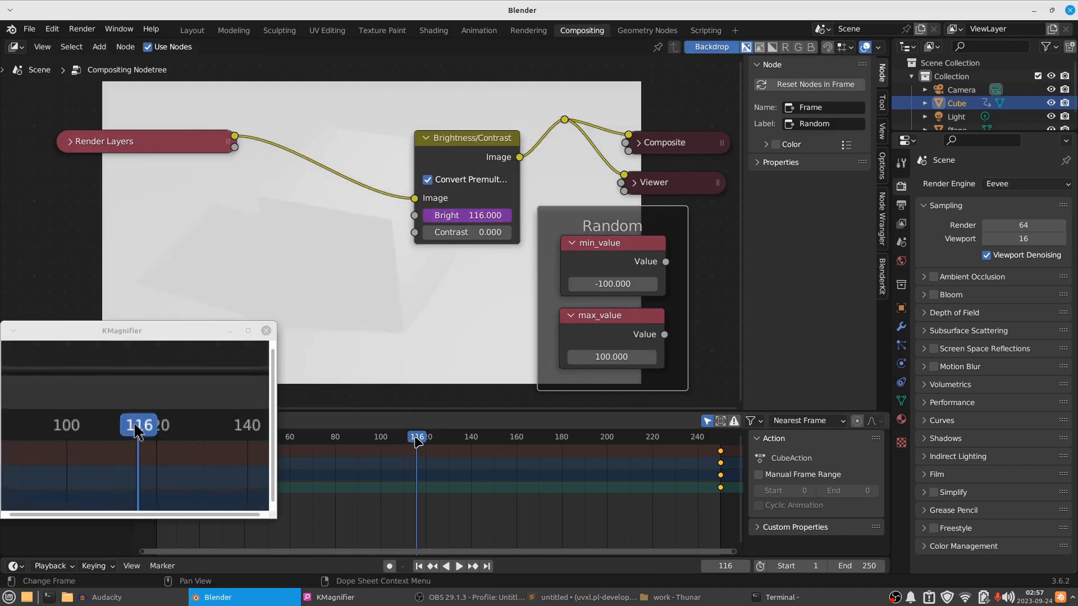
drag(413, 438, 199, 422)
click(230, 330)
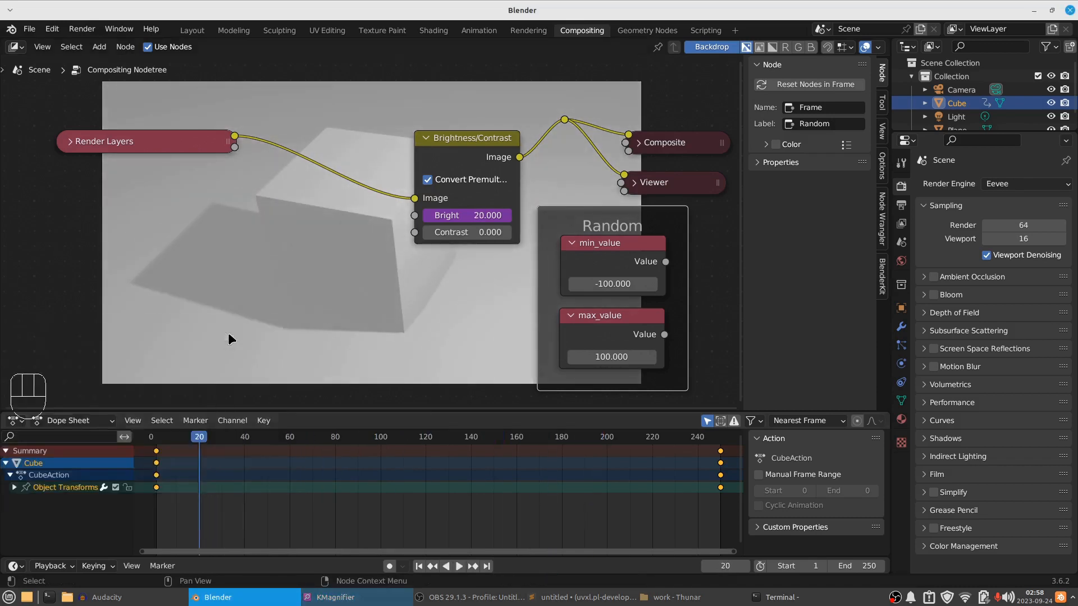
drag(203, 438, 444, 441)
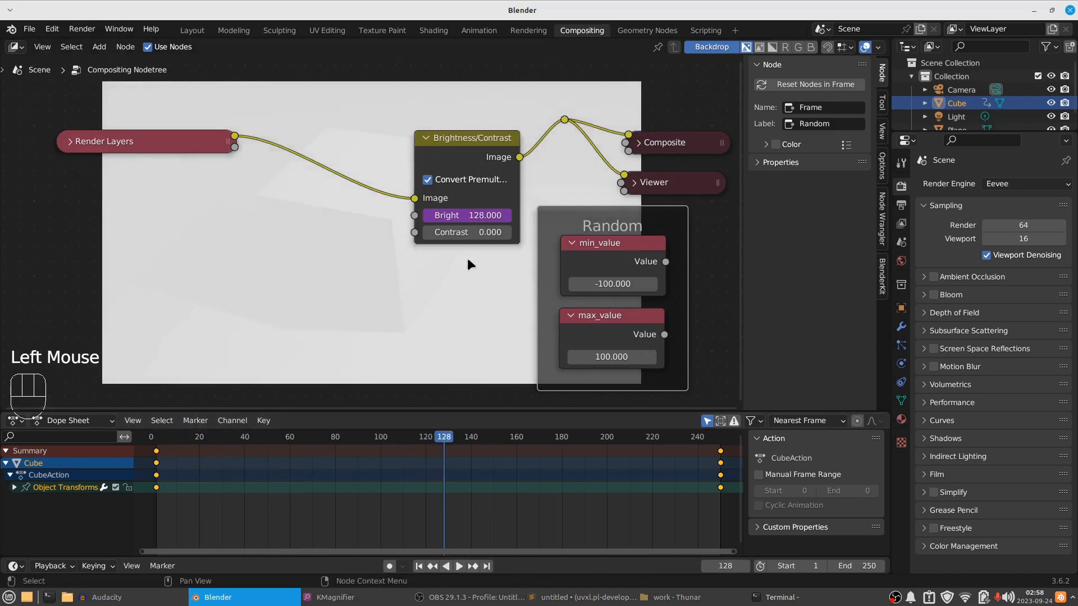
Delete the driver from the Bright value and shift the Brightness/Contrast node slightly closer to Render Layers.
right_click(468, 215)
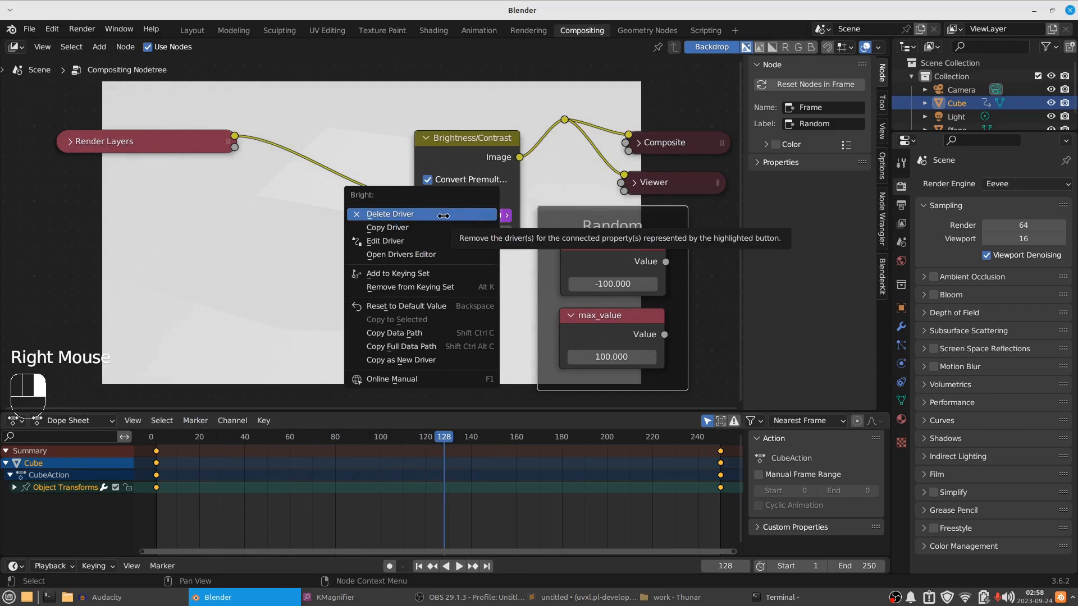
click(418, 215)
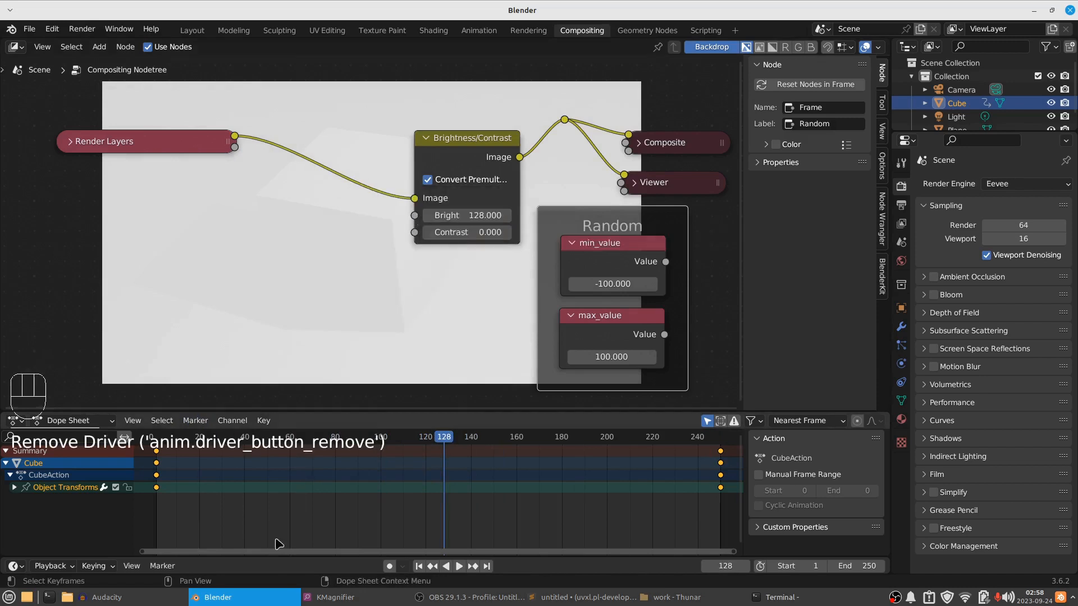
click(103, 598)
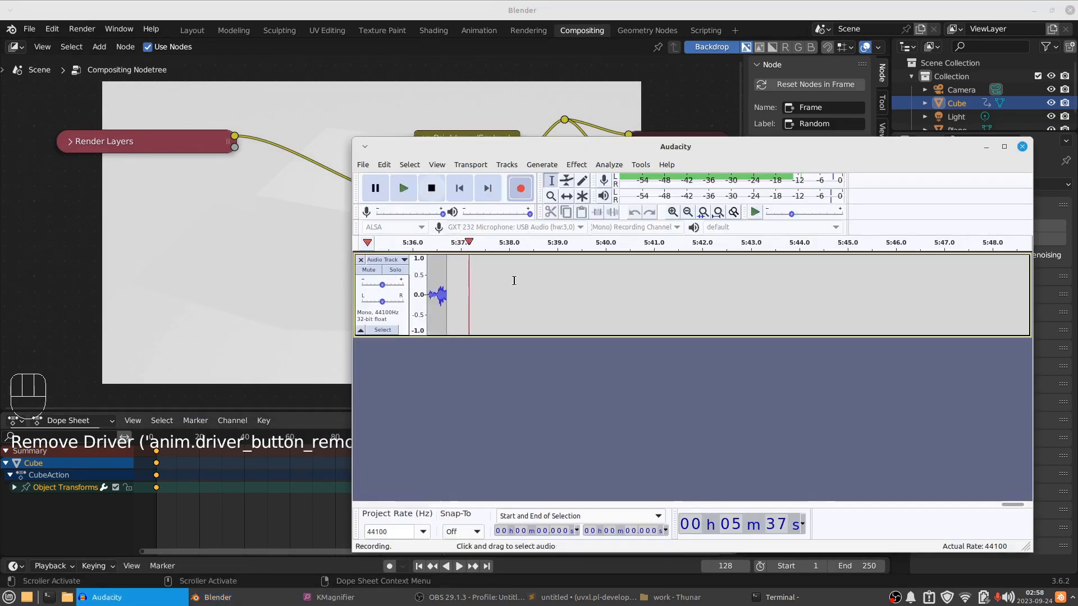
click(198, 601)
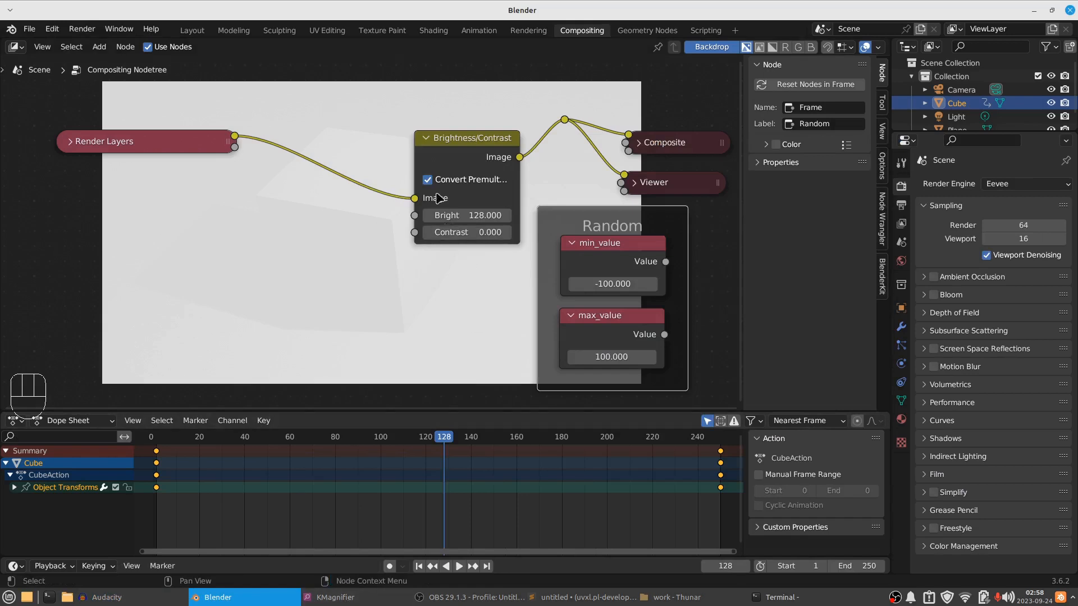
drag(445, 144, 420, 138)
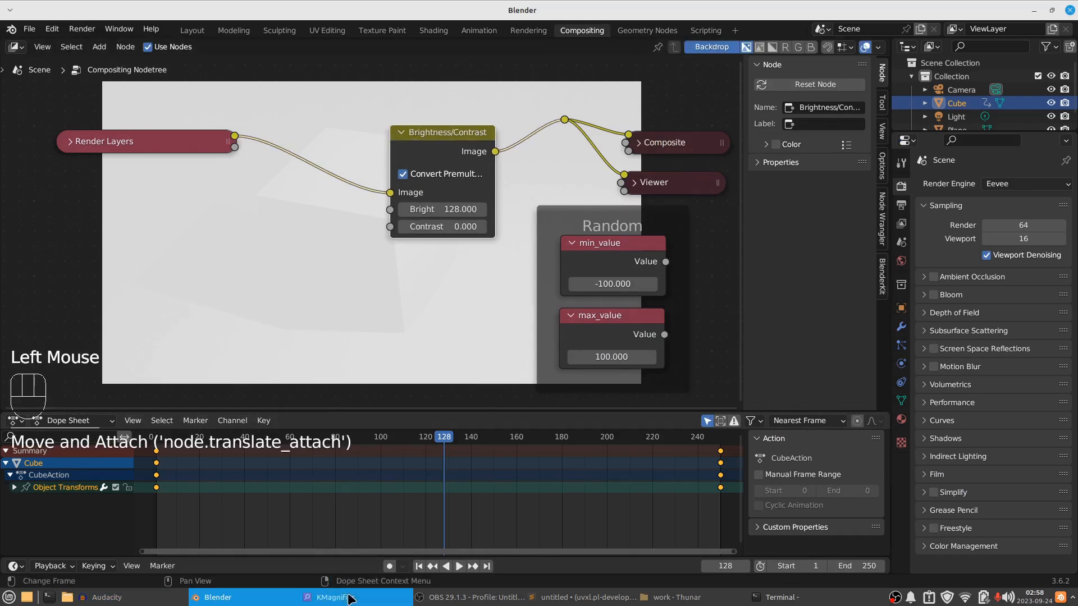
click(349, 599)
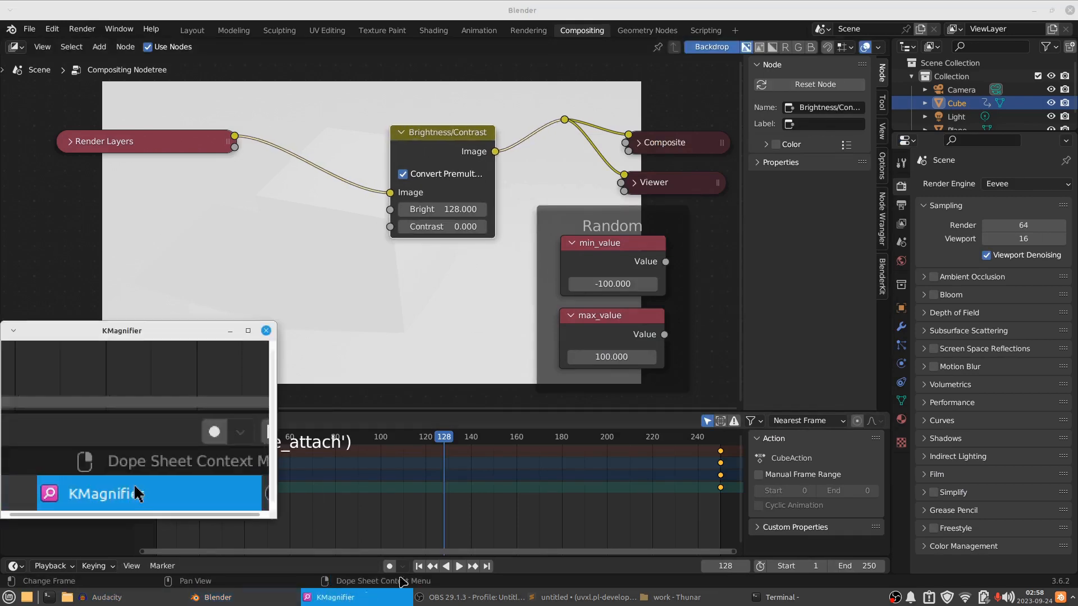
Add a scripted-expression driver to the Brightness/Contrast node's Bright value and set its expression to 1.
right_click(452, 210)
click(424, 231)
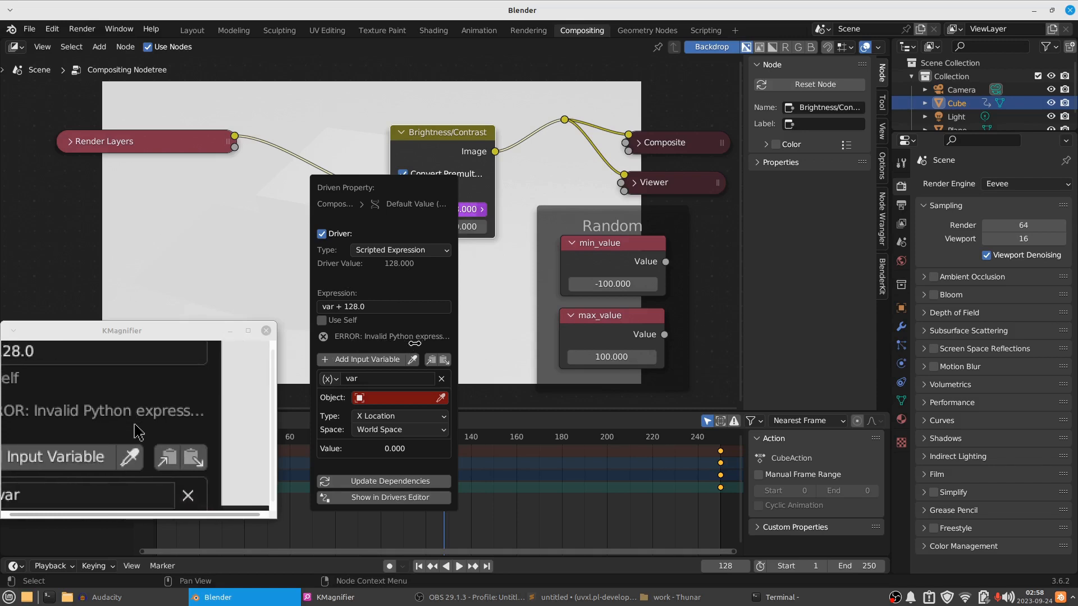
click(392, 308)
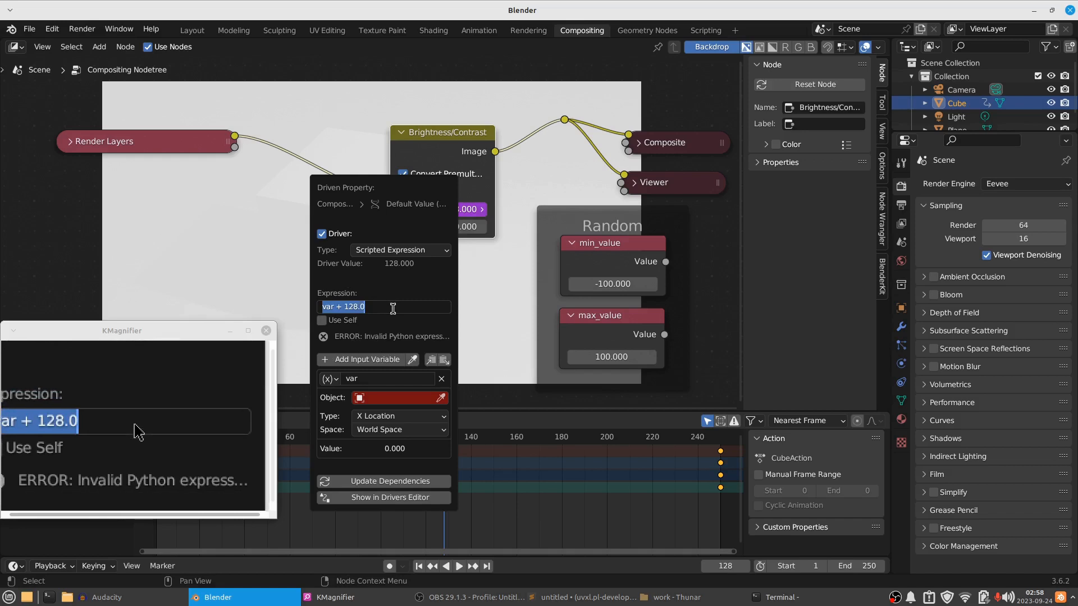
key(Return)
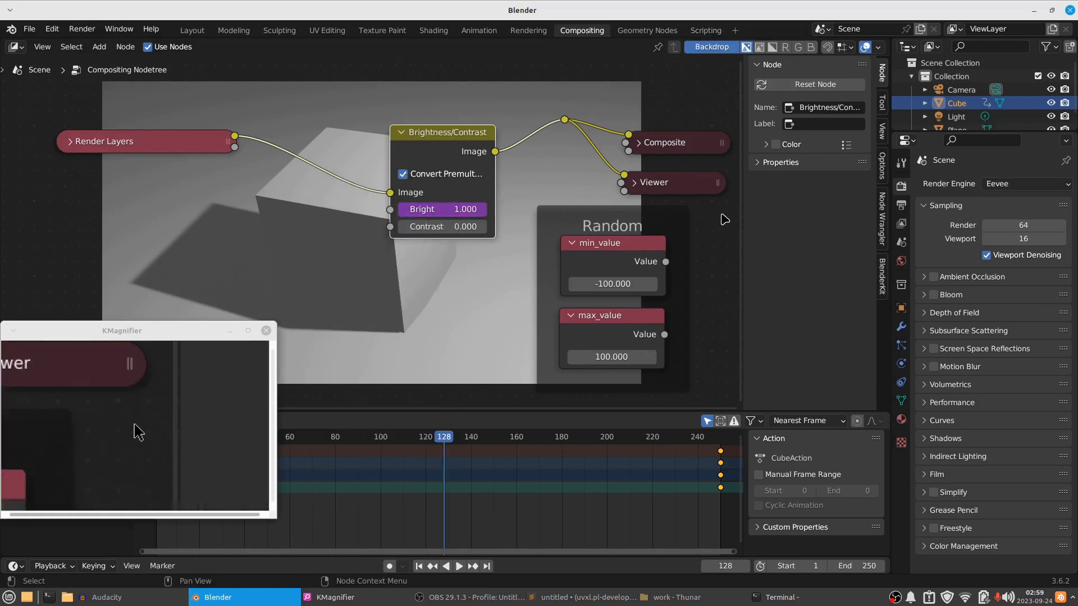
Create a new text in the Scripting workspace and paste in the whole random_brightness script copied from Sublime Text.
click(705, 30)
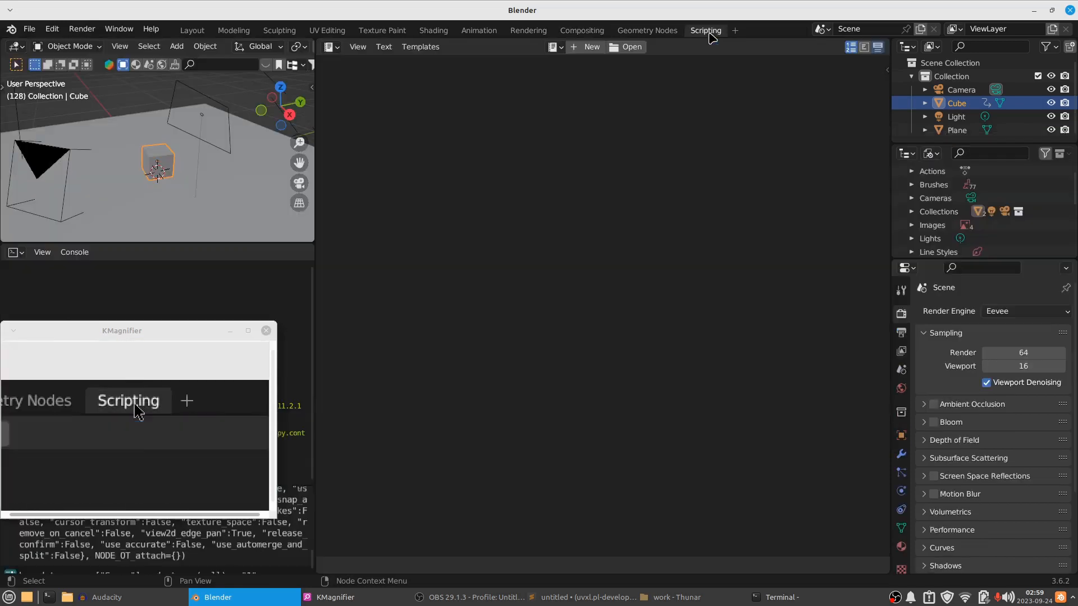
click(588, 47)
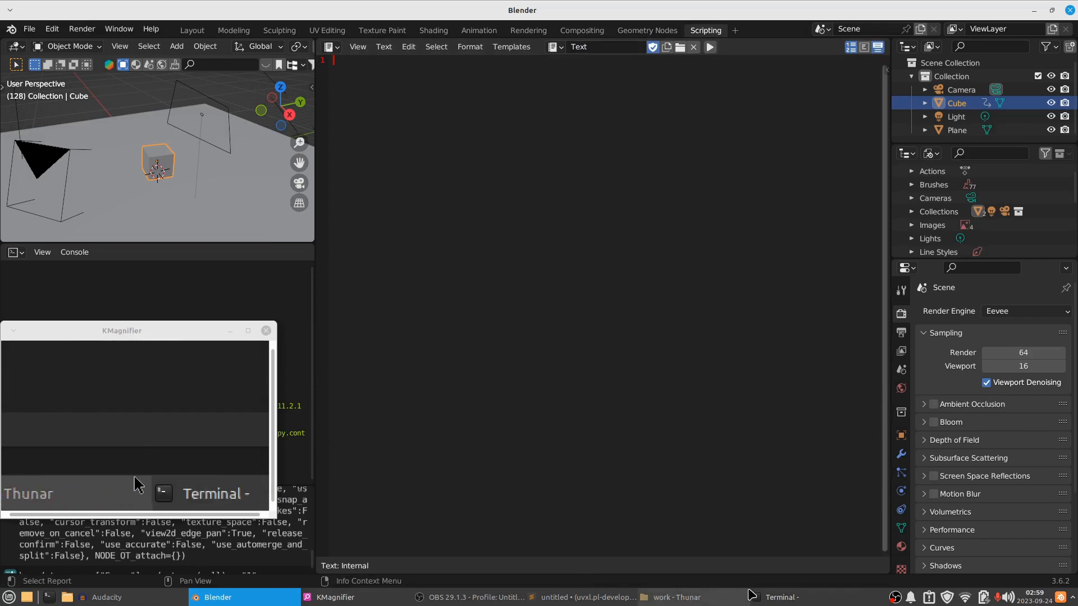
click(584, 597)
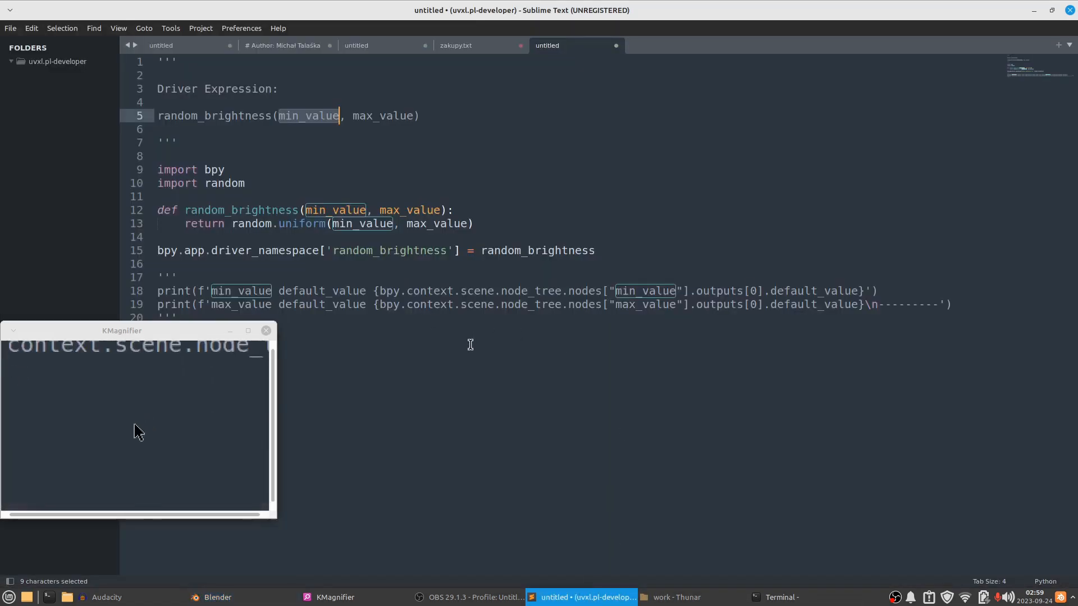
key(ctrl+a)
key(ctrl+c)
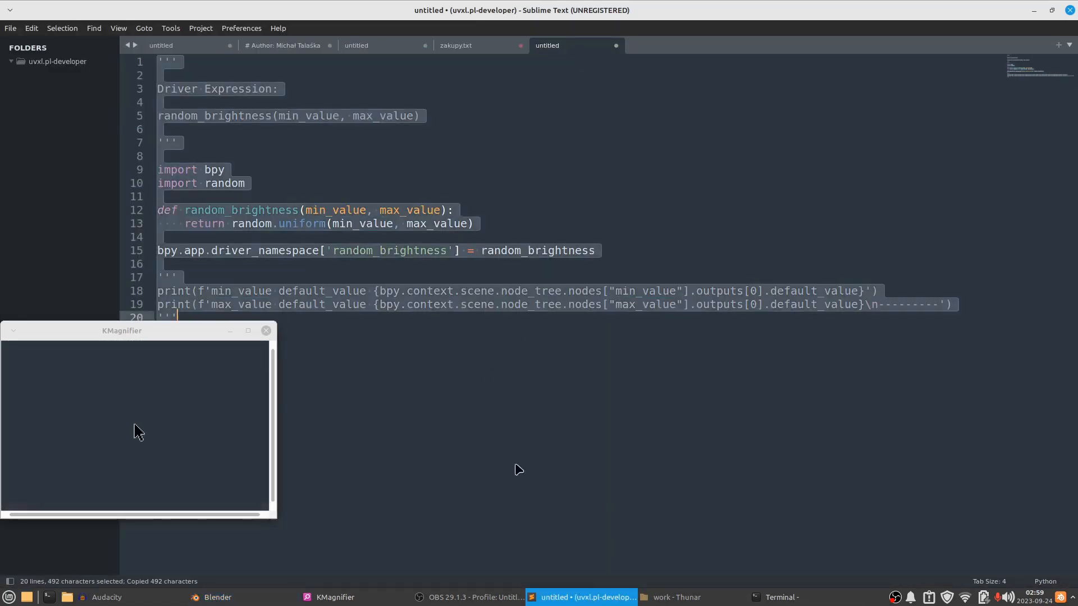
click(578, 597)
key(ctrl+v)
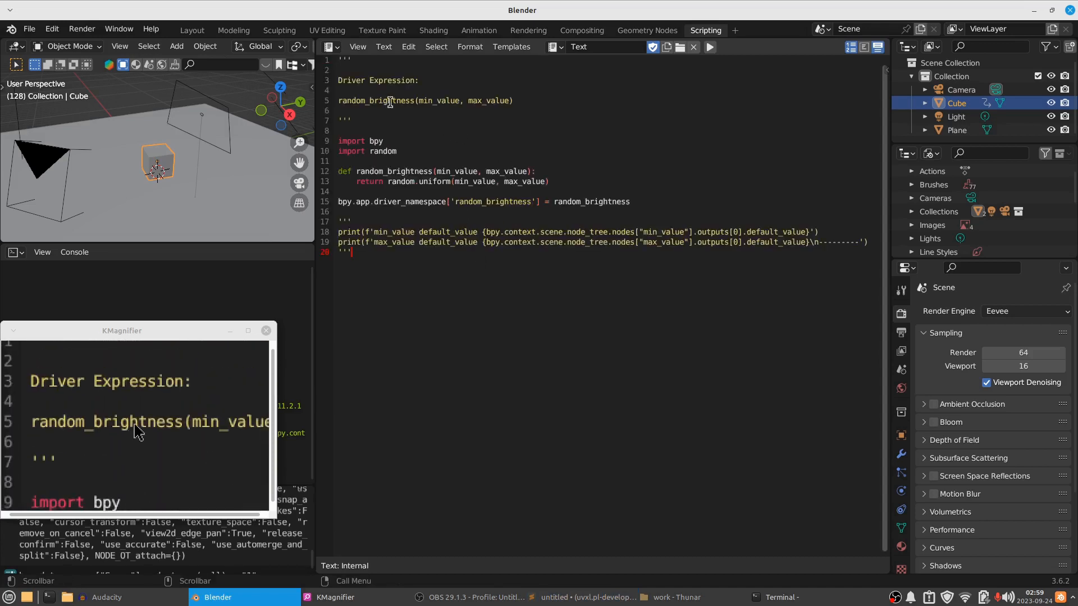
Highlight the driver expression line random_brightness(min_value, max_value) in the script and examine it.
drag(521, 100, 338, 101)
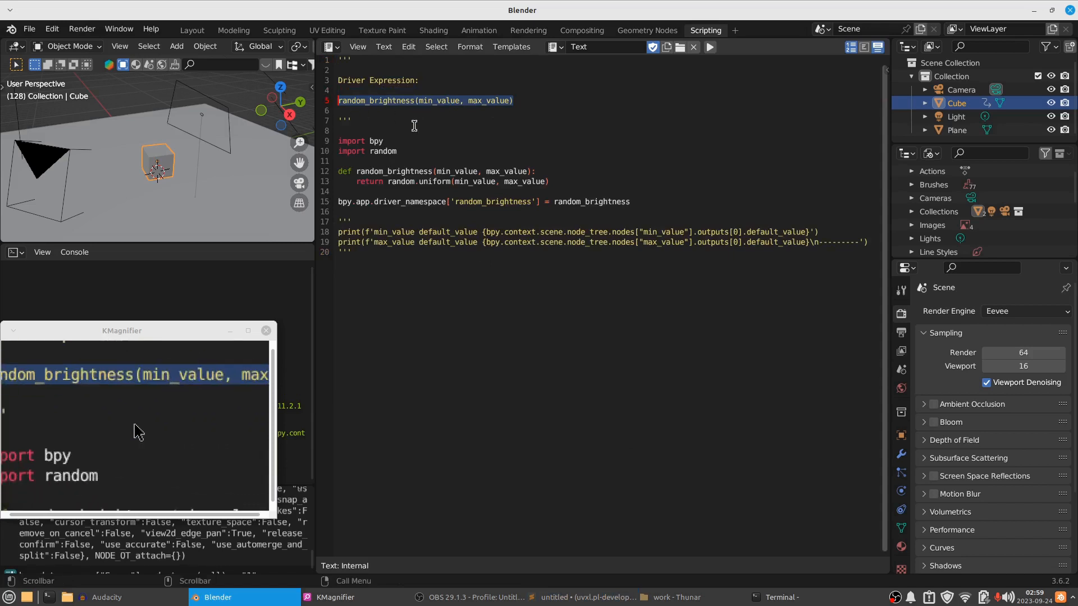
drag(190, 331, 191, 373)
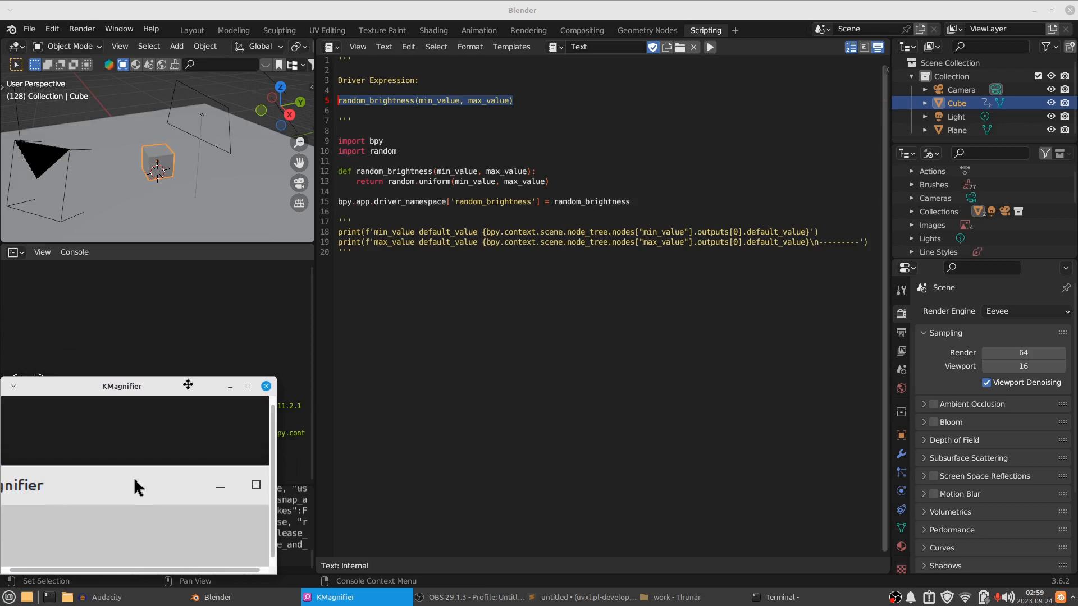
drag(188, 384, 188, 398)
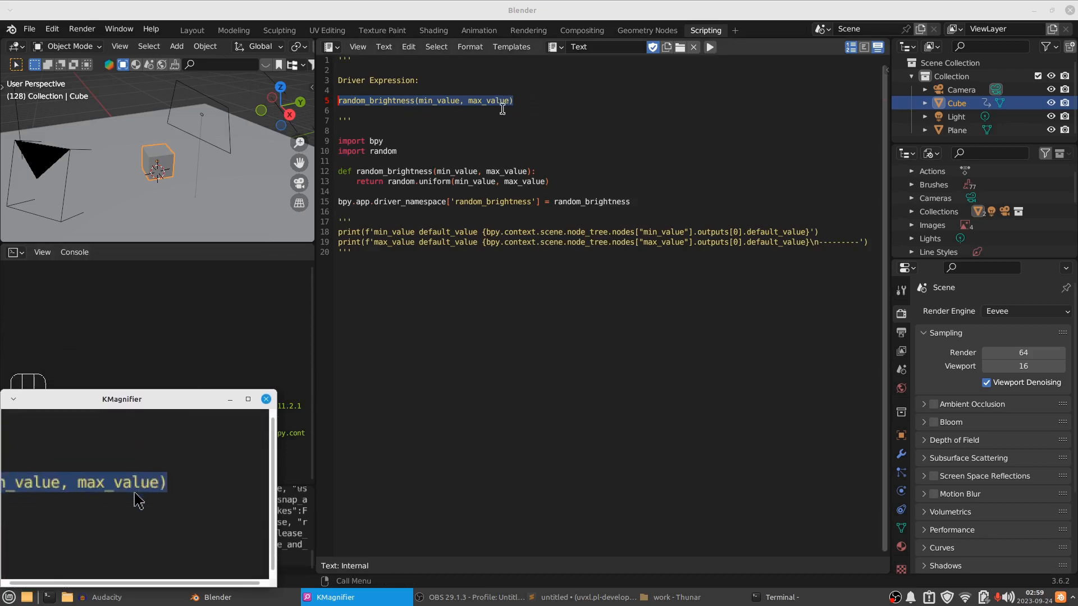
Run the random_brightness script and check the Terminal for its output or errors.
click(504, 49)
click(581, 30)
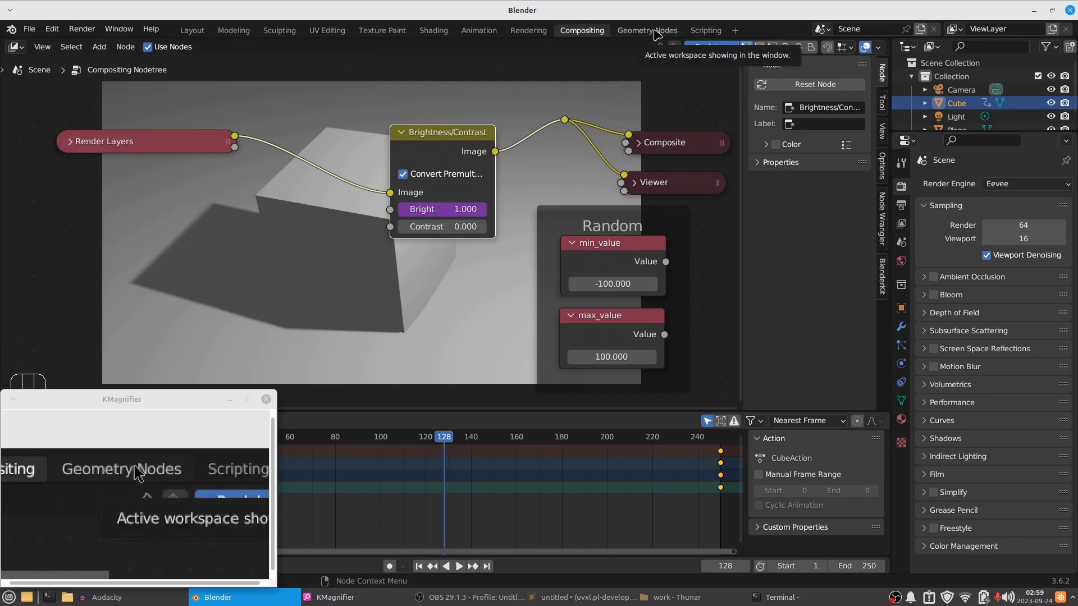
click(705, 31)
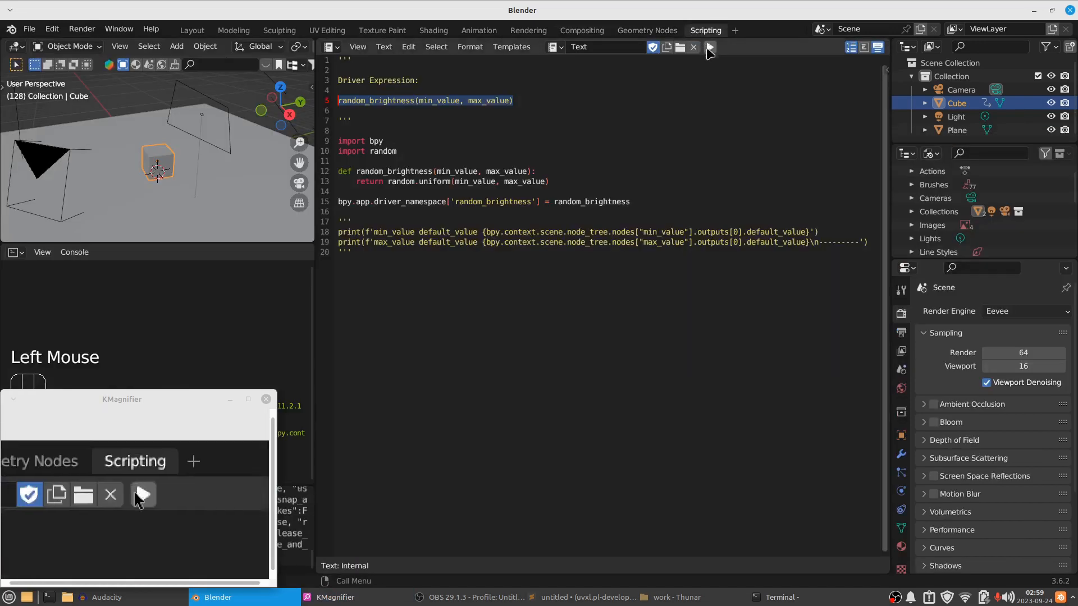
click(709, 48)
drag(192, 399, 193, 275)
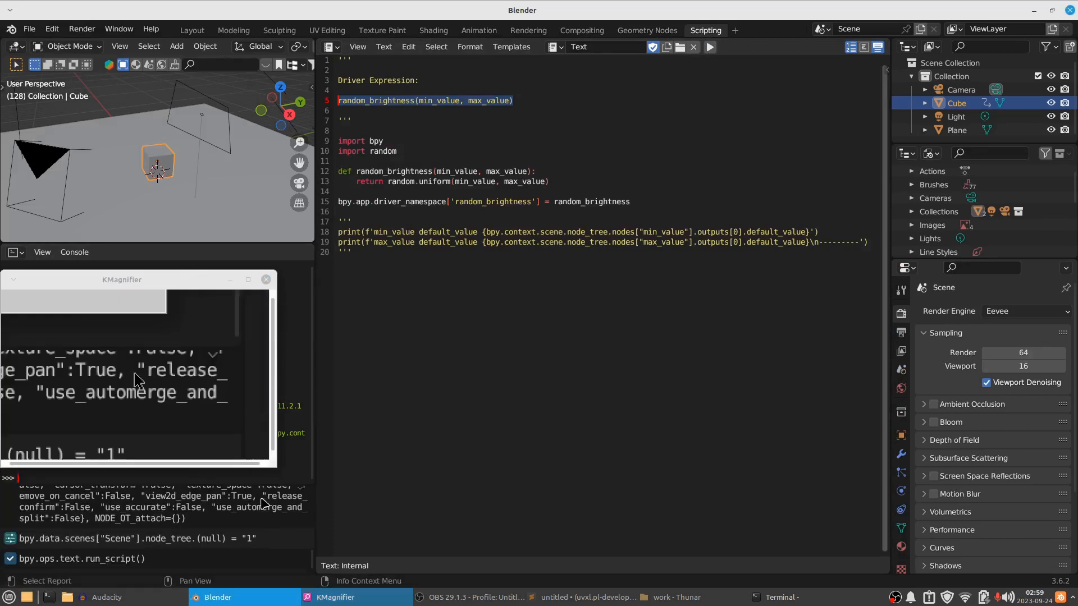
click(789, 597)
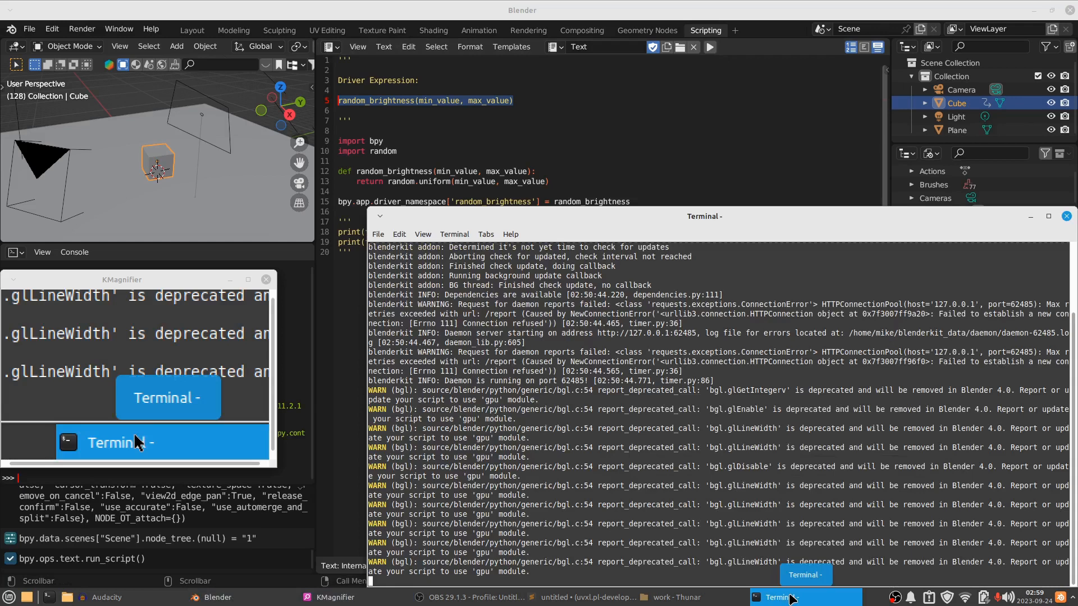
click(792, 597)
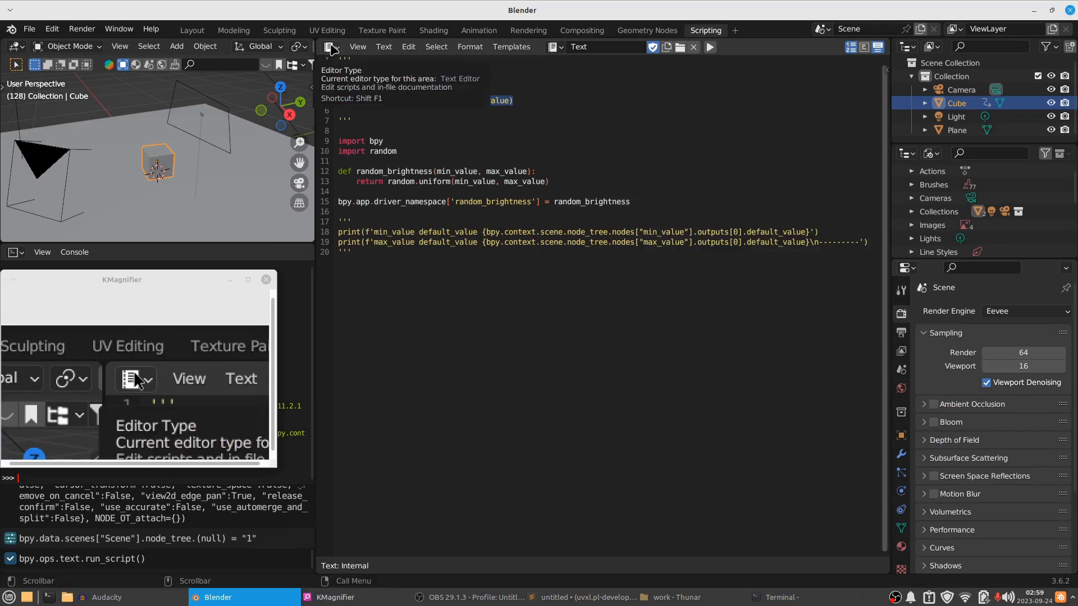
Return to the Compositing workspace, hide the node sidebar and split the compositor vertically into two side-by-side editors.
click(581, 31)
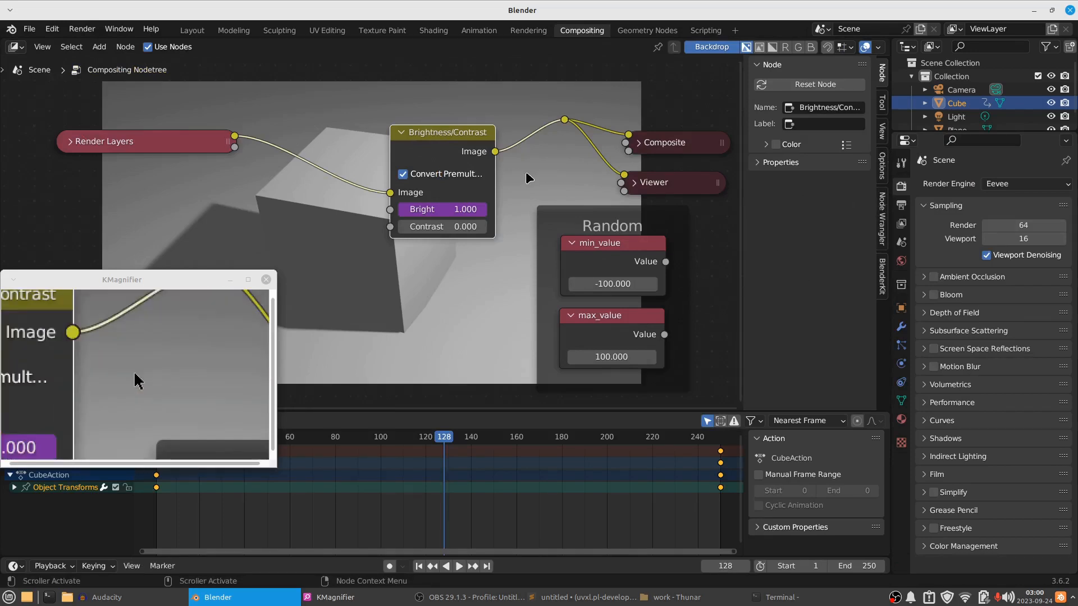
key(n)
right_click(891, 112)
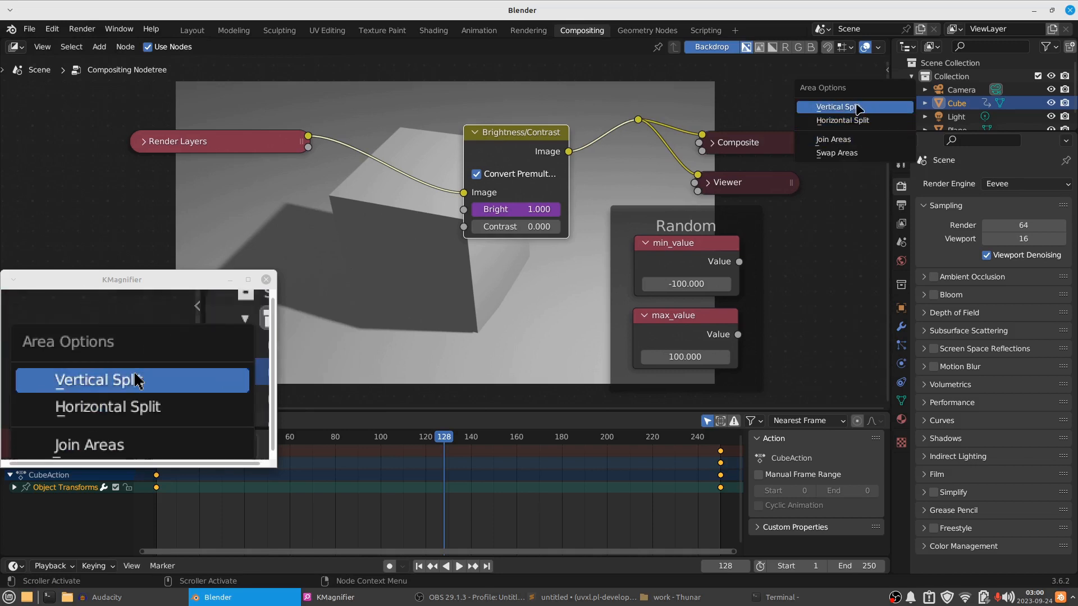
click(886, 108)
click(525, 135)
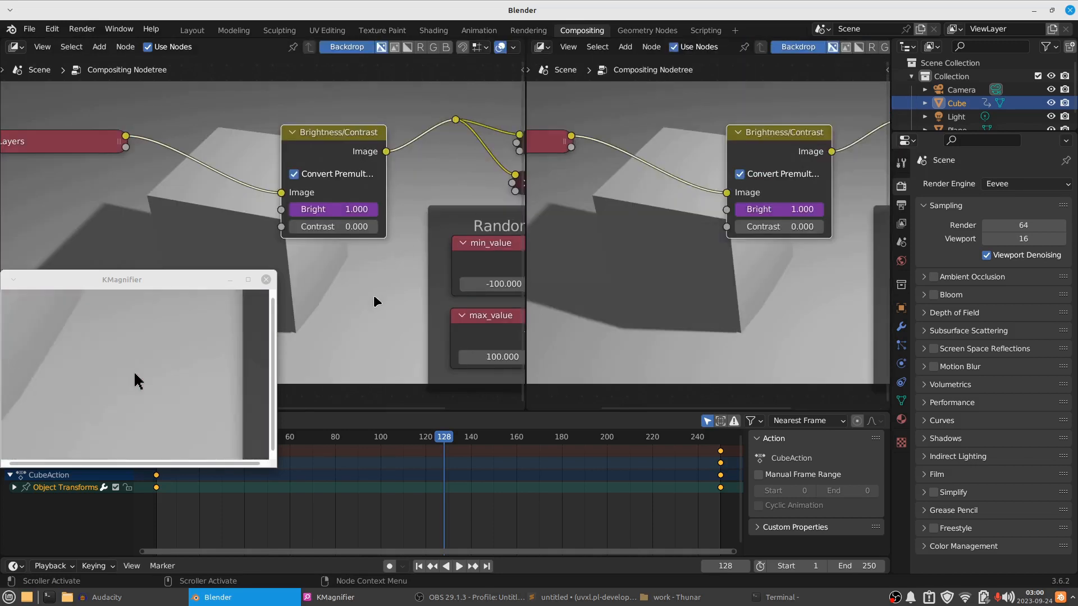
middle_drag(374, 295, 264, 280)
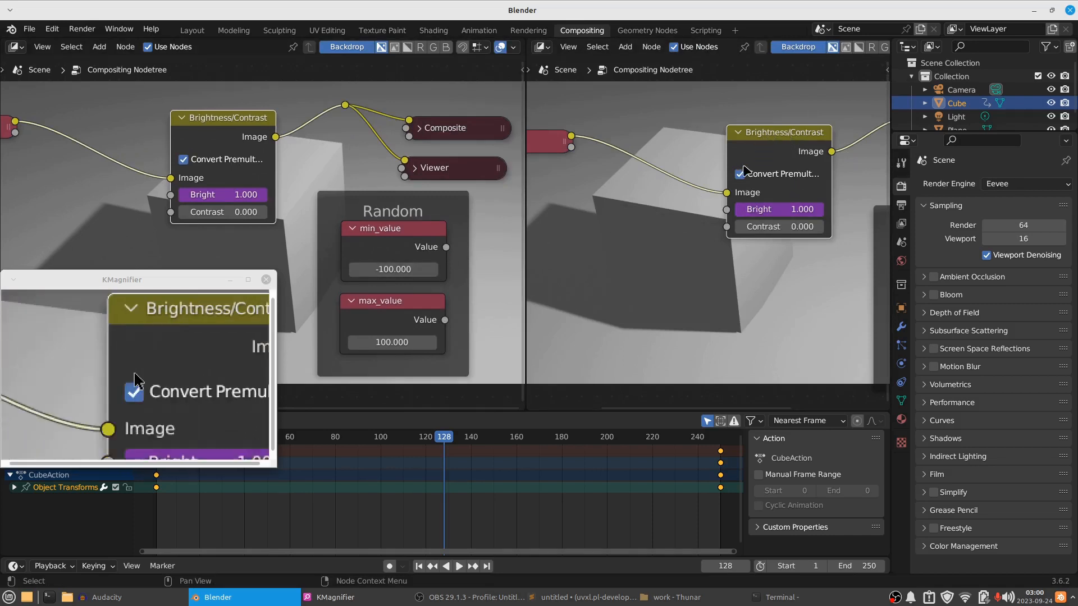
Change the second compositor area to the Drivers editor and select the Compositing Nodetree channel and the Brightness/Contrast node's Bright value.
click(542, 47)
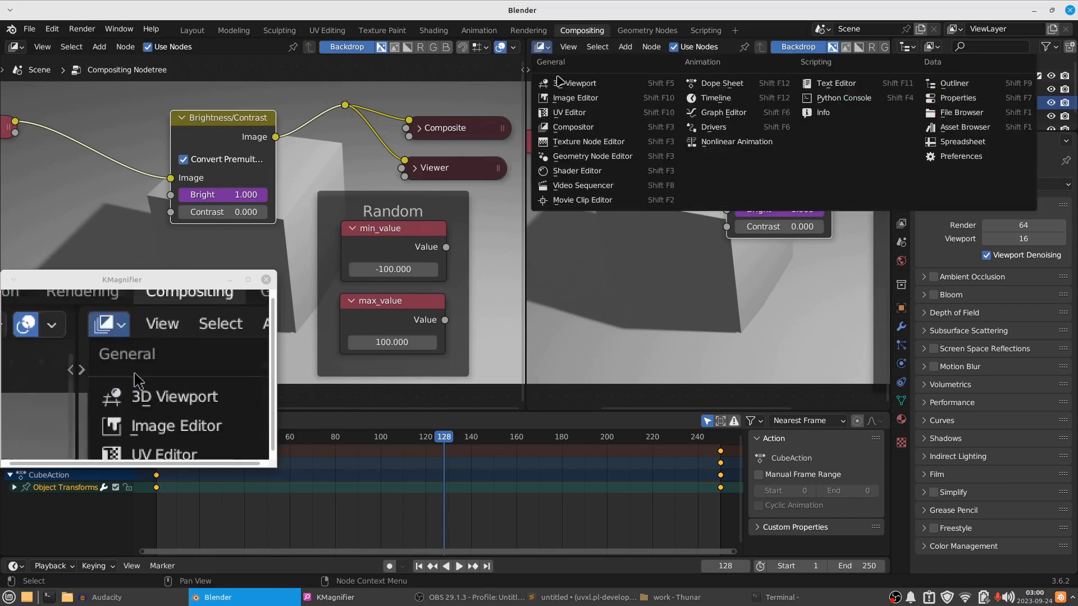
click(713, 127)
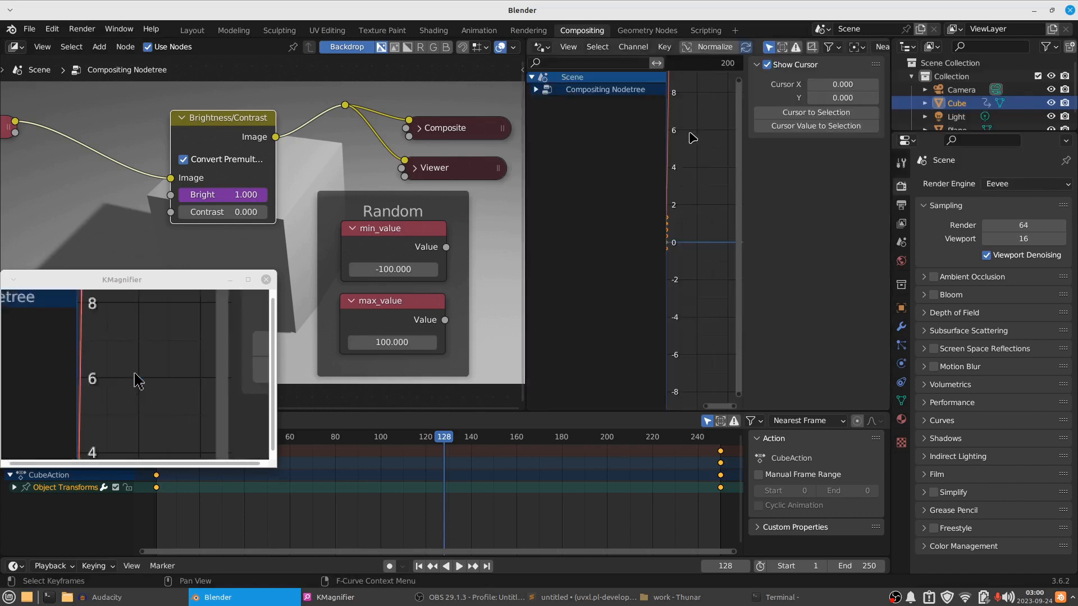
click(603, 95)
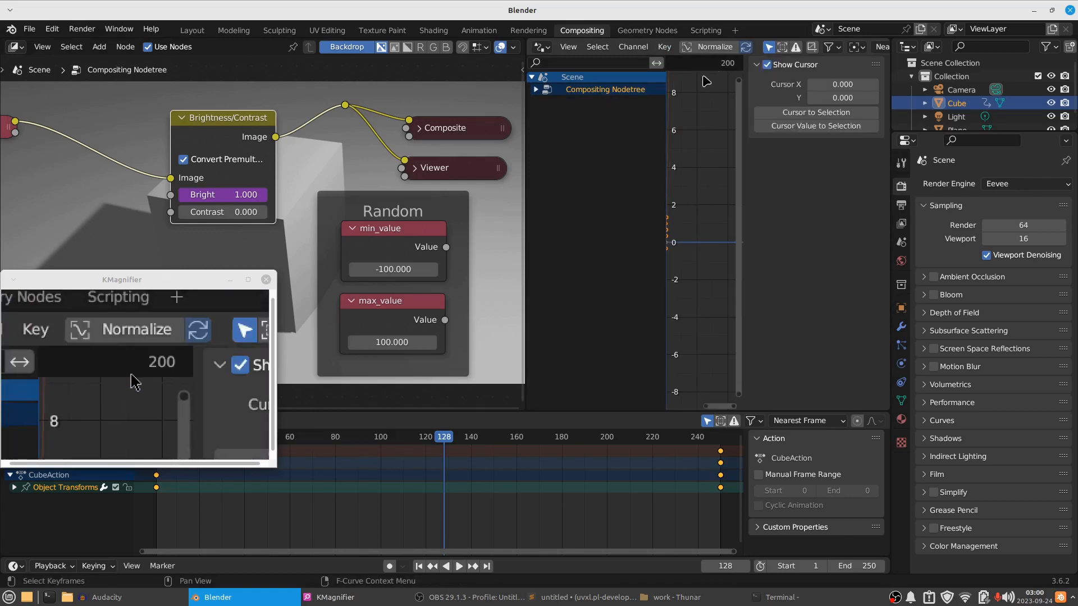
click(603, 90)
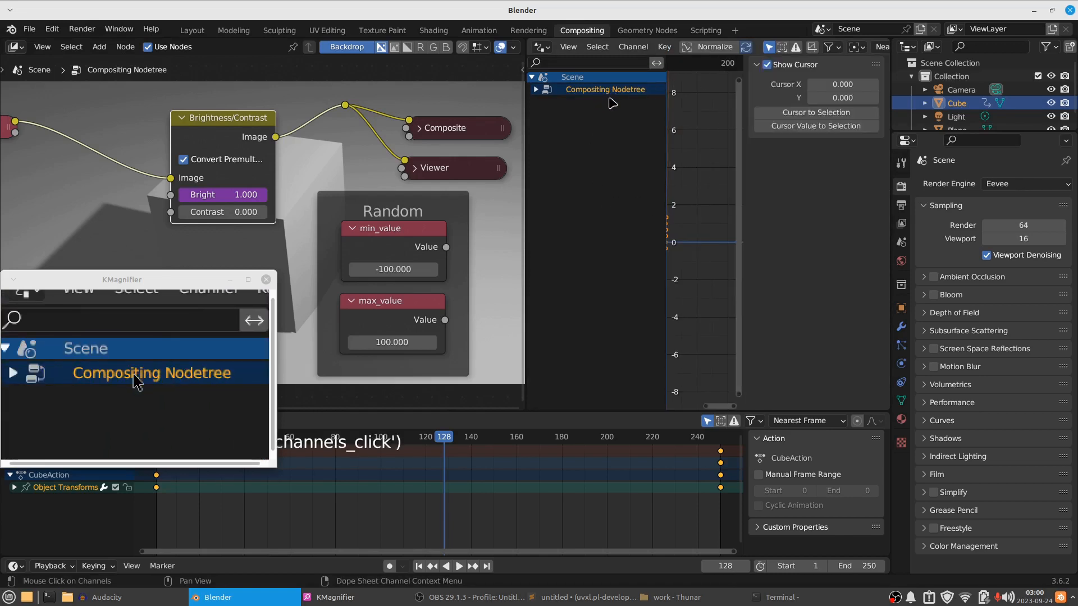
click(227, 197)
click(250, 181)
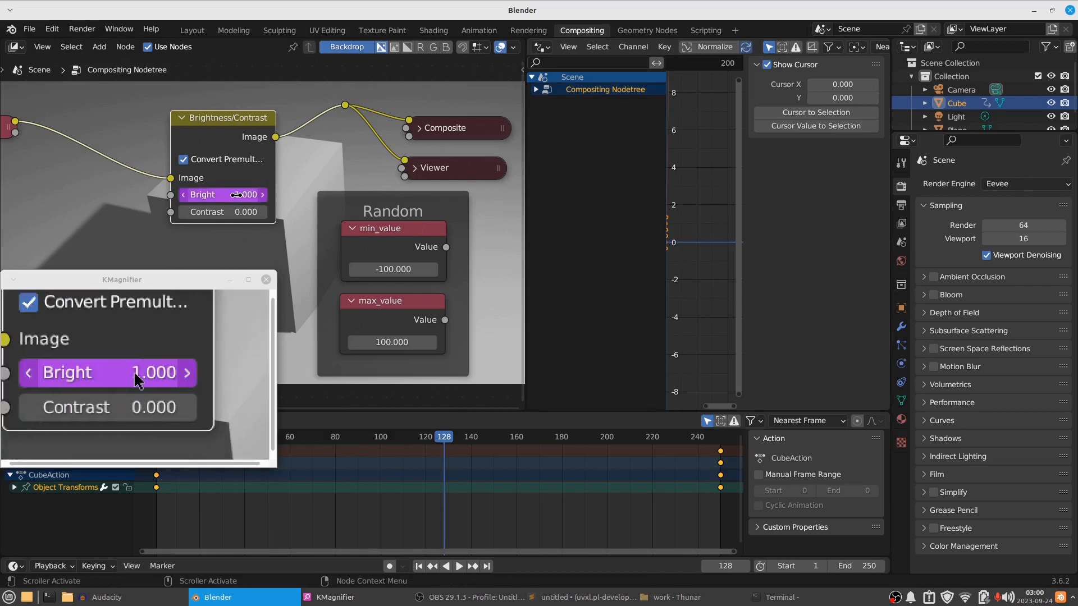
Expand the Compositing Nodetree channel, select its Default Value (Bright) driver channel and show that channel's driver settings.
click(536, 90)
click(582, 102)
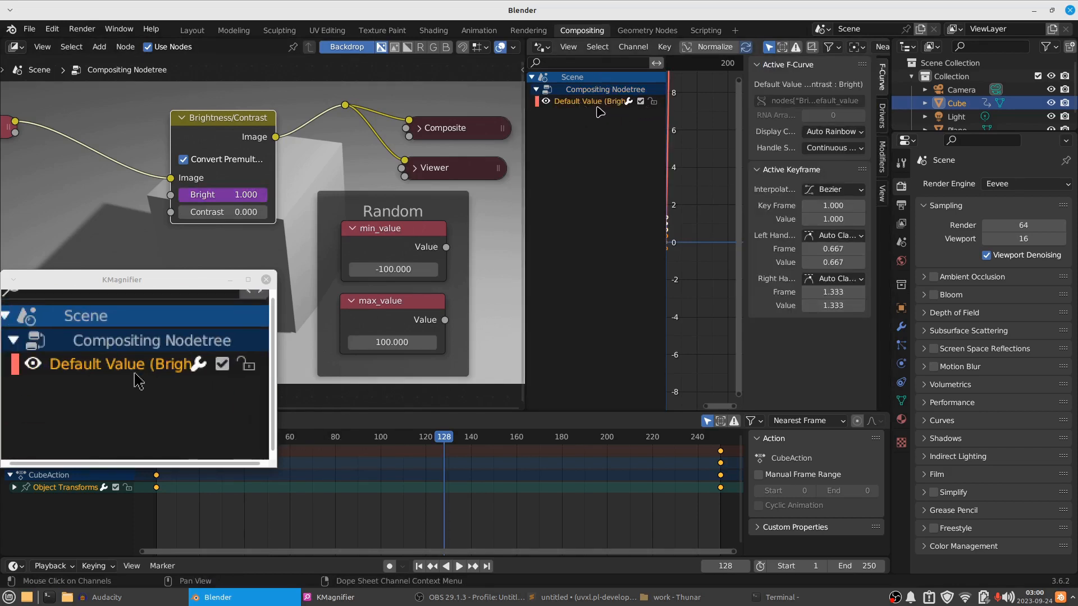
click(883, 114)
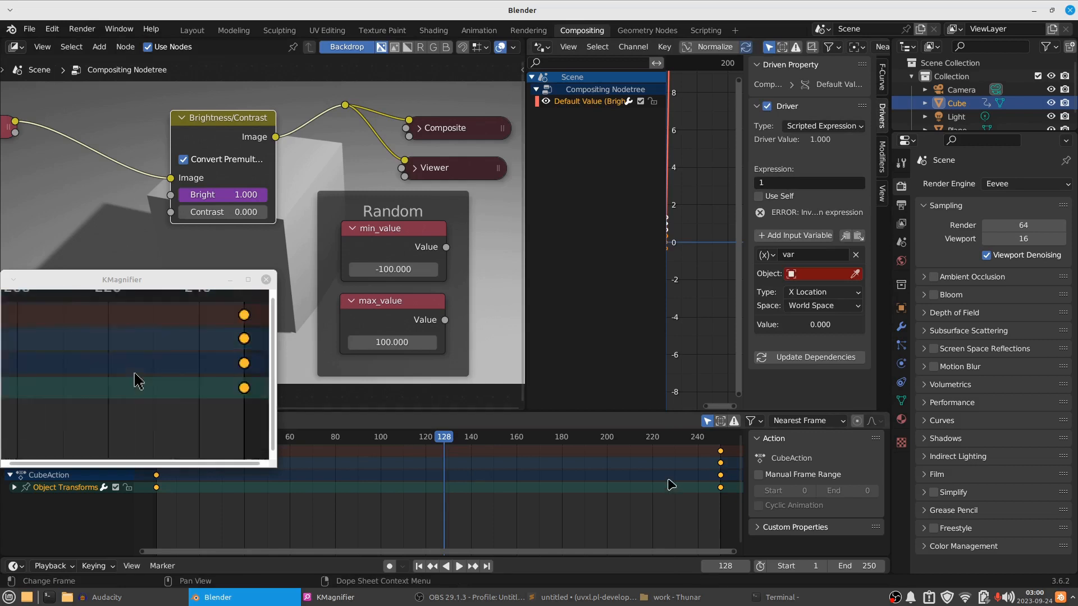
Go to the Scripting workspace and examine the random_brightness(min_value, max_value) definition and its random.uniform return line.
click(706, 30)
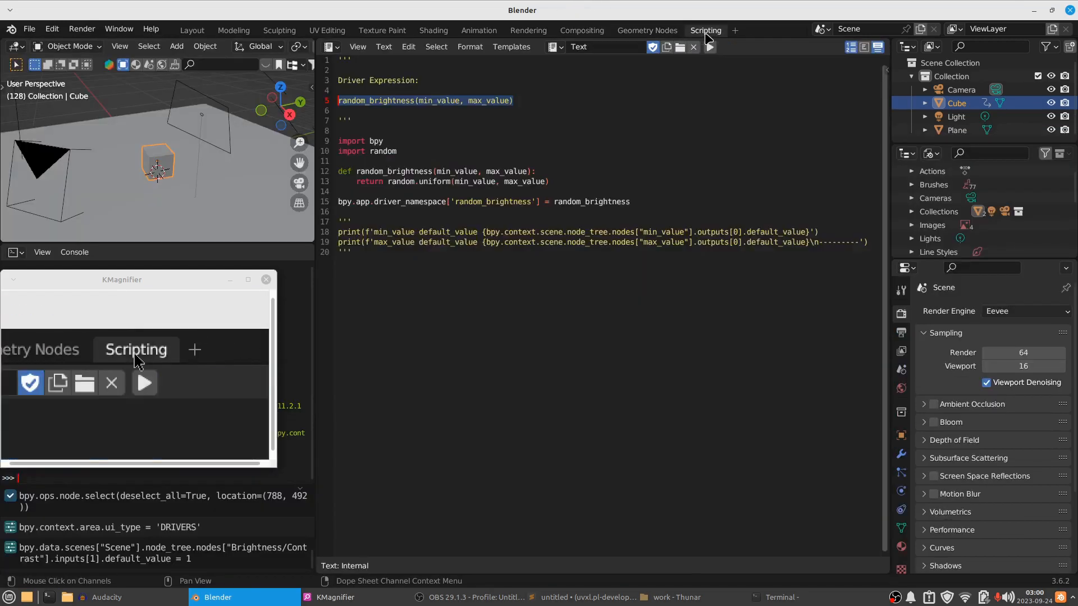
click(366, 171)
drag(359, 170, 513, 172)
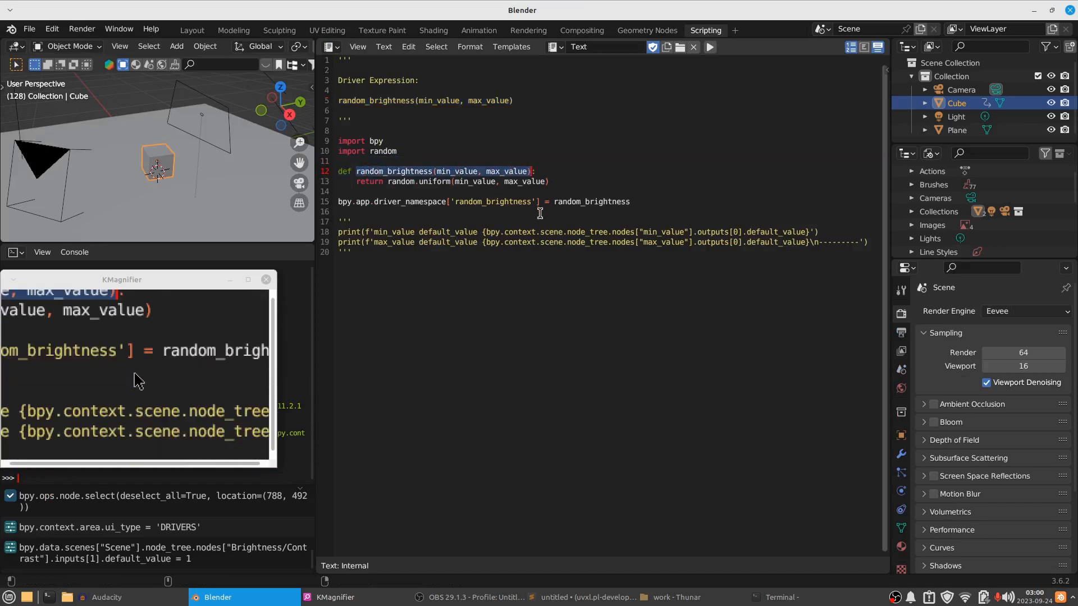
click(452, 221)
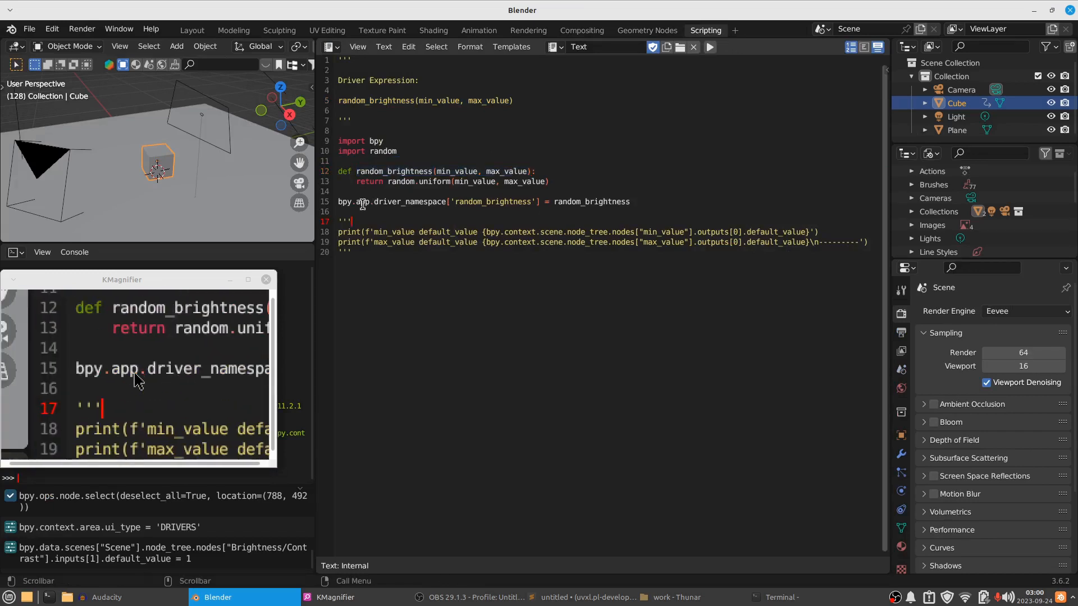
drag(358, 180, 565, 178)
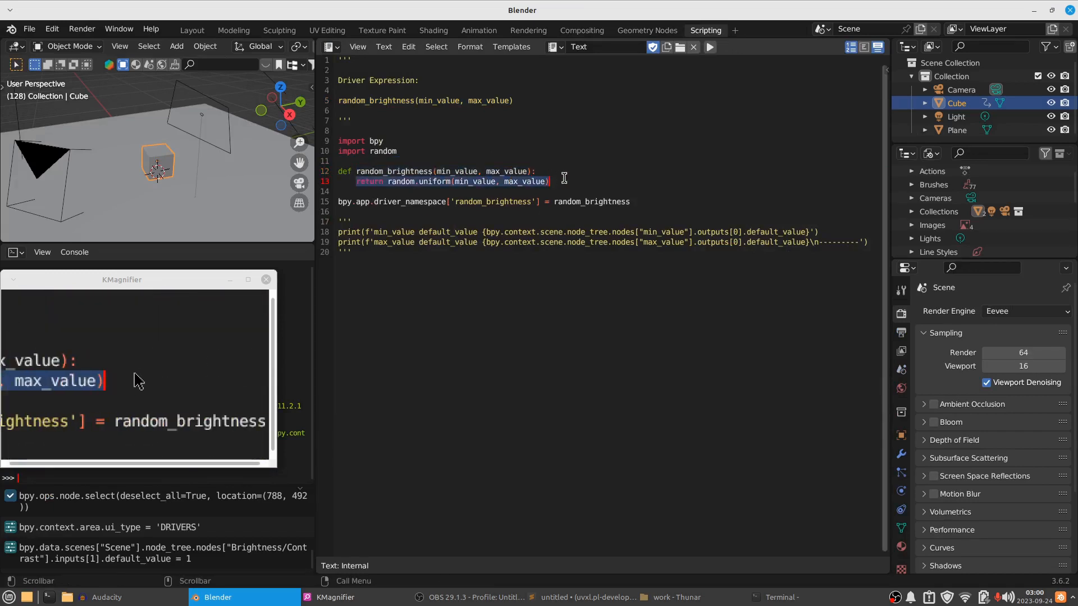
click(564, 183)
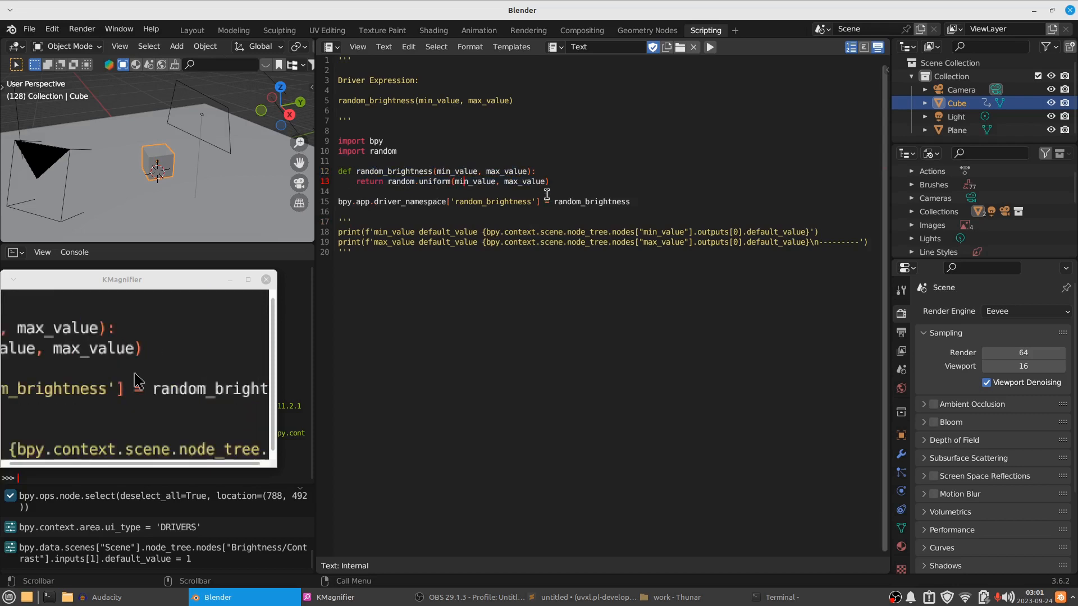
Back in the Compositing workspace, set the Bright driver's expression to random_brightness(min_value, max_value), widen the driver settings and update the dependencies.
click(584, 30)
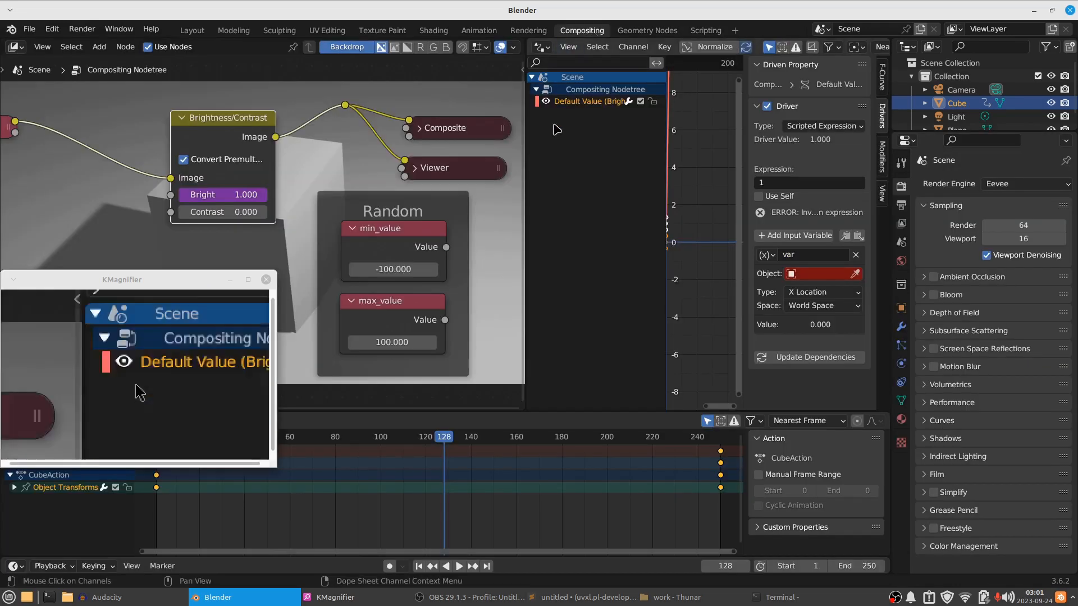
click(798, 183)
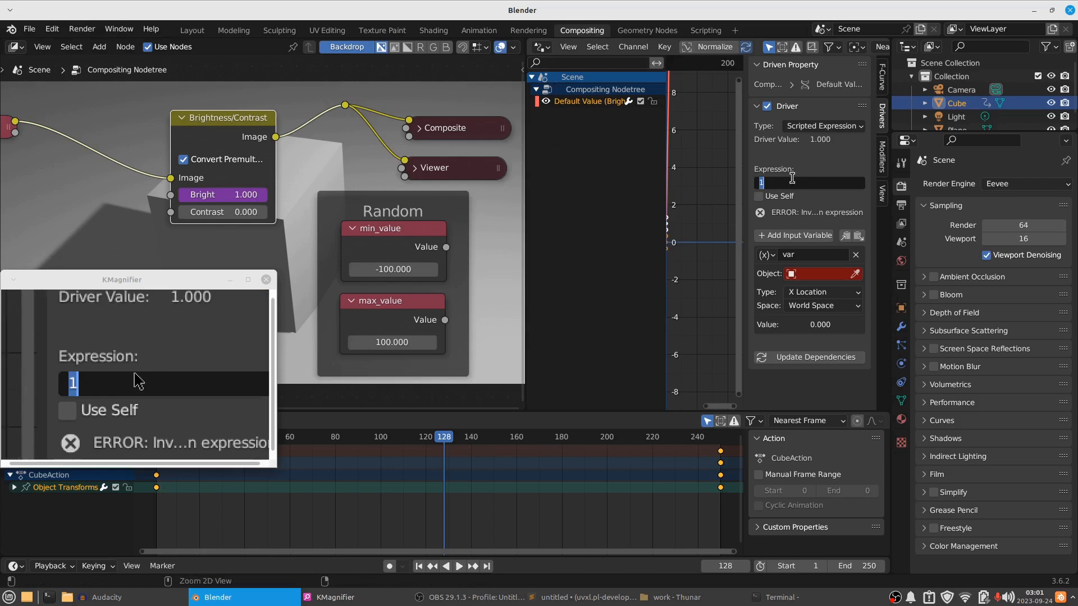
text(random_brightness(min_value, max_value))
key(Return)
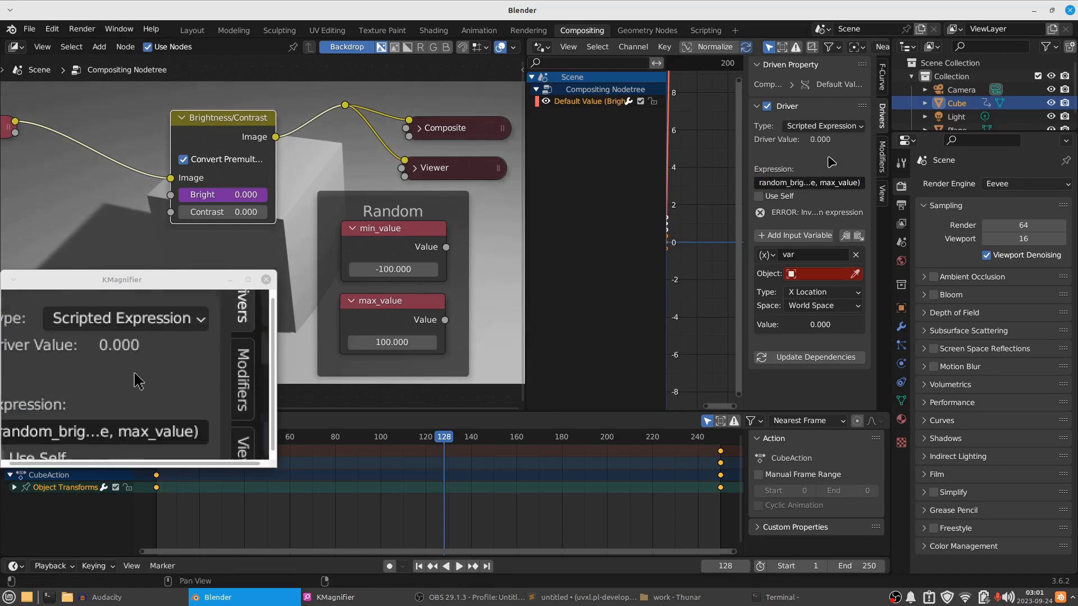
drag(749, 225, 690, 226)
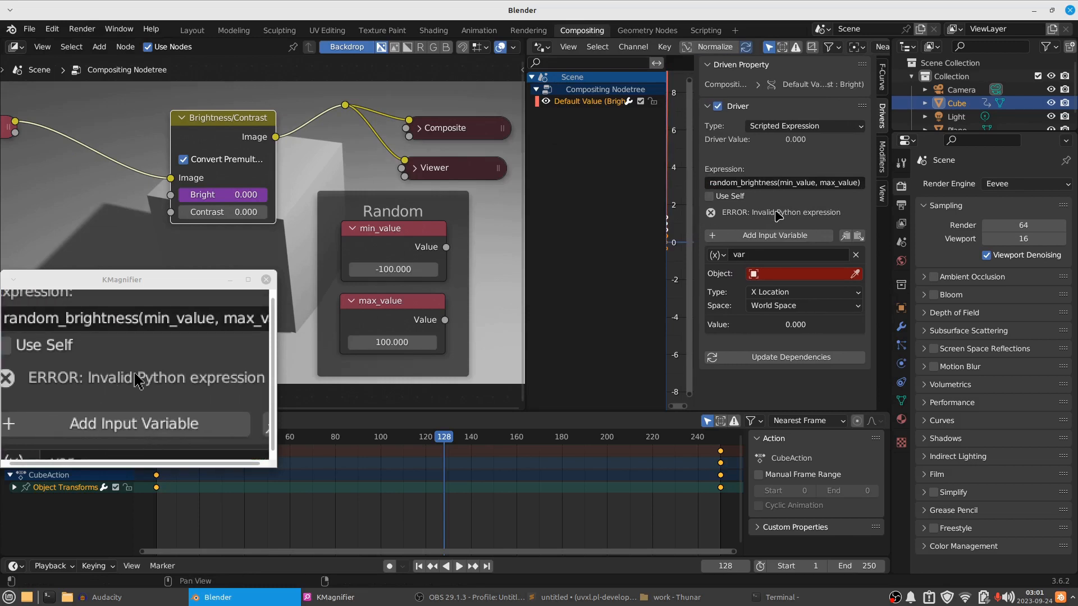
click(780, 358)
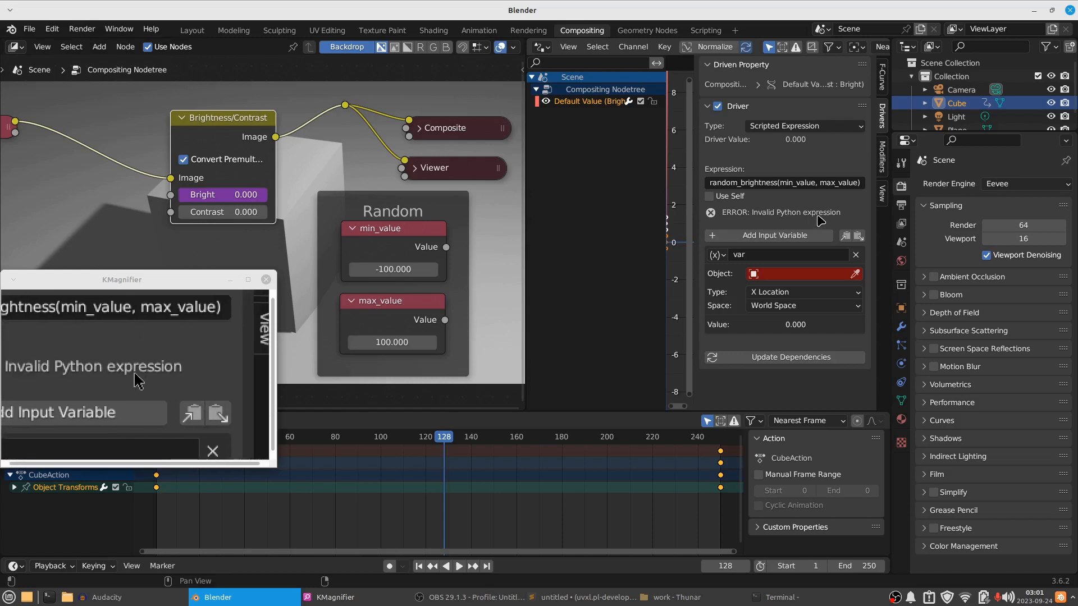
Check the Auto Run Python Scripts setting in the Save & Load preferences, and close the preferences.
click(52, 29)
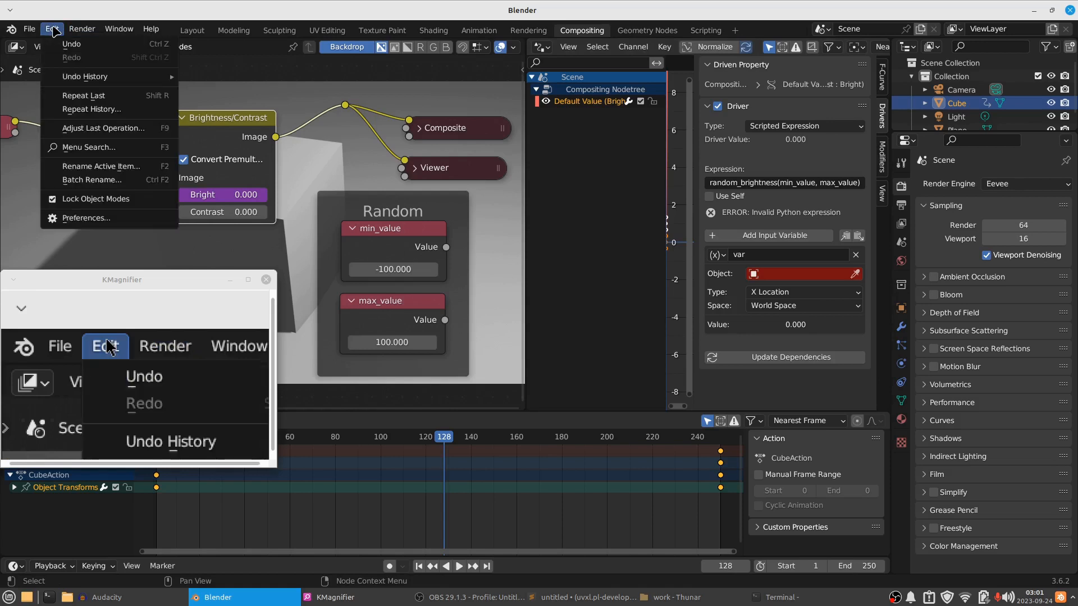
click(89, 220)
drag(232, 54, 530, 54)
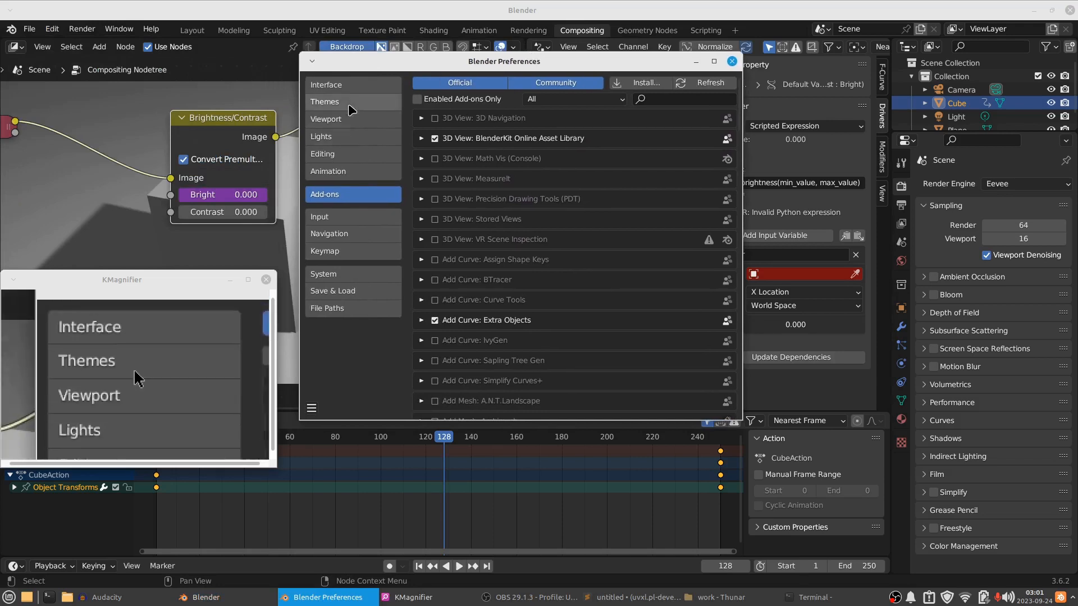
click(345, 276)
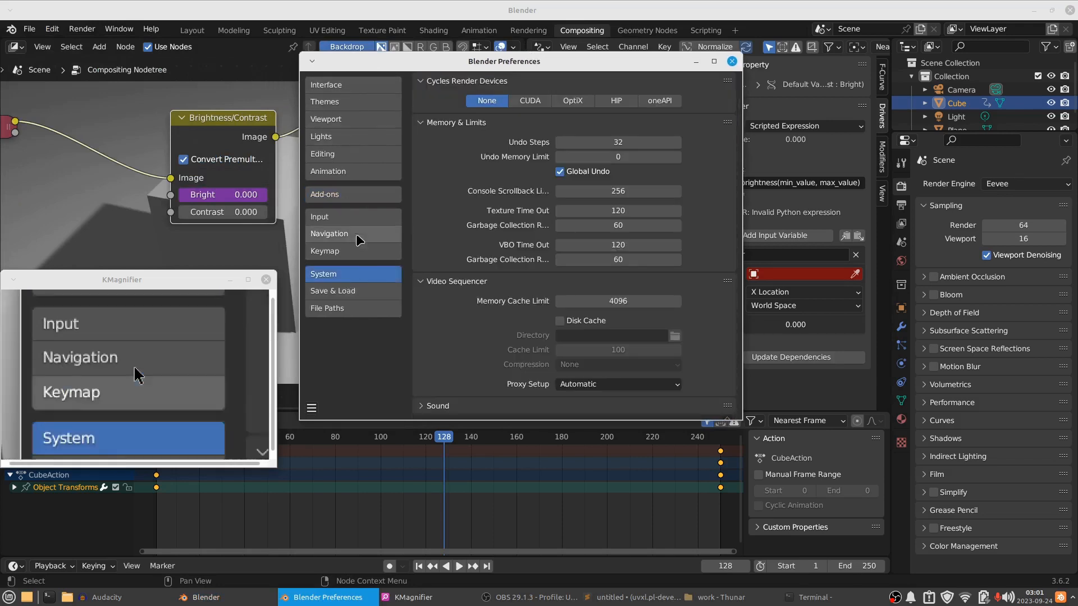
click(368, 295)
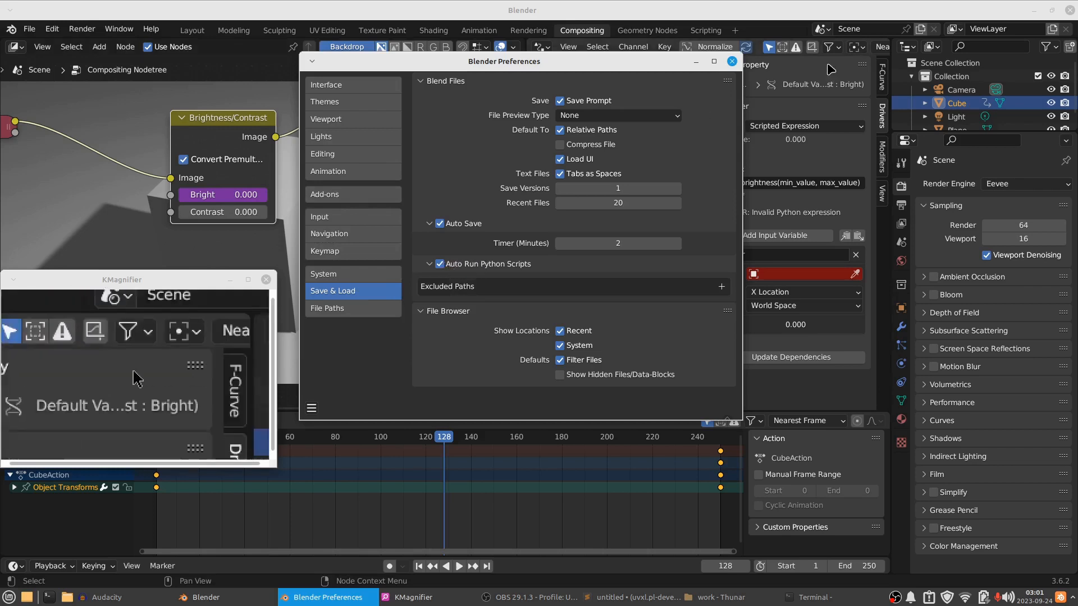
click(731, 61)
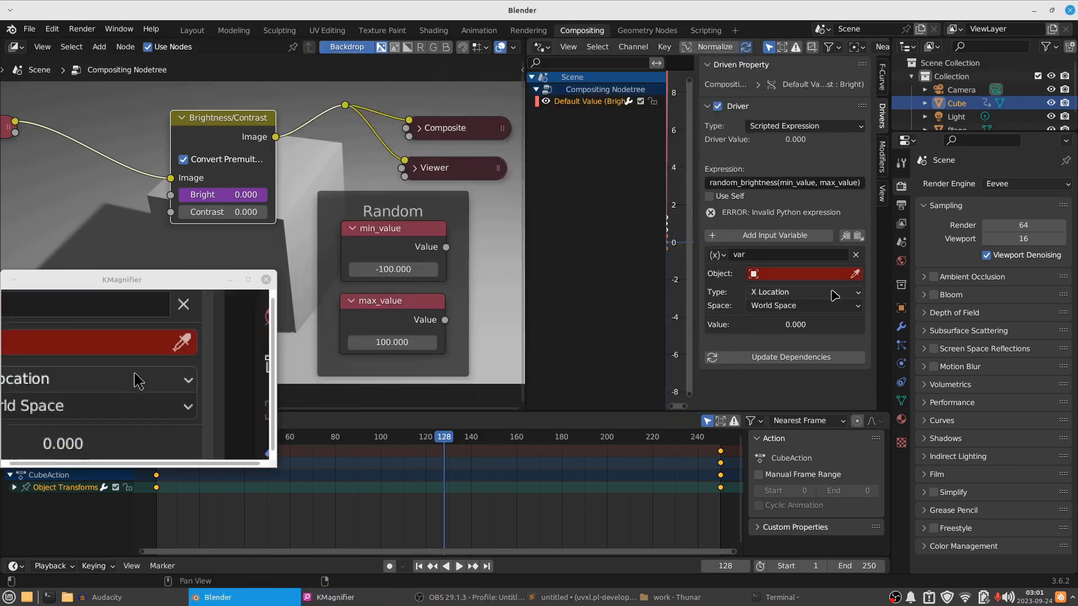
Rename the driver's input variable to min_value, copying the name from the scripted expression.
click(782, 253)
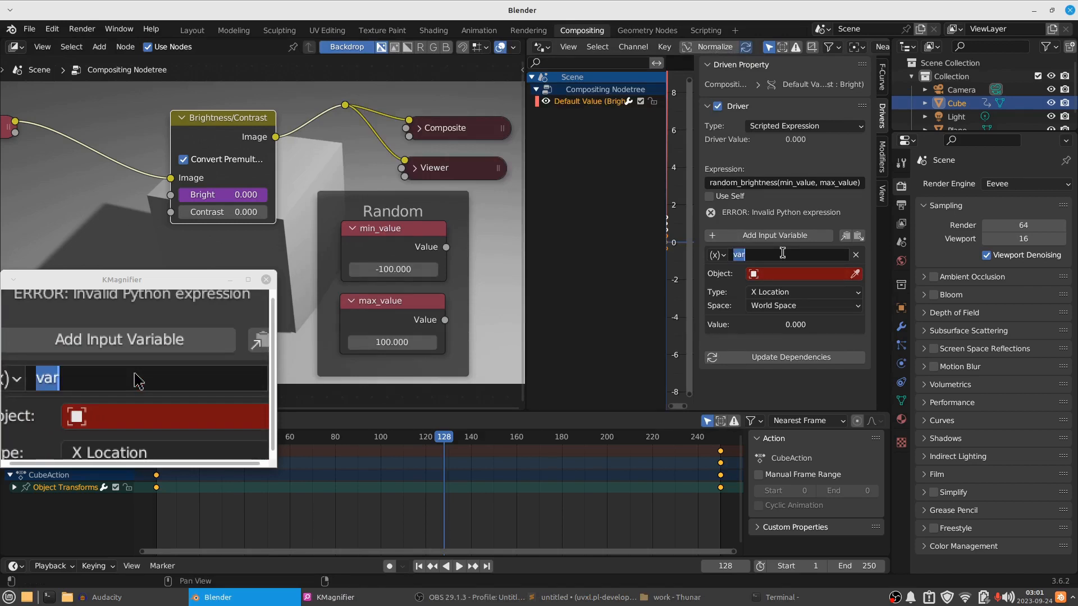
click(802, 184)
click(802, 184)
click(804, 184)
drag(781, 184, 816, 183)
key(ctrl+c)
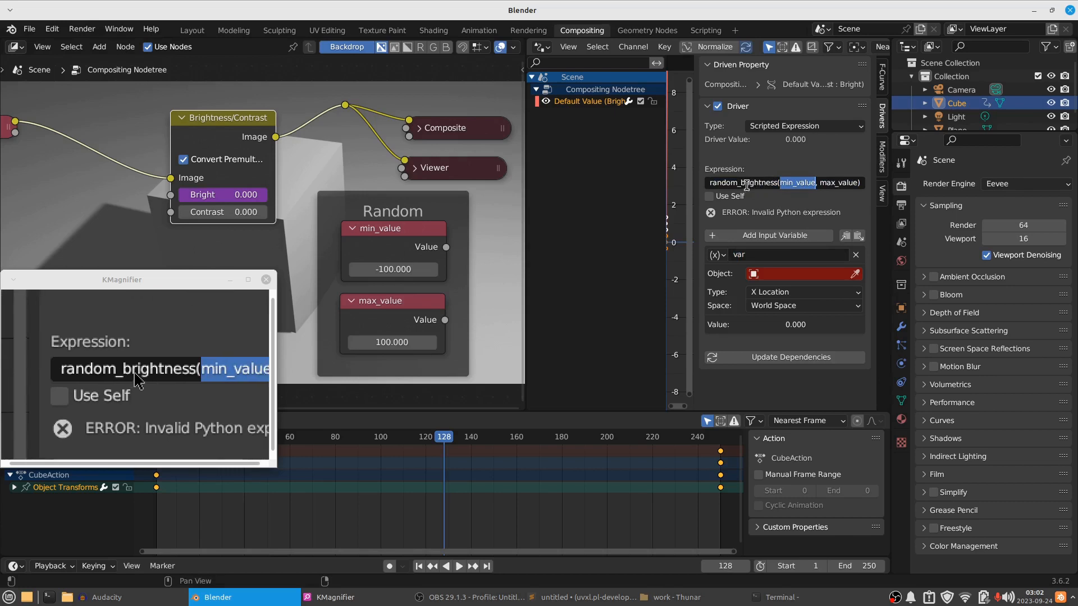
click(767, 253)
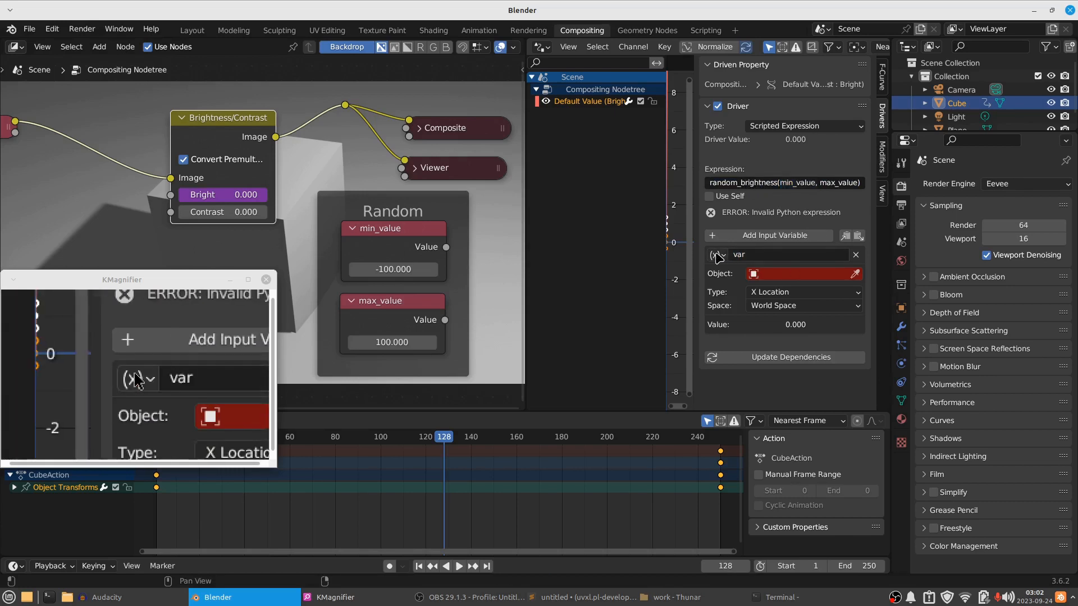
click(760, 256)
key(ctrl+v)
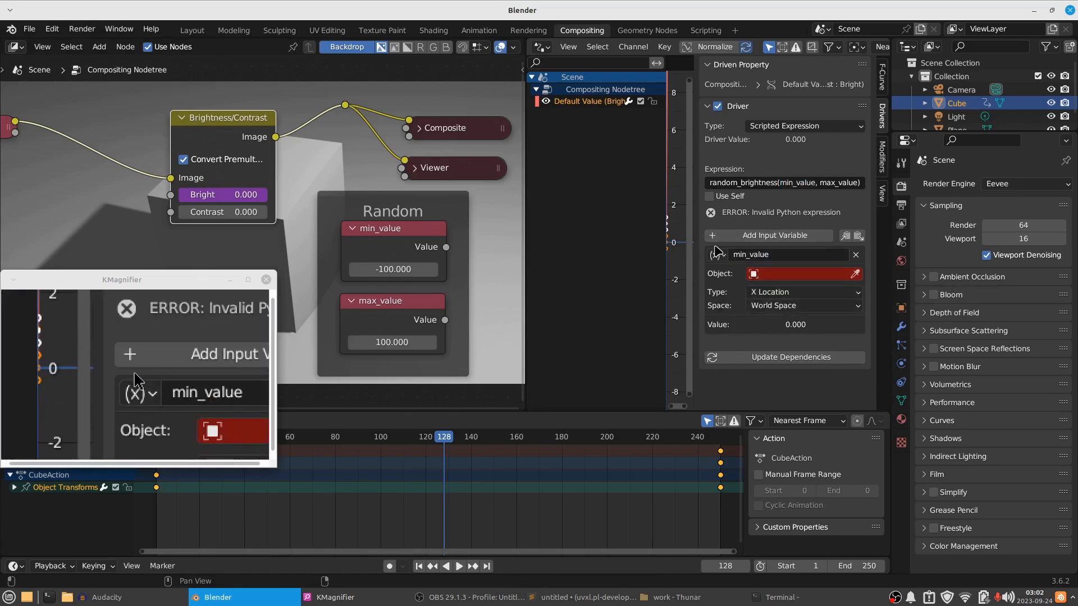
click(859, 292)
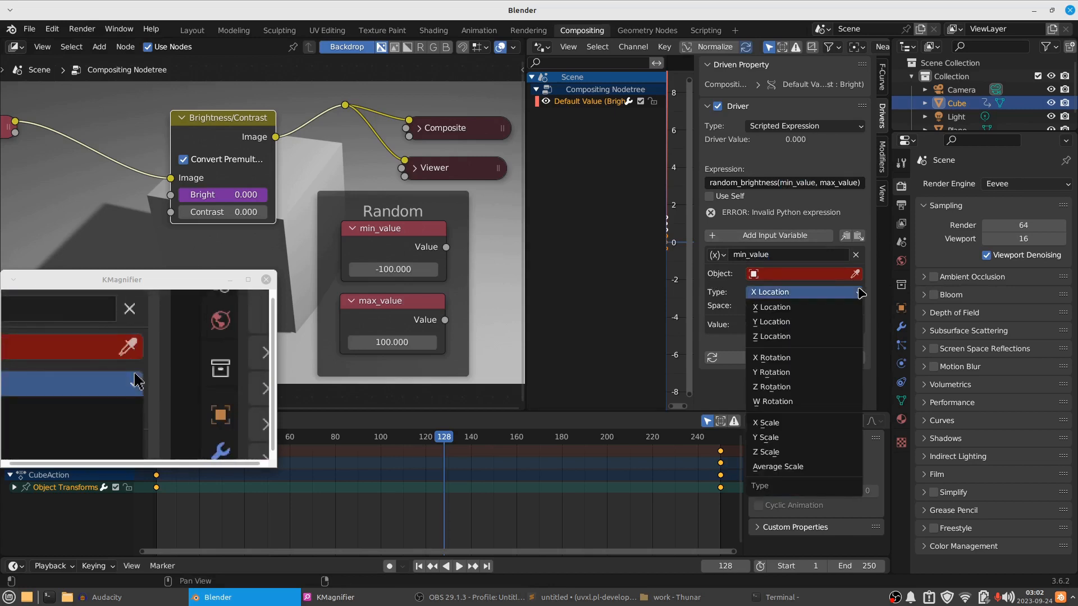
click(781, 275)
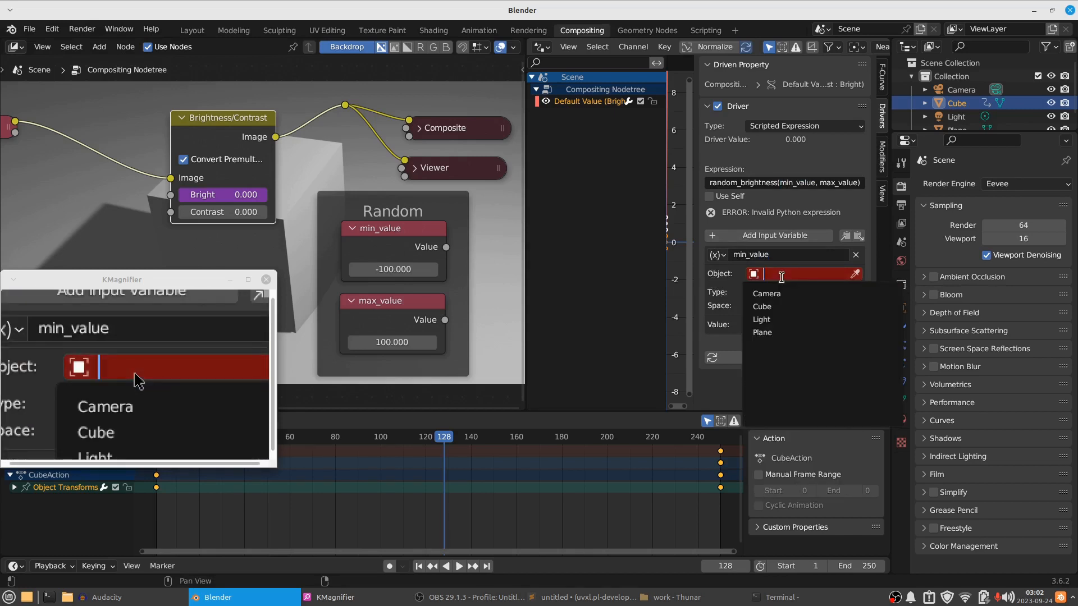
click(731, 282)
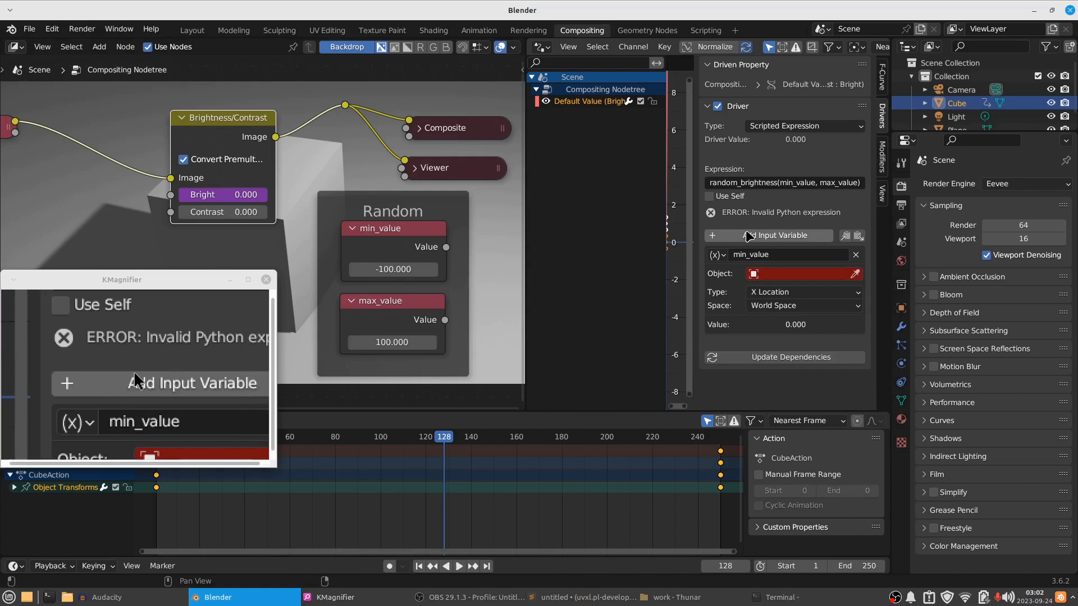
Add a second input variable to the driver, set its property's ID type to Scene and choose Scene as the data-block.
click(765, 235)
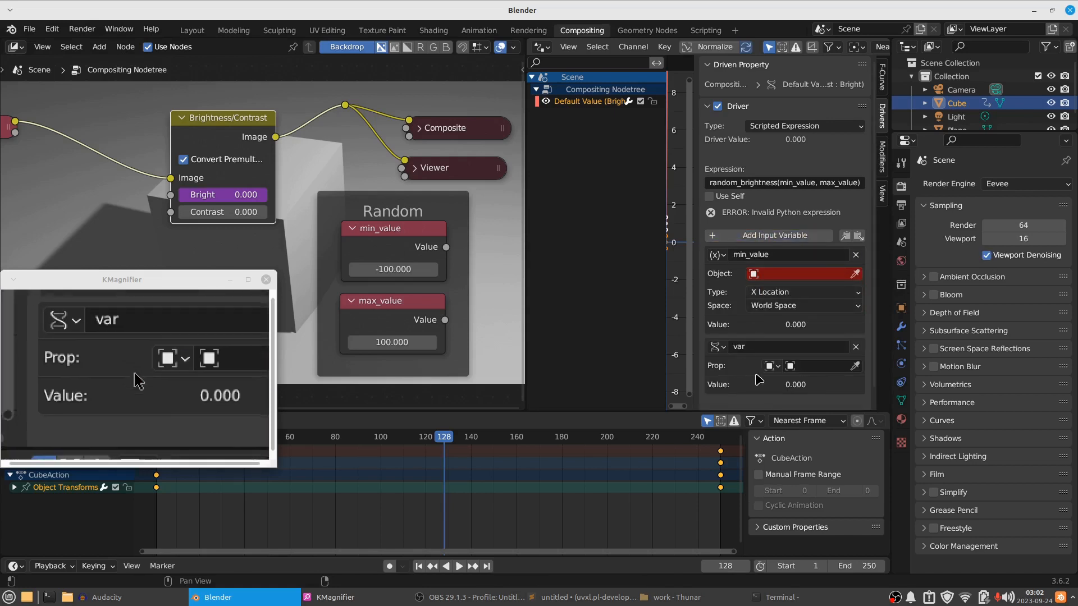
click(771, 366)
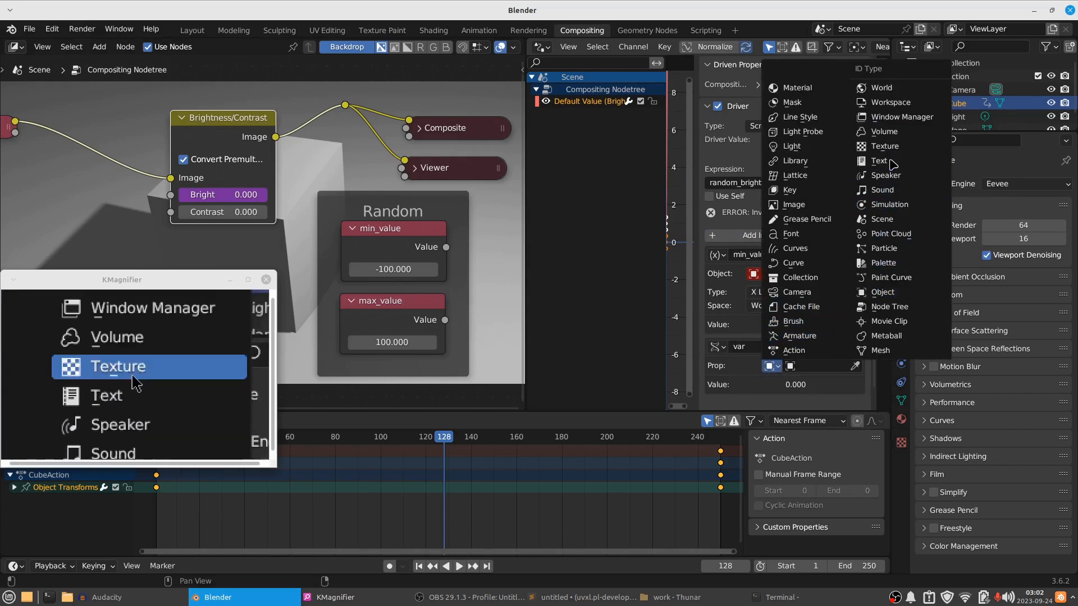
click(901, 220)
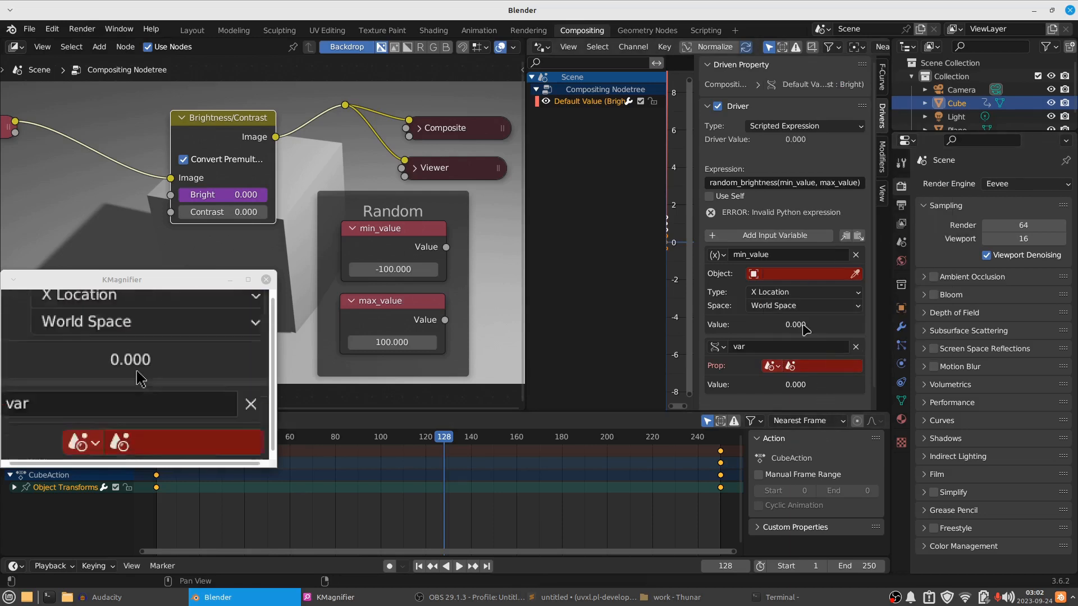
scroll(734, 369, down, 1)
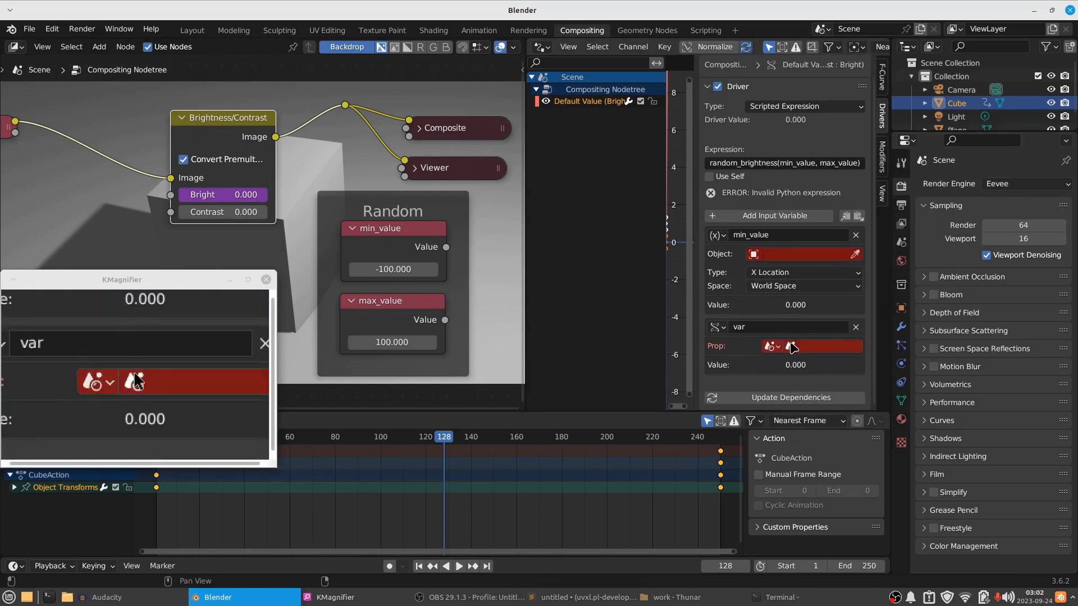
click(791, 347)
click(801, 365)
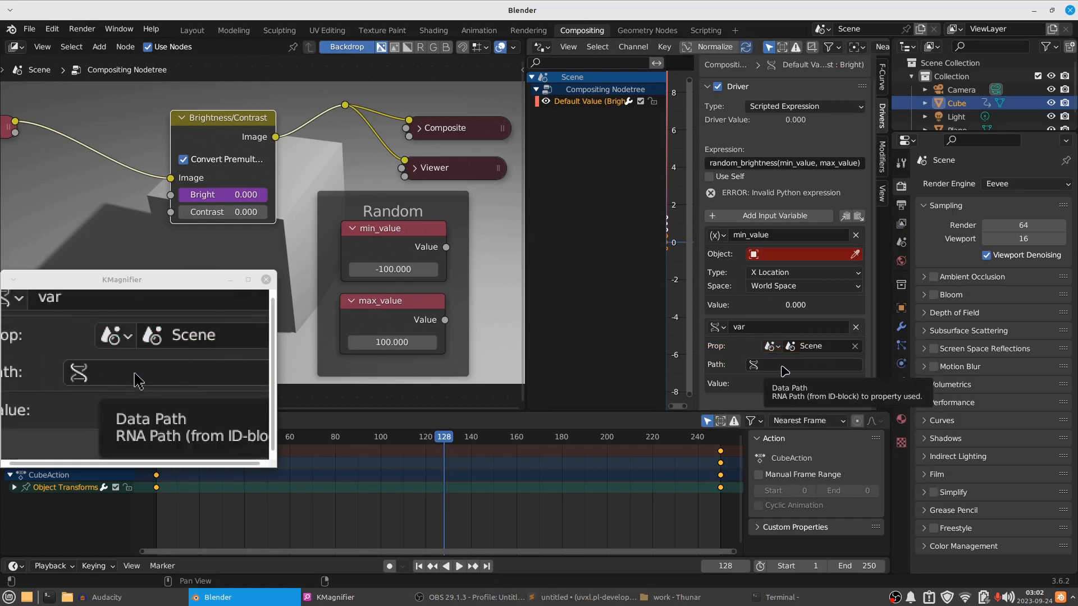
Change the driver variable min_value to Single Property, set its ID type to Scene and choose Scene as the data-block.
double_click(765, 327)
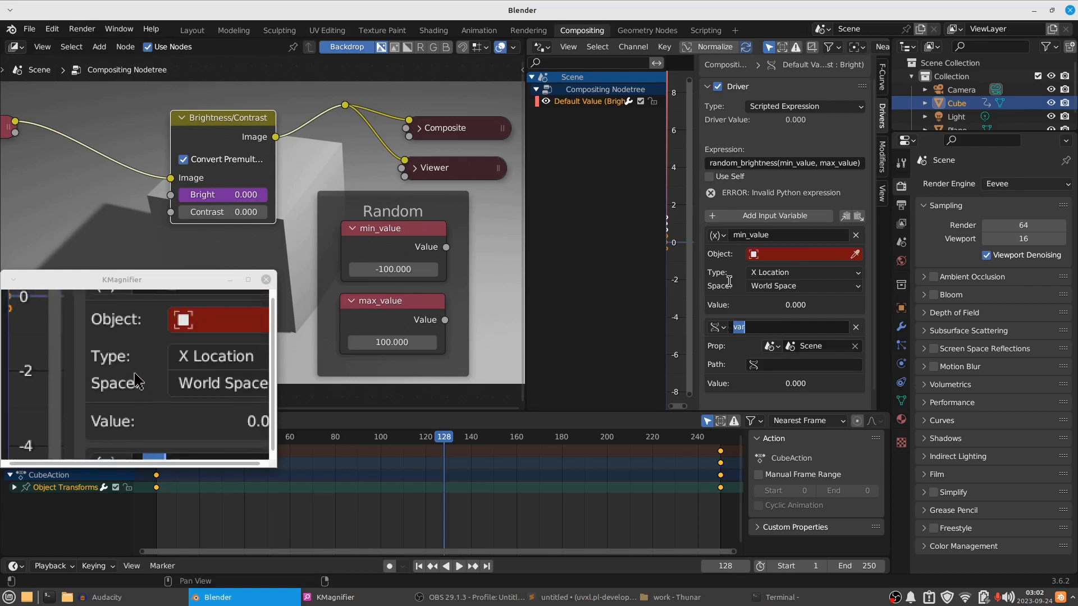
click(720, 236)
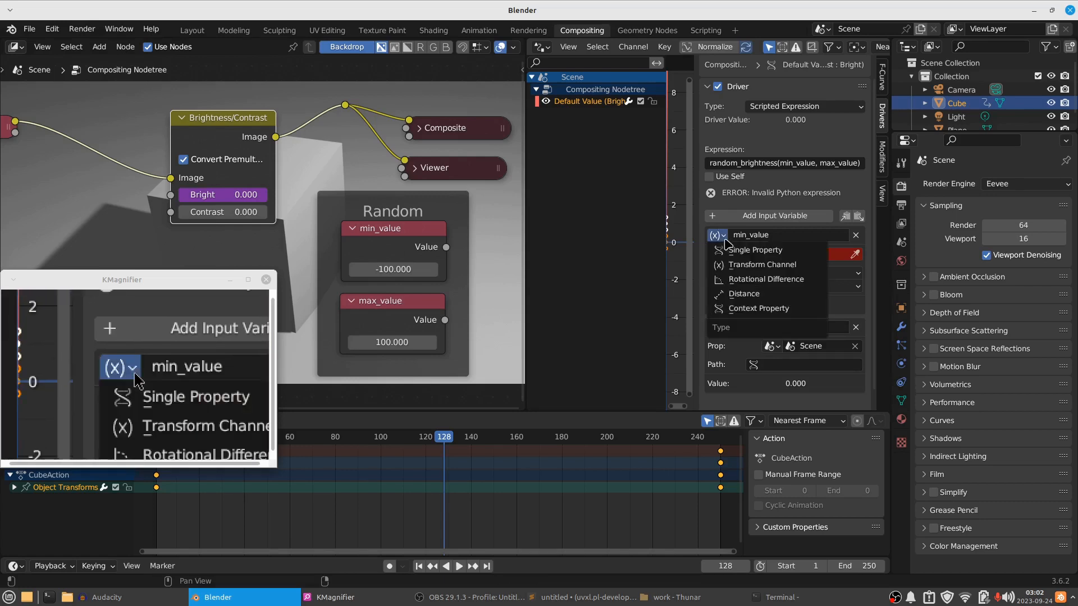
click(759, 252)
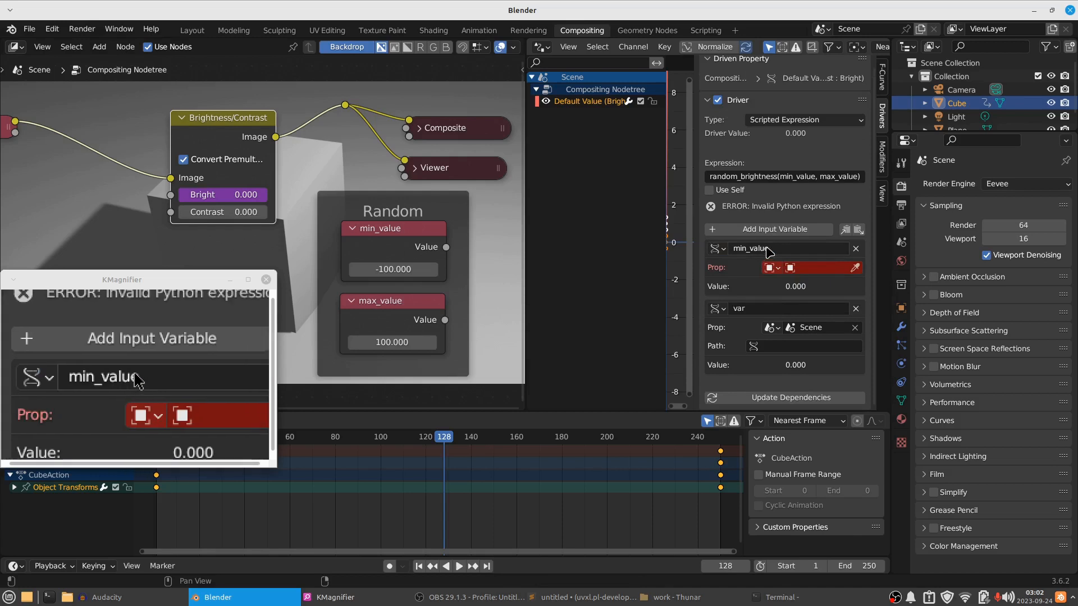
click(720, 248)
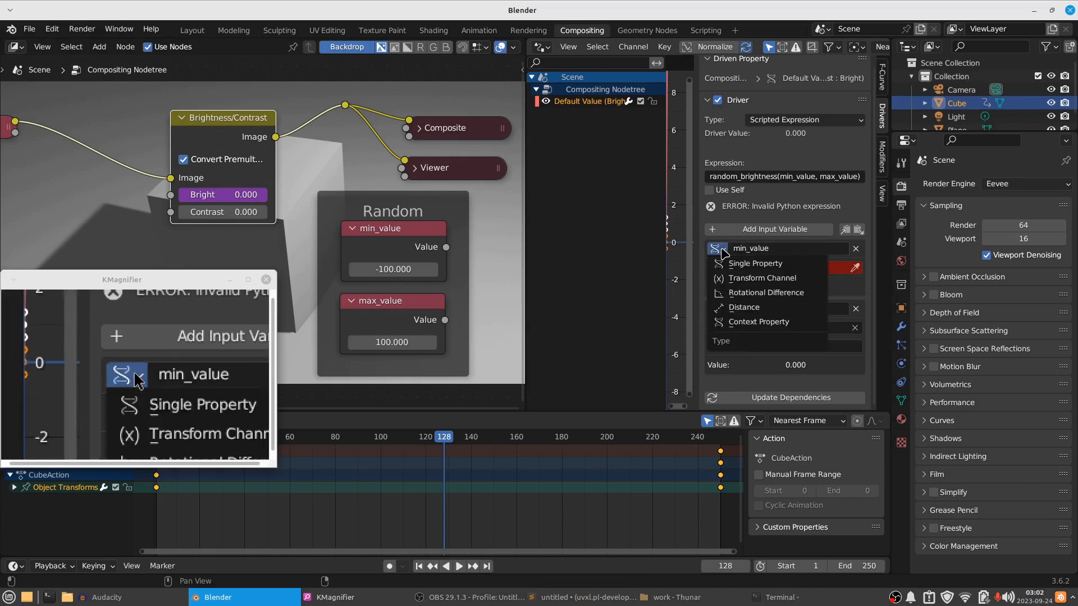
click(721, 251)
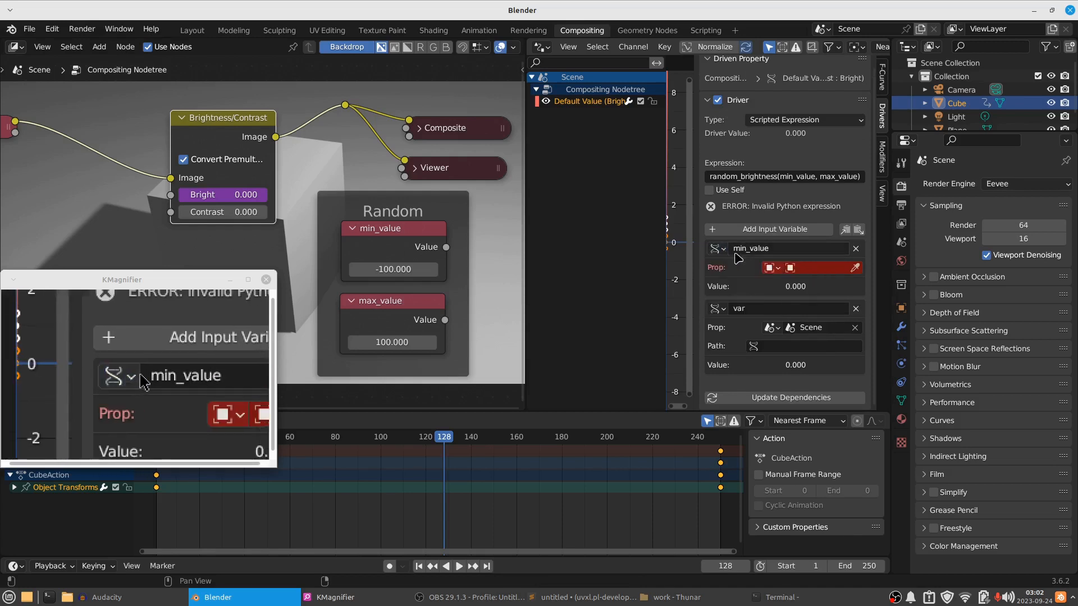
click(775, 268)
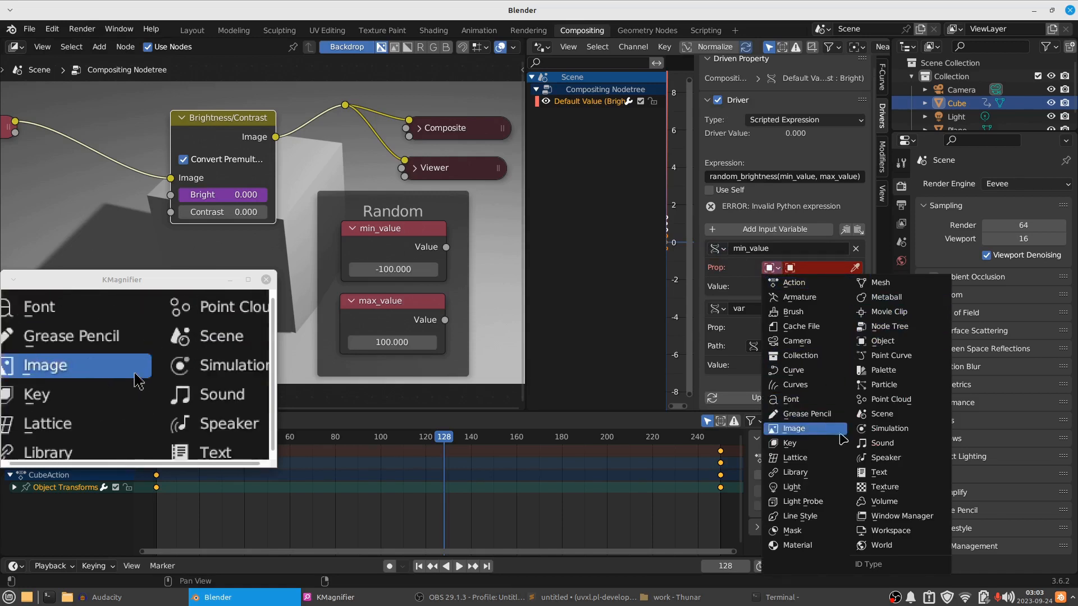
click(881, 414)
click(826, 267)
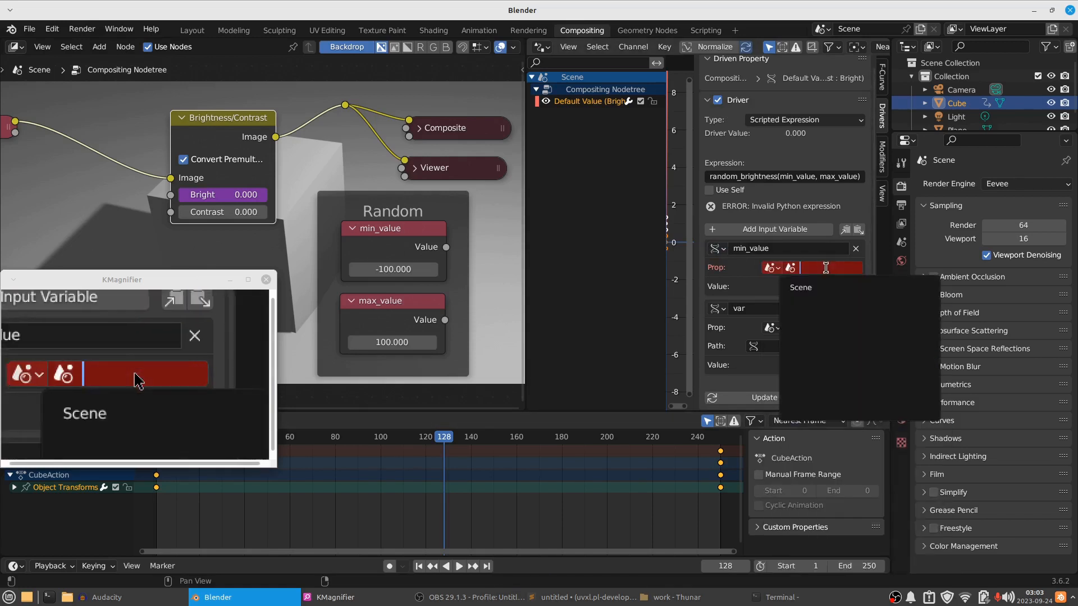
click(803, 287)
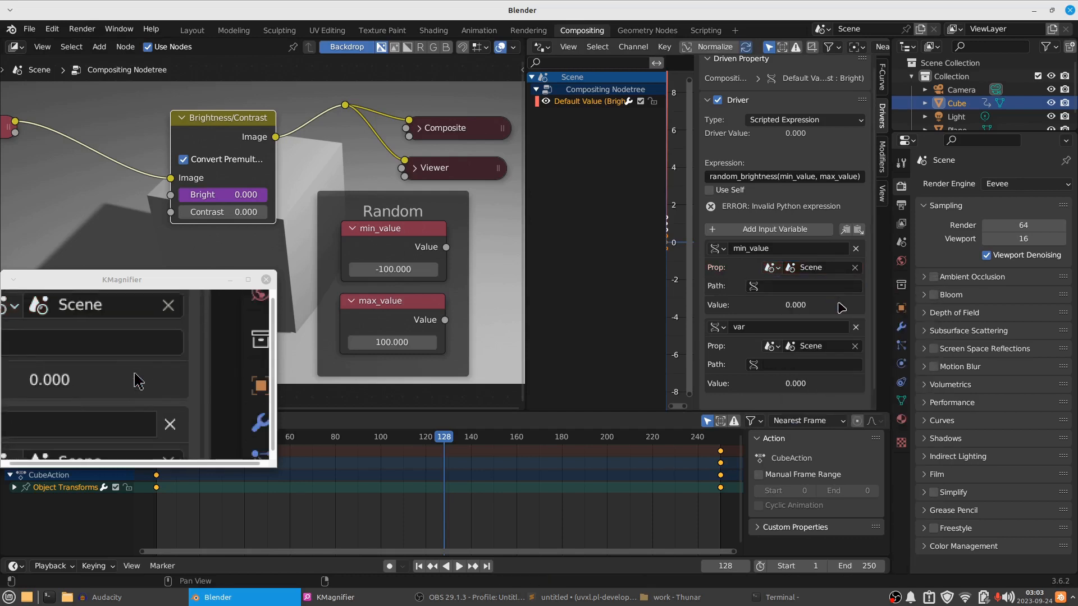
Rename the driver's second input variable to max_value, reusing the name of the first variable.
click(778, 245)
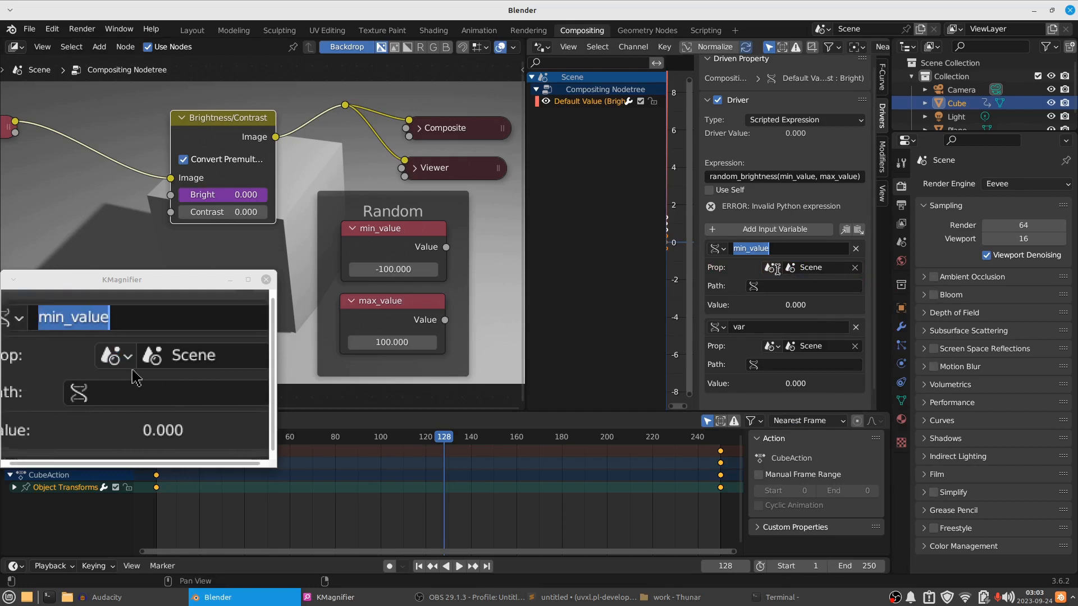
click(773, 327)
click(773, 328)
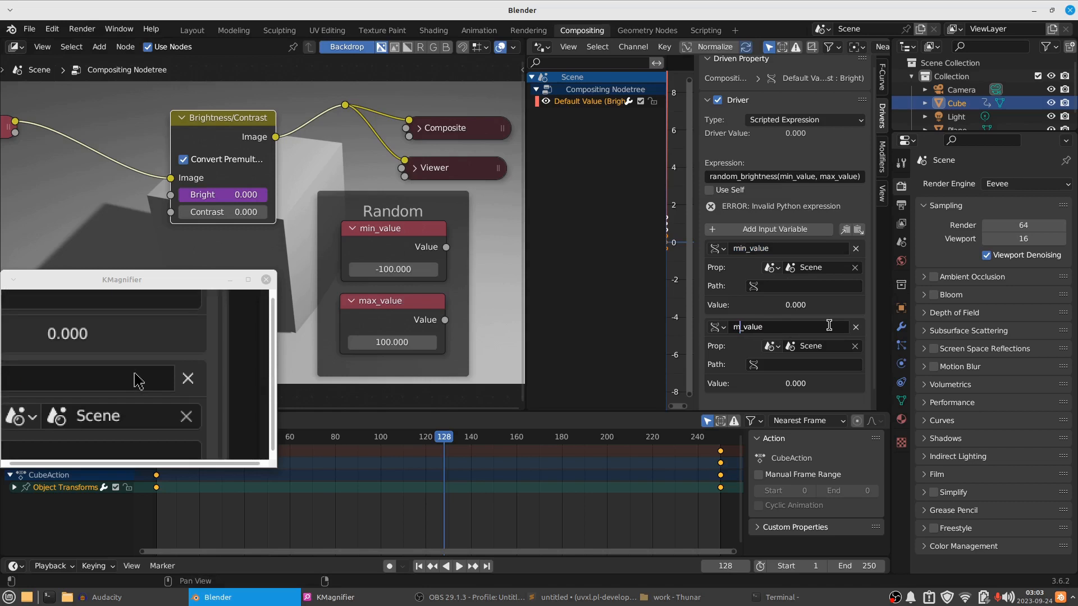
key(Return)
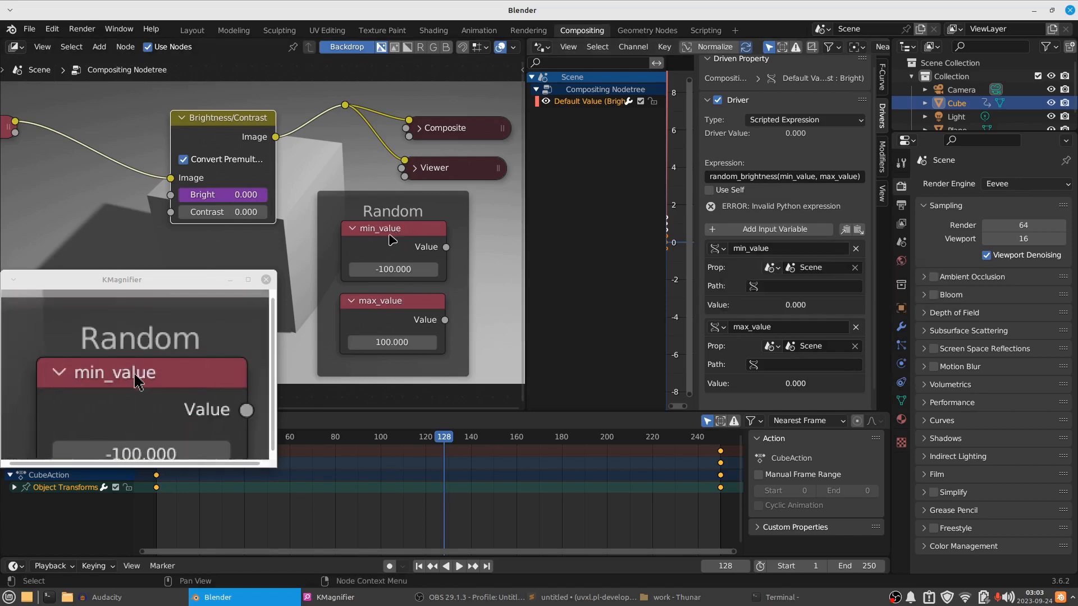
Copy the data path of the min_value node's value and paste it as the min_value variable's path.
right_click(391, 270)
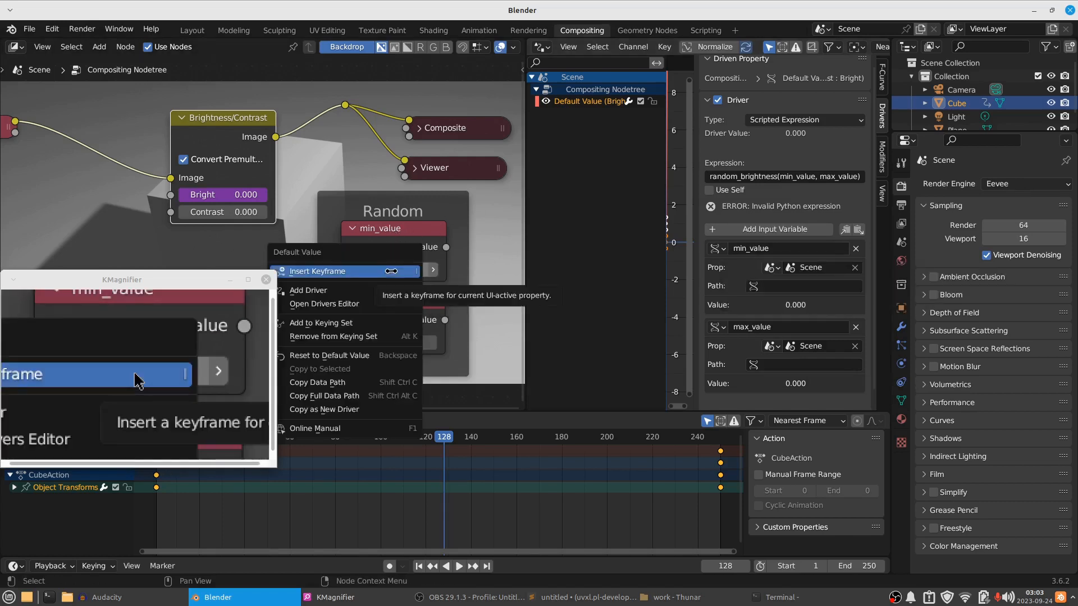
click(336, 384)
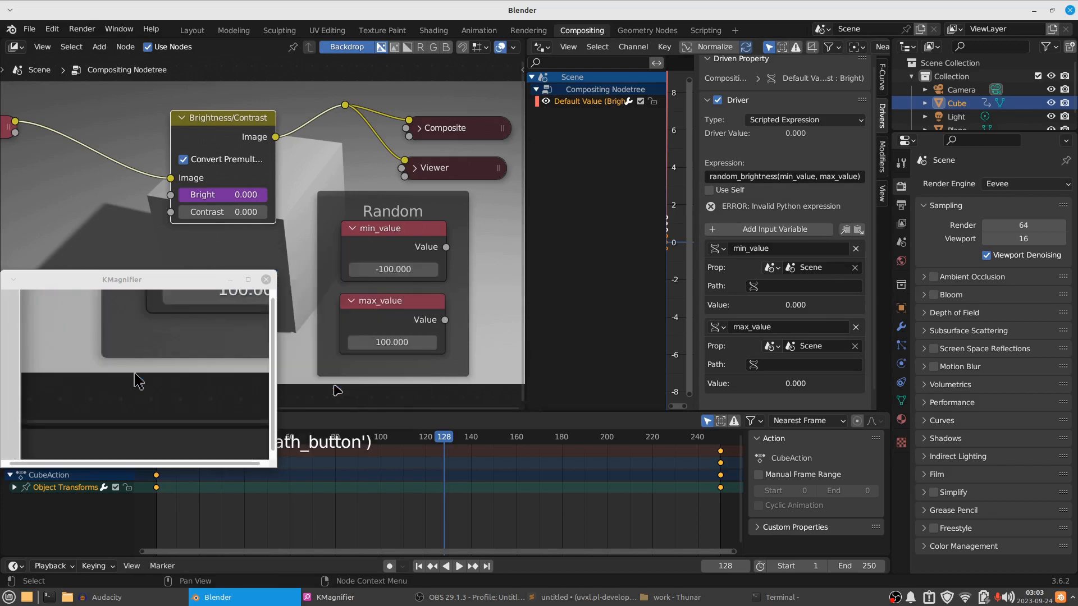
click(777, 287)
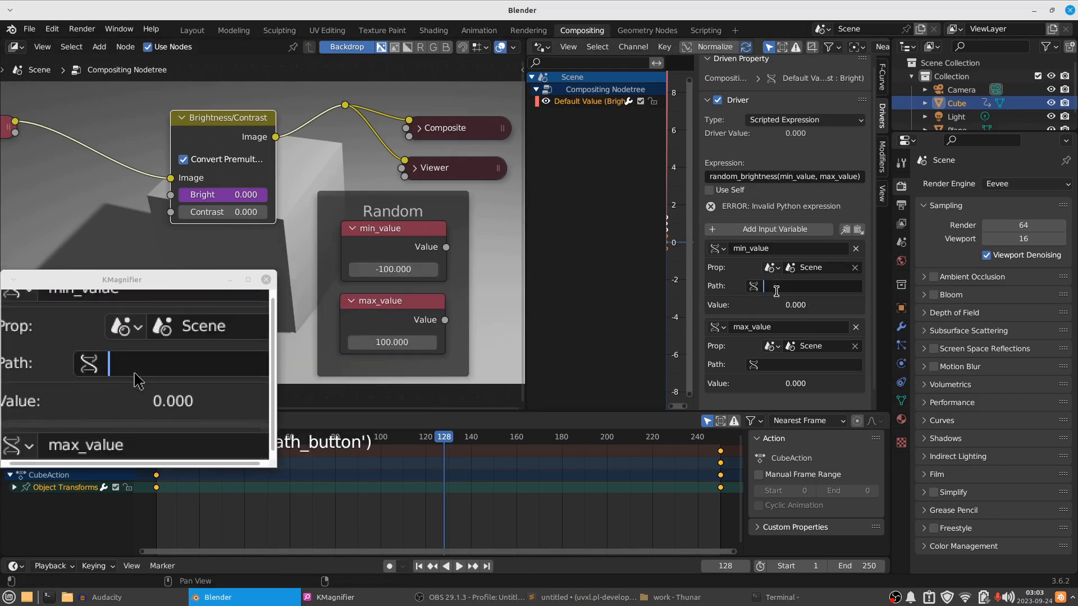
key(ctrl+v)
key(Return)
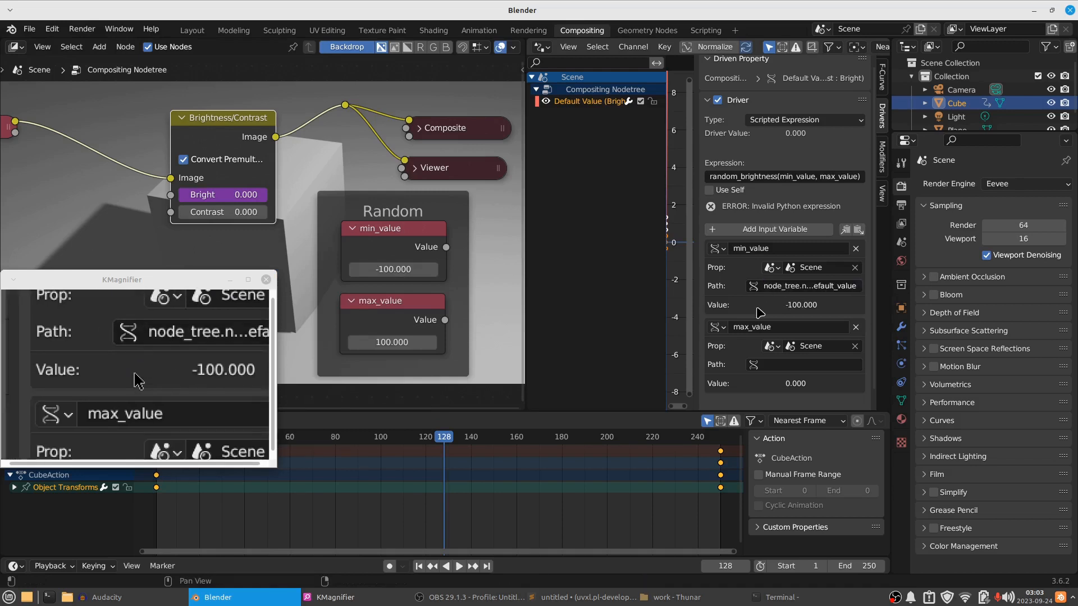
Copy the data path of the max_value node's value and paste it as the max_value variable's path.
right_click(391, 343)
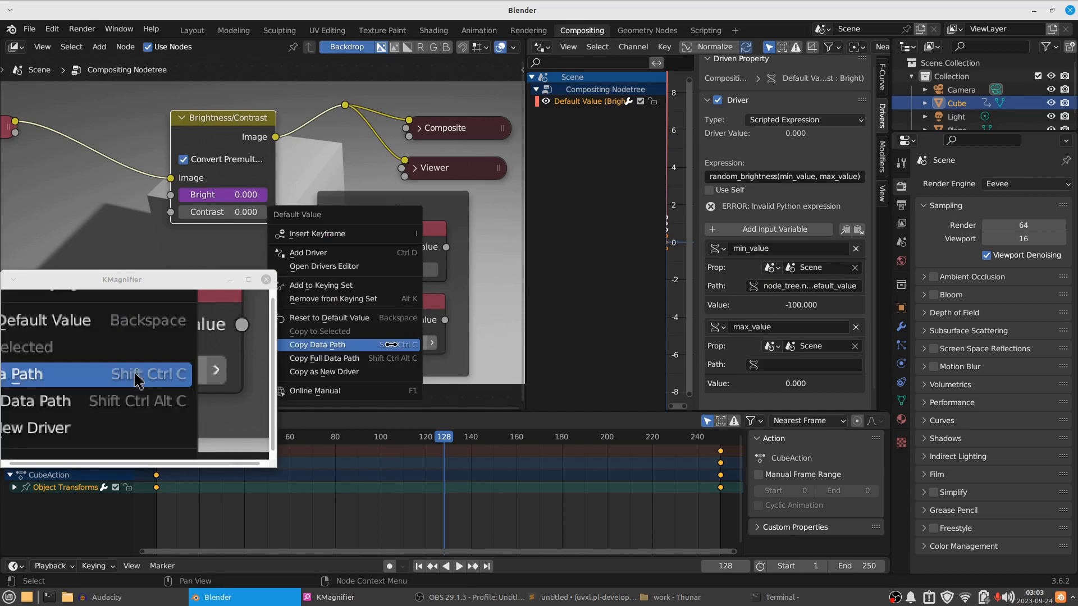
click(391, 343)
click(787, 363)
key(Return)
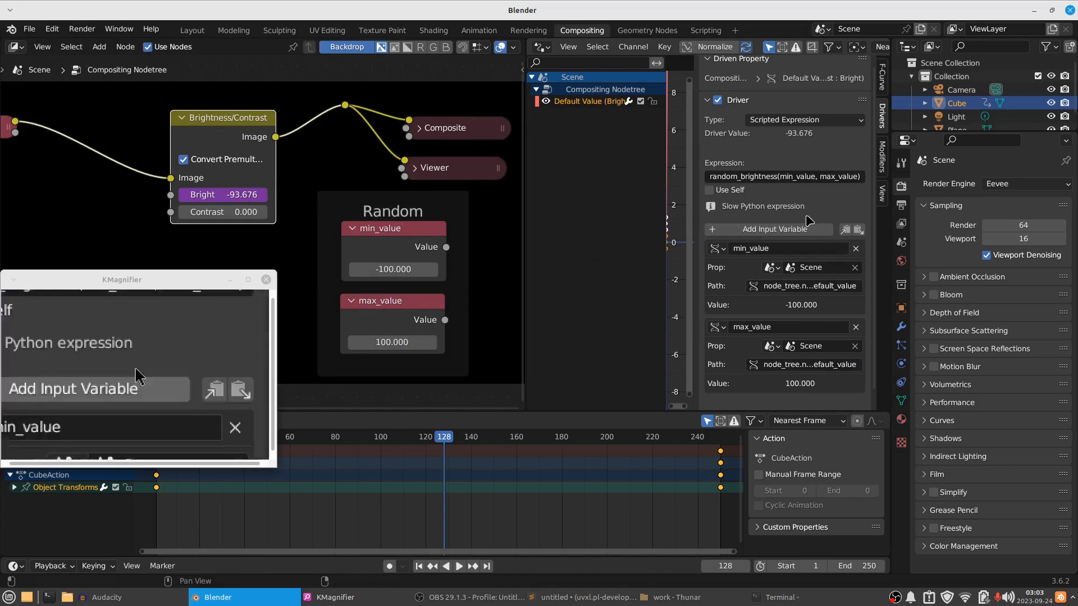
Update the driver's dependencies and scrub the timeline to frame 108 to check the random brightness.
scroll(783, 362, down, 1)
click(792, 397)
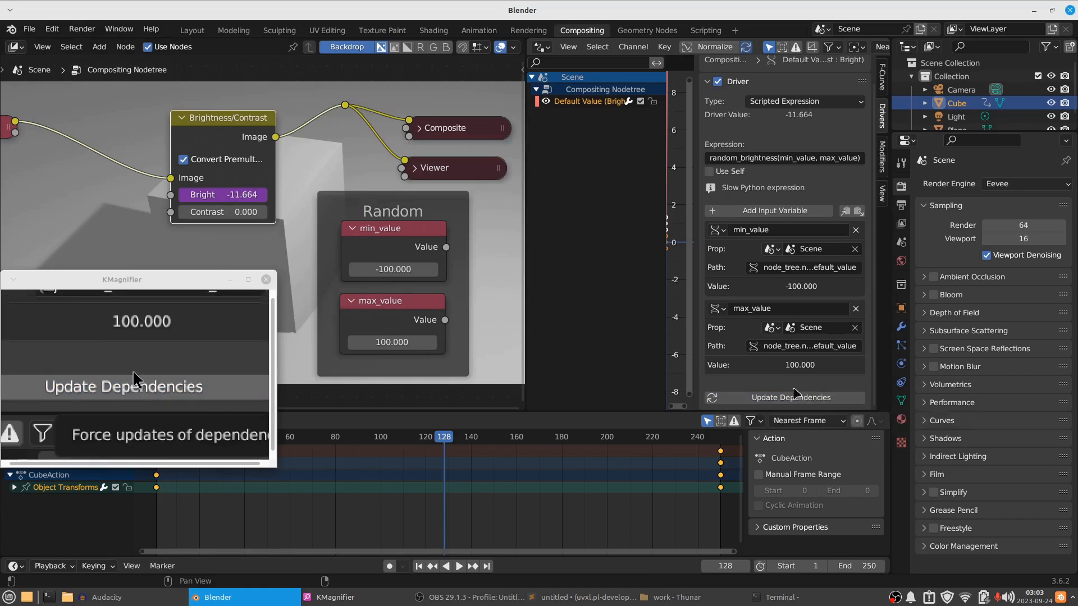
drag(452, 437, 398, 438)
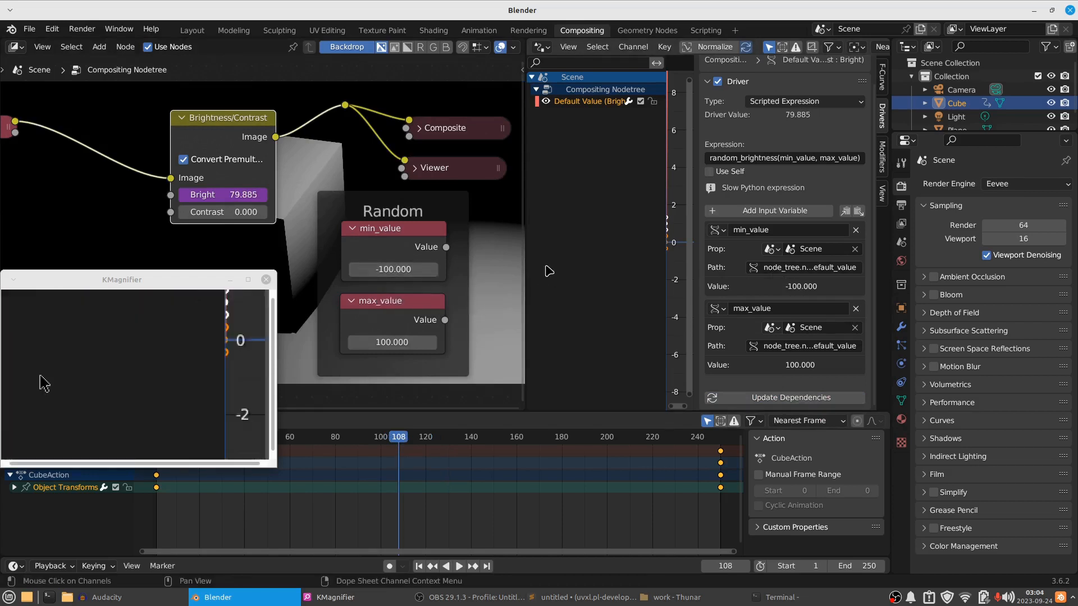
Set the min_value node to 100 to test the driver with equal limits.
mouse_move(393, 269)
mouse_down()
mouse_move(724, 264)
mouse_move(412, 270)
mouse_up()
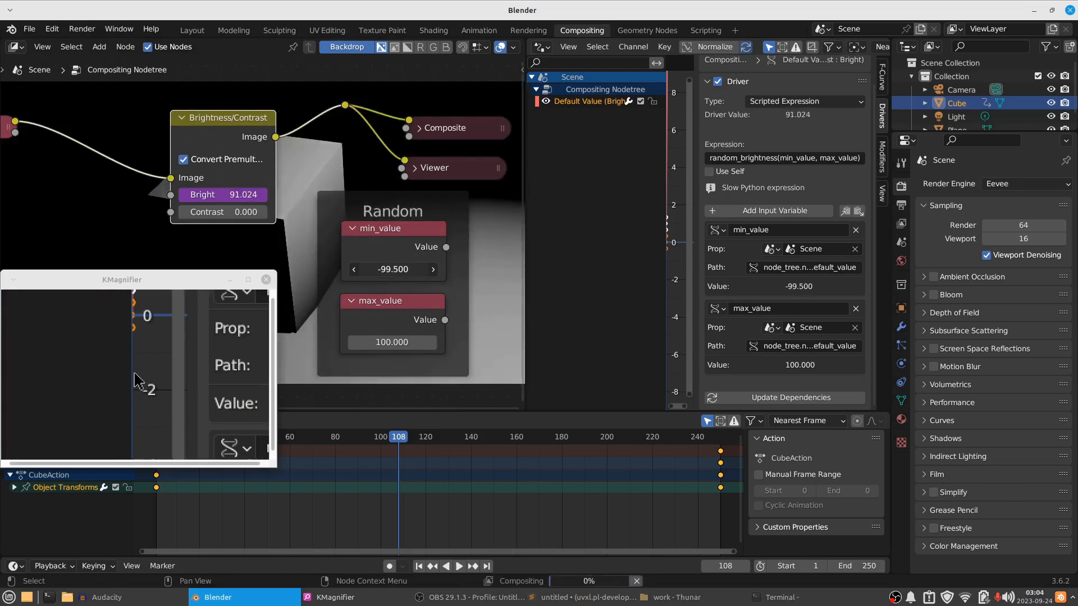
click(419, 265)
text(1)
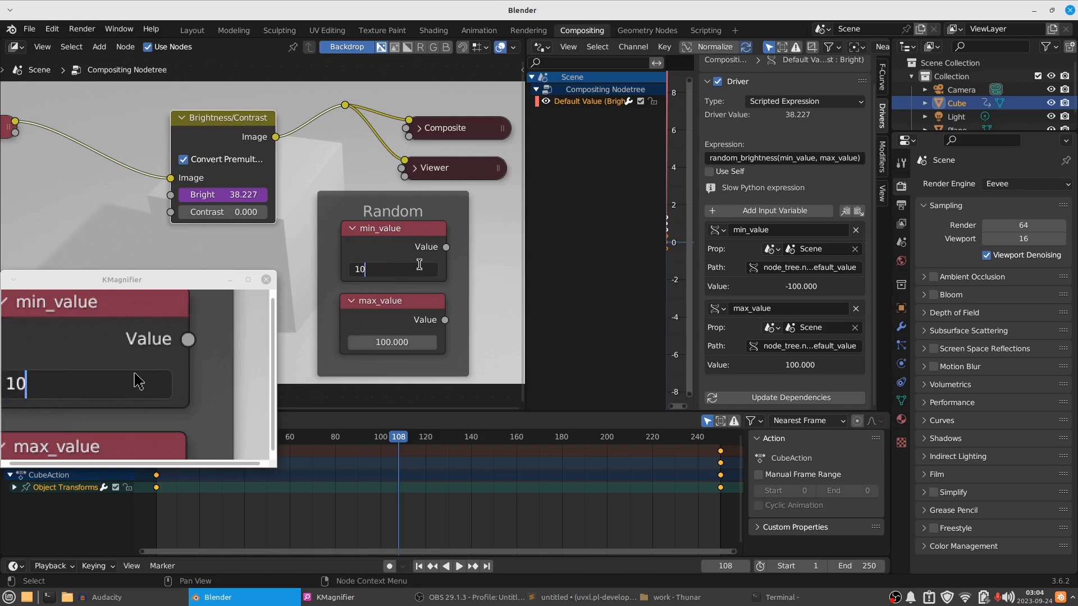
key(Return)
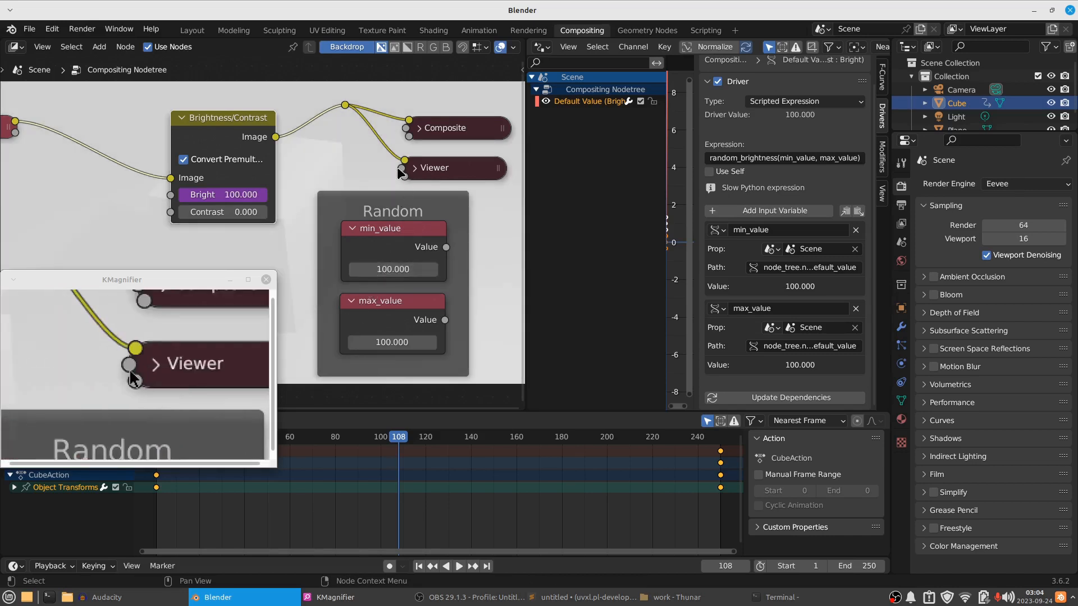
Minimize the magnifier window, scrub and play the animation, and update the dependencies to check the Bright value with equal limits.
click(229, 279)
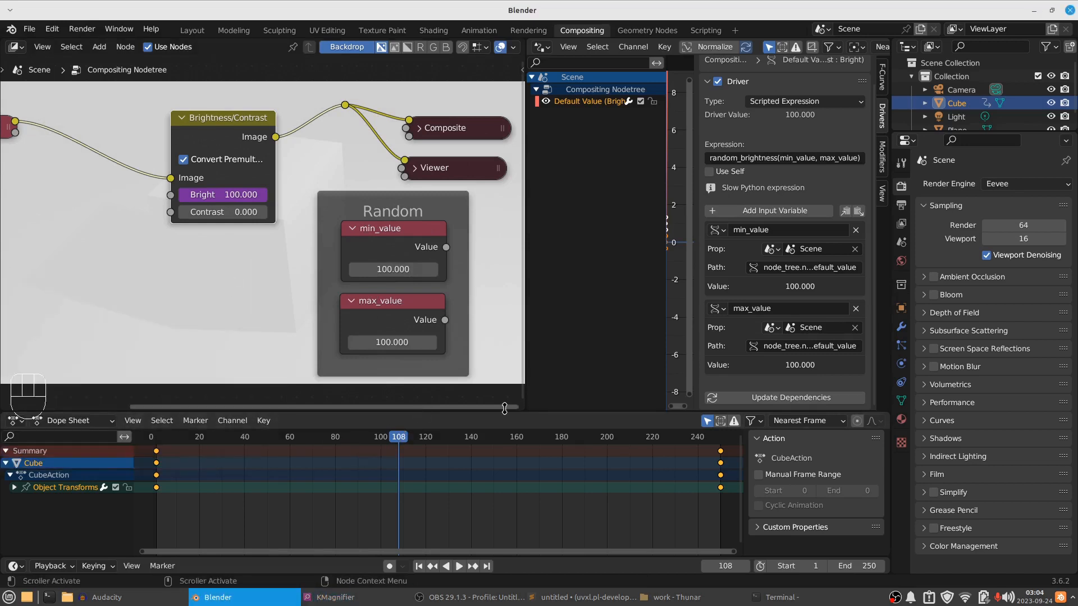
drag(402, 442, 337, 439)
click(311, 432)
click(249, 437)
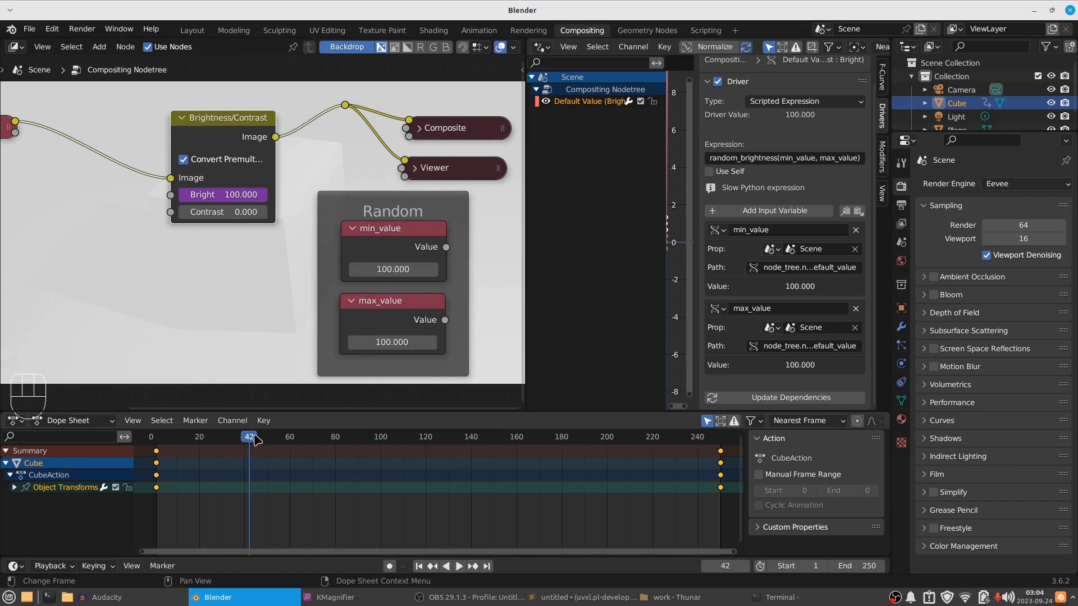
key(space)
key(space)
key(space)
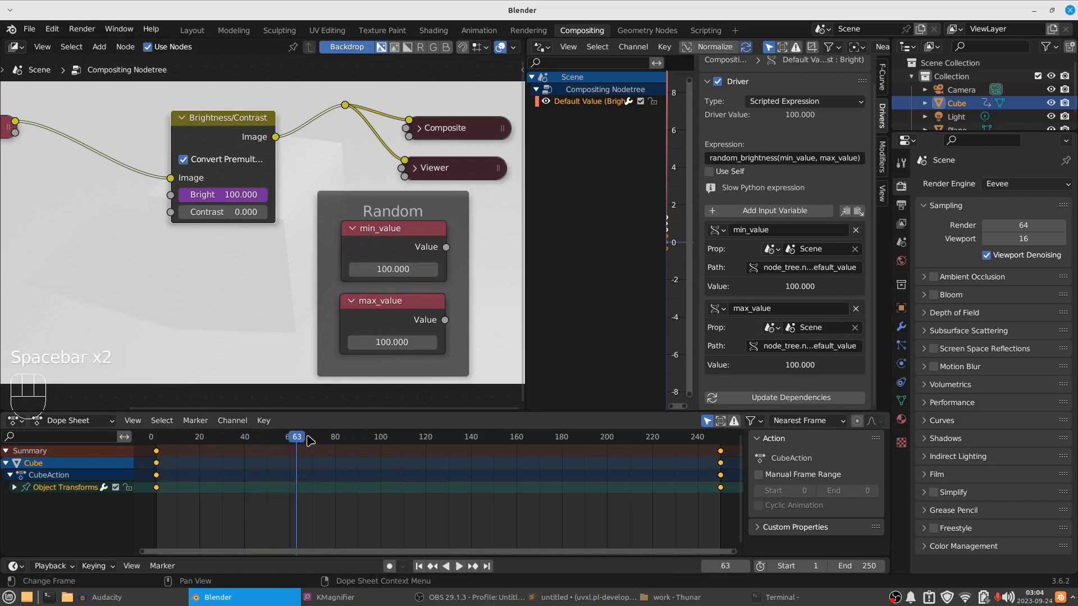
key(space)
click(754, 398)
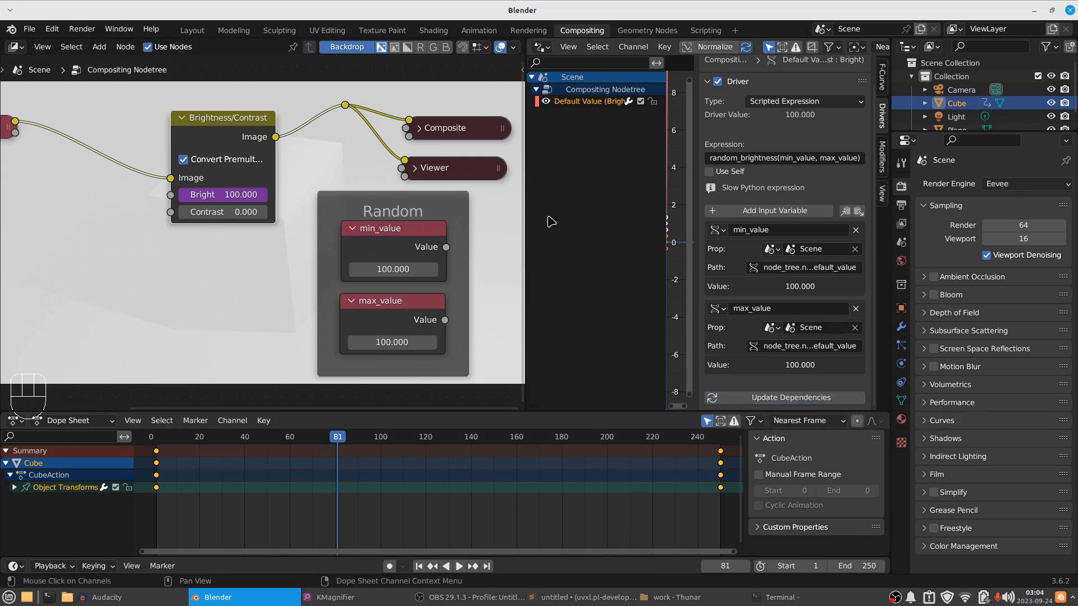
Move the Random frame with its two value nodes to the left of the Brightness/Contrast node.
shift+middle_drag(310, 309, 409, 303)
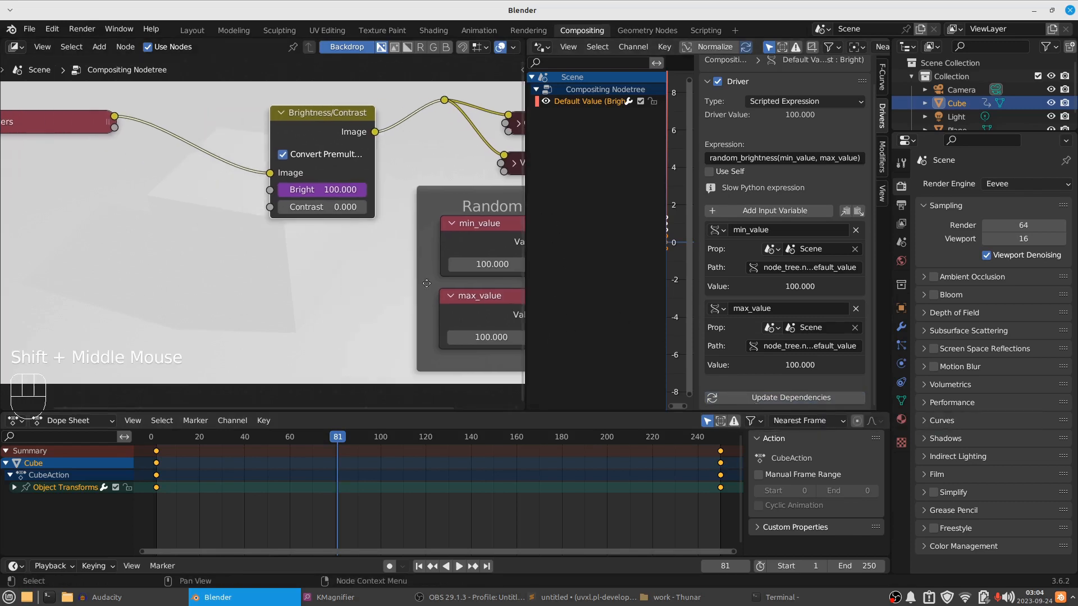
mouse_move(467, 267)
mouse_down()
mouse_move(453, 267)
mouse_move(494, 267)
mouse_move(479, 267)
mouse_up()
drag(429, 197, 51, 187)
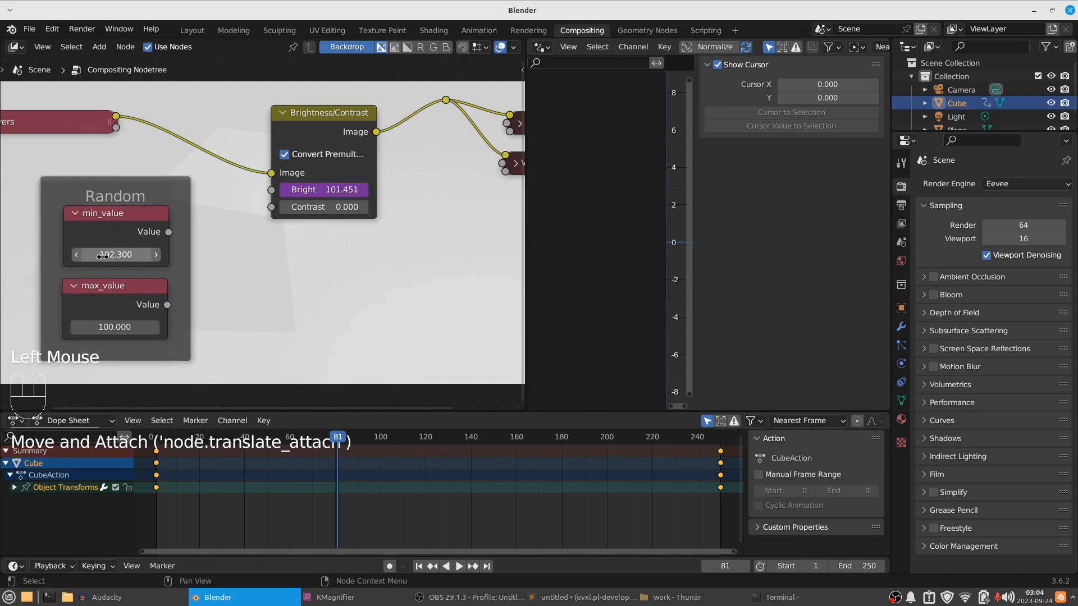
Set the min_value node to 10 and the max_value node to -10.
double_click(156, 255)
drag(123, 254, 23, 254)
click(123, 255)
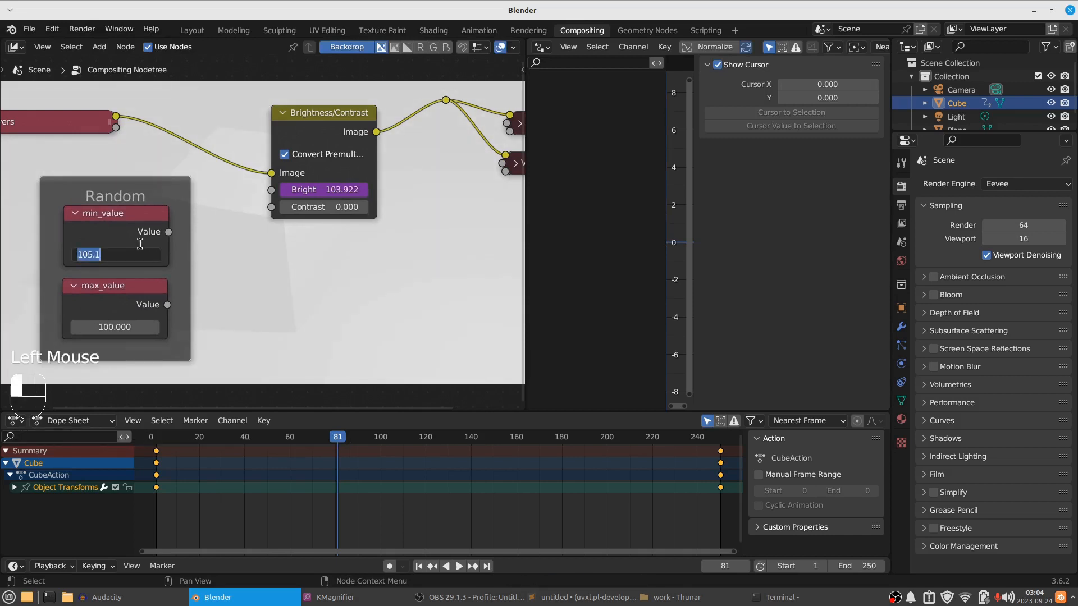
key(Return)
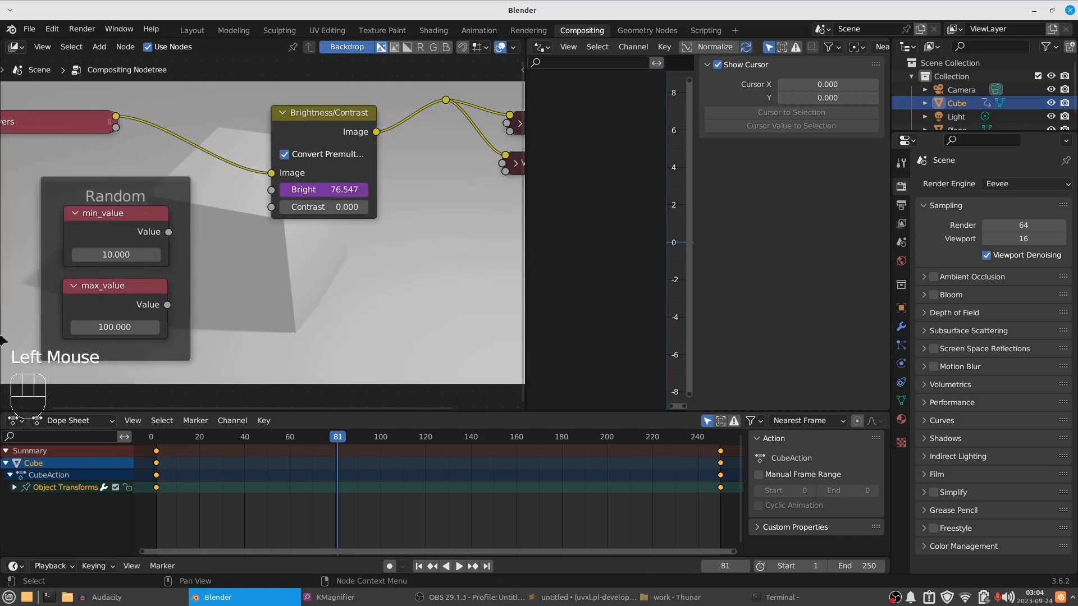
click(116, 333)
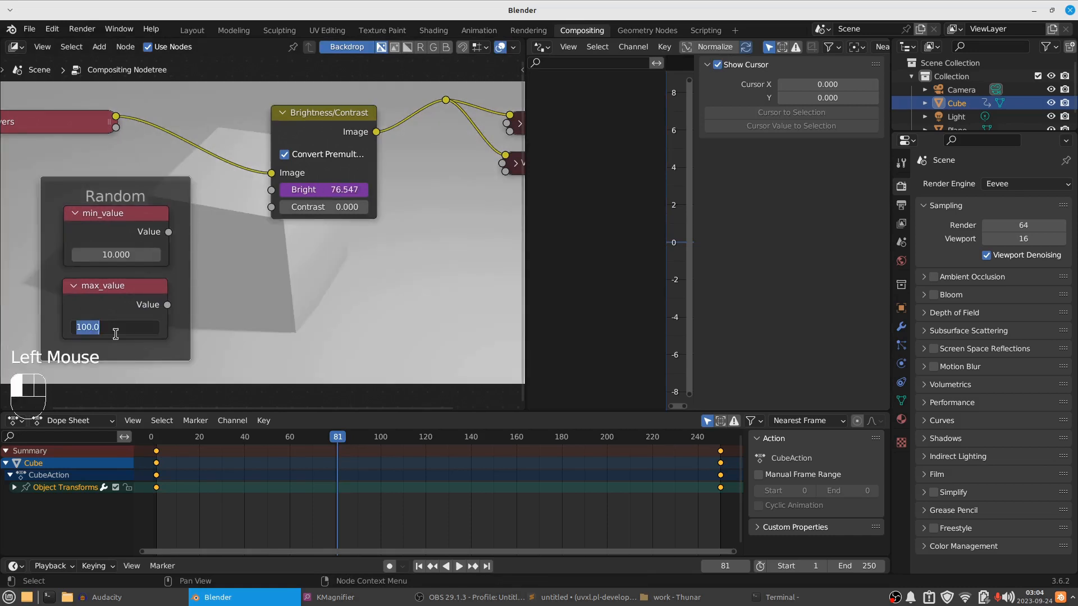
key(Return)
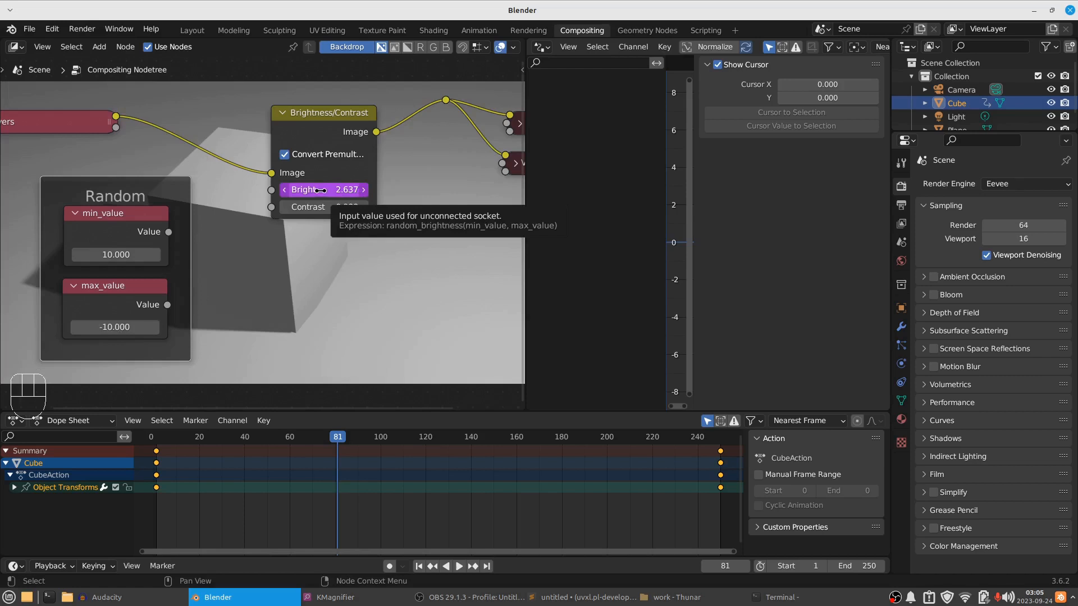
Scrub the timeline back to frame 23 and play the animation to check the brightness flicker in the backdrop.
click(338, 443)
drag(338, 442, 206, 466)
click(381, 253)
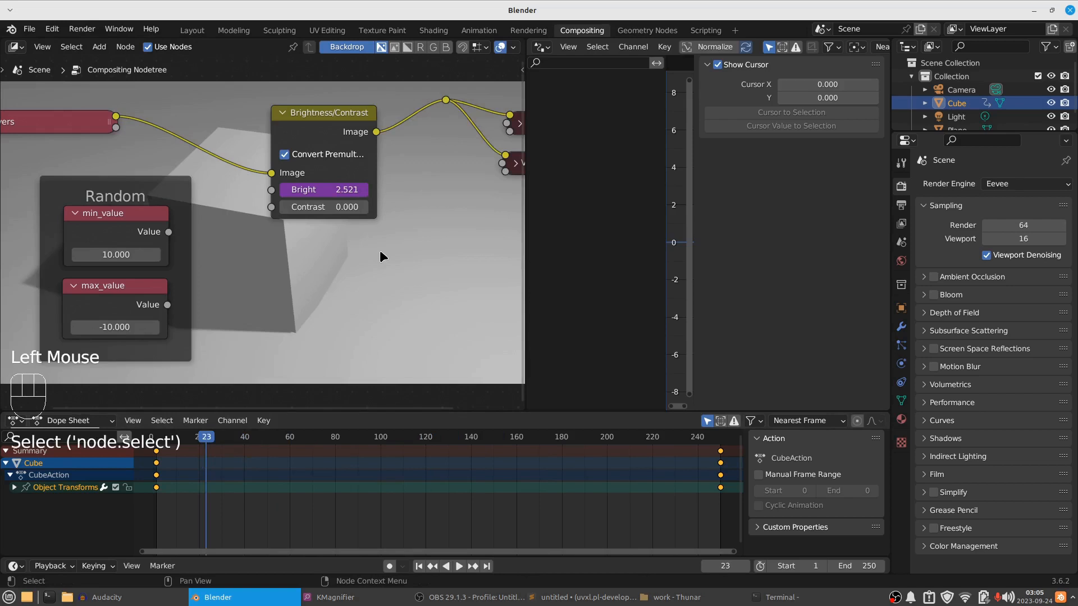
key(space)
key(space)
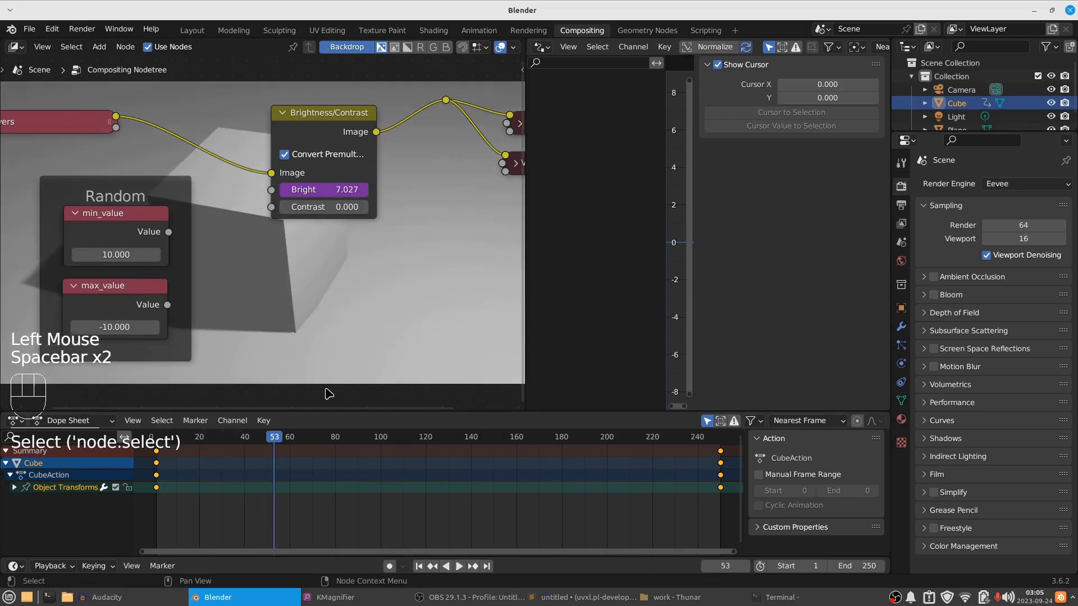
key(space)
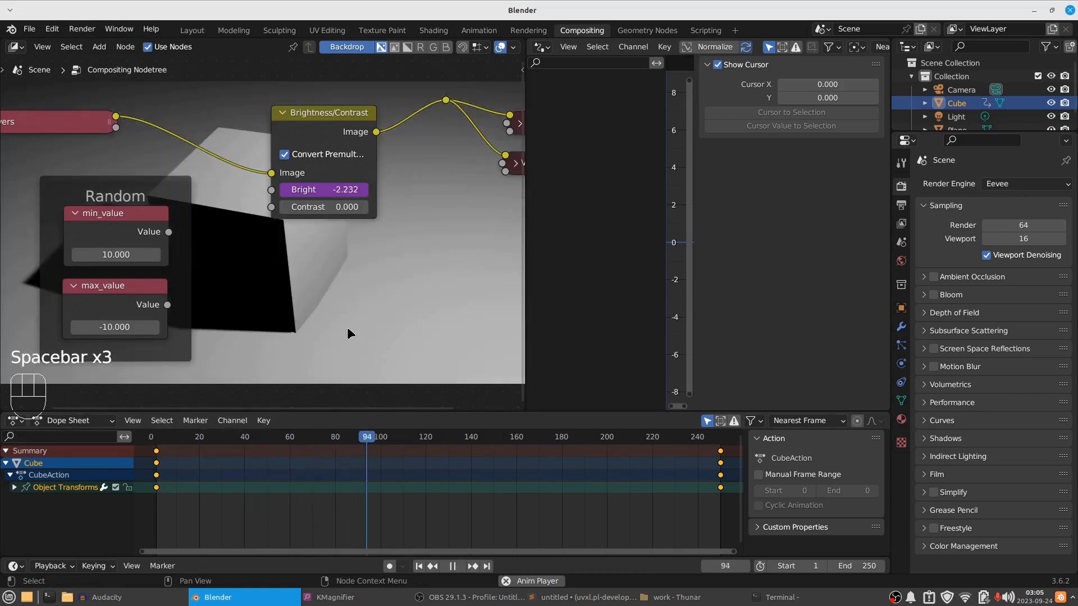
Start and stop the animation repeatedly up to frame 172 to compare the Bright value with the composited backdrop.
key(space)
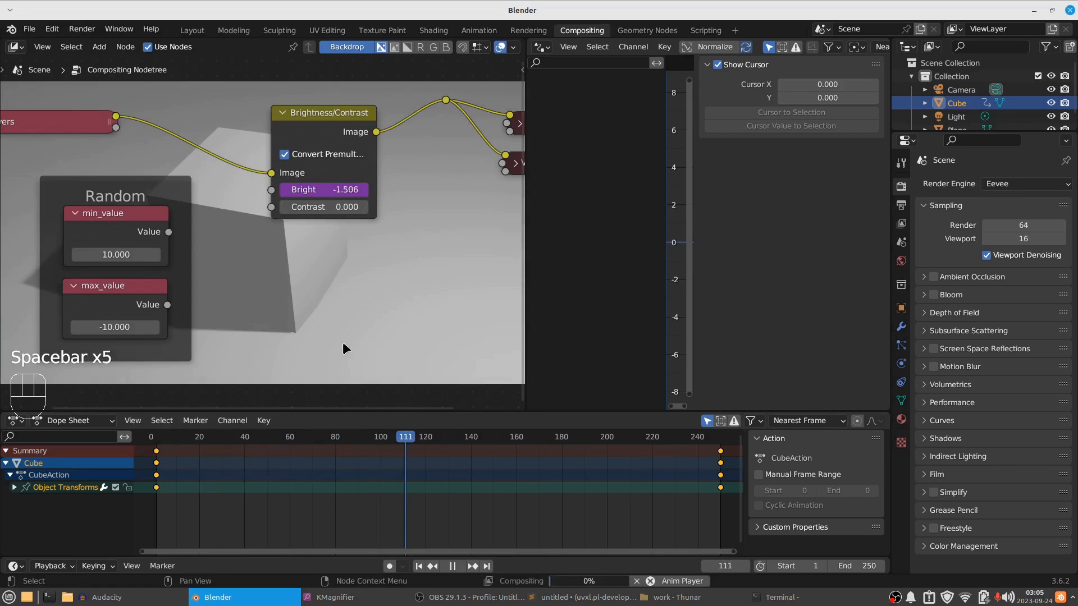
key(space)
key(space)
key(space)
key(space)
key(space)
key(space)
key(space)
key(space)
key(space)
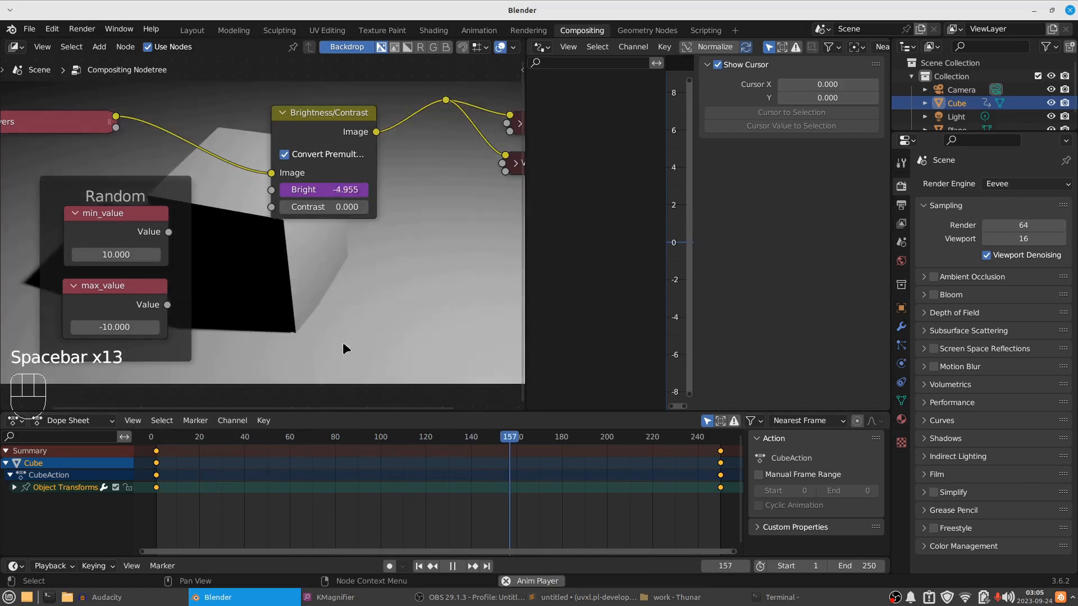
key(space)
key(space)
key(space)
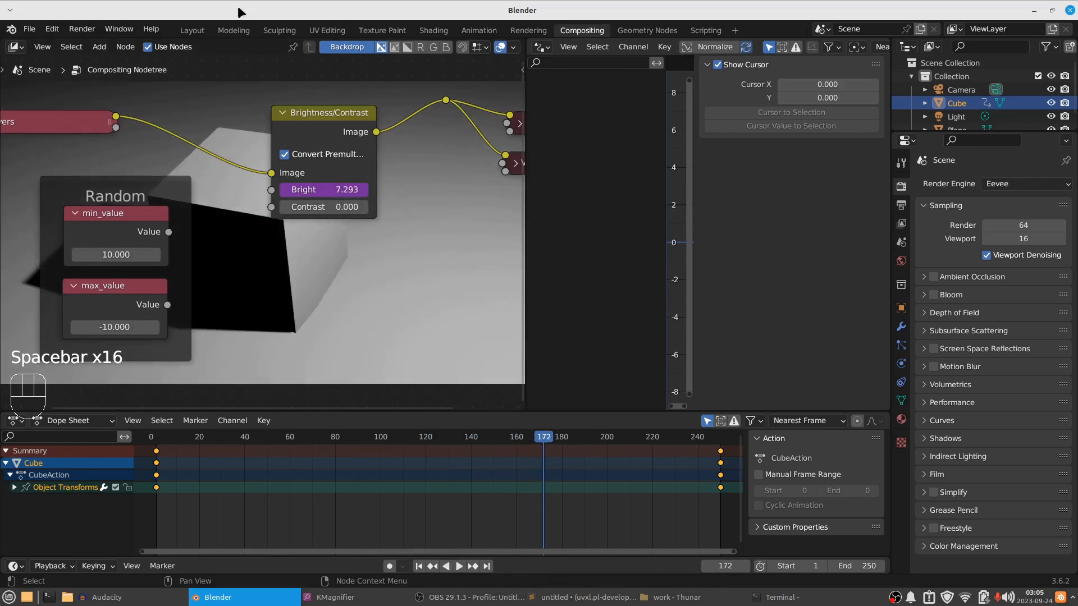
Play the animation briefly in the Layout and Geometry Nodes workspaces to check the cube's motion in the viewport.
click(197, 33)
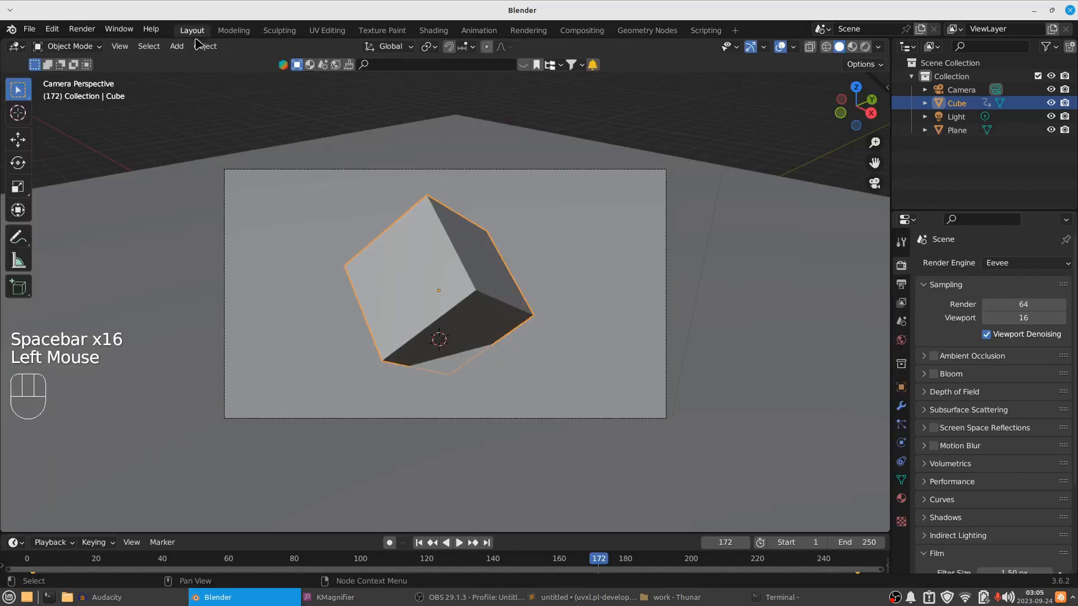
key(space)
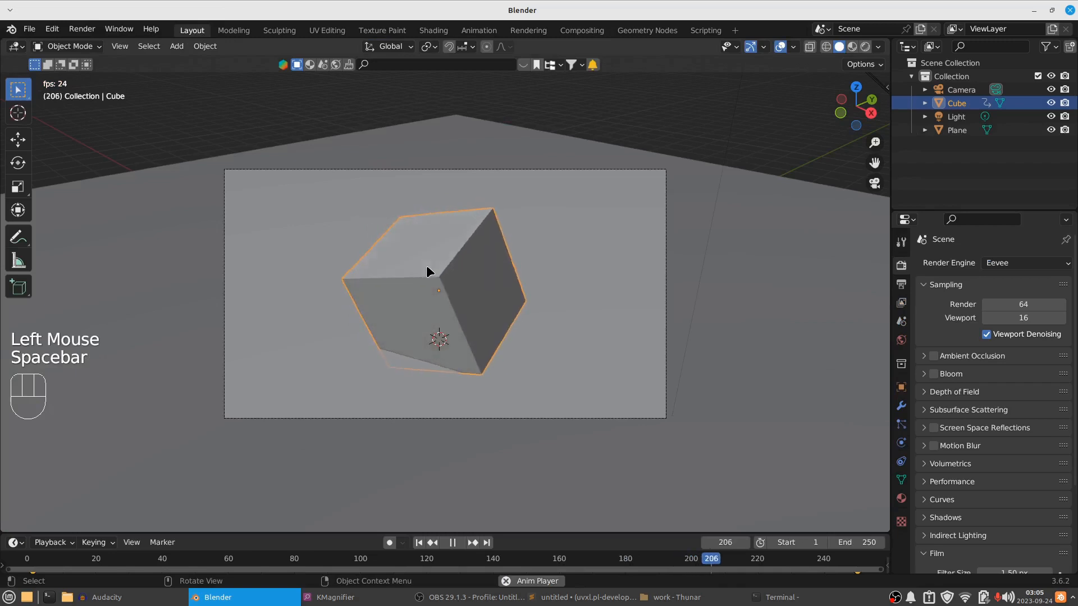
key(space)
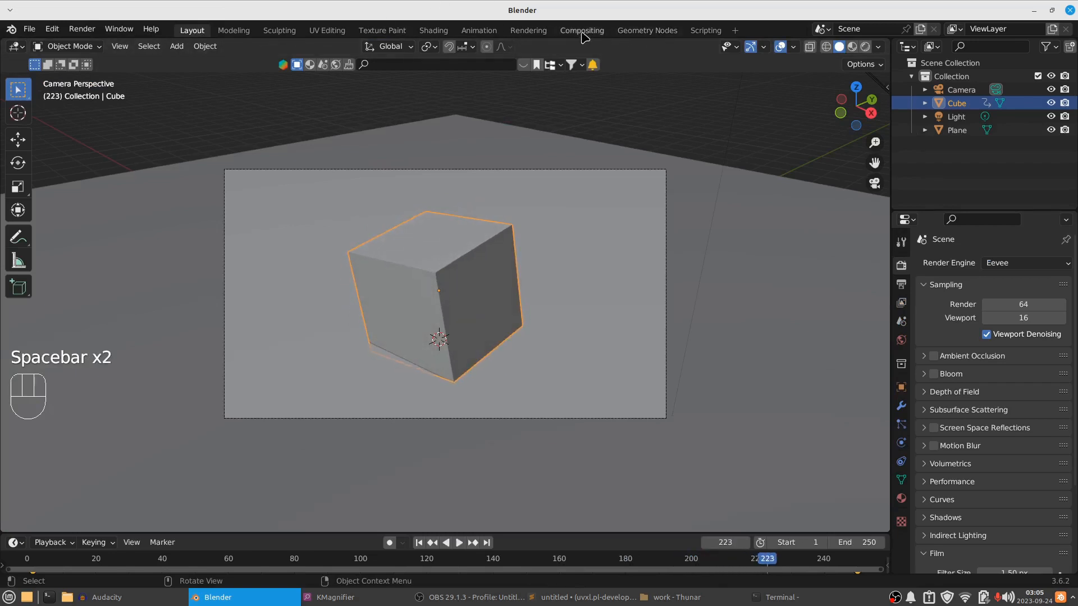
click(645, 32)
key(space)
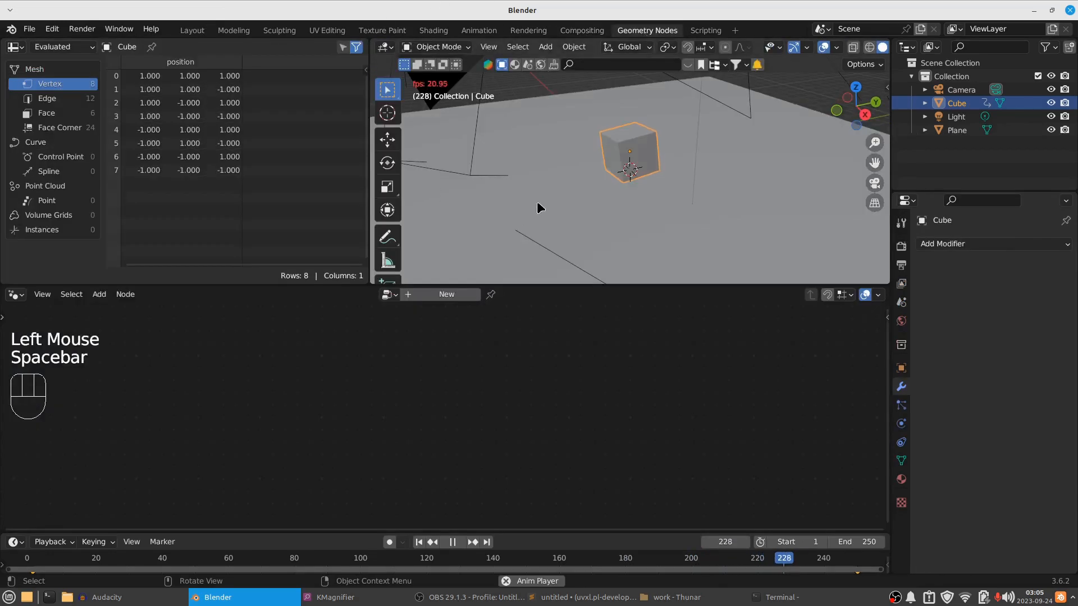
key(space)
Return to the Compositing workspace, play the animation through its loop to frame 7 and view the whole node tree.
click(578, 33)
key(space)
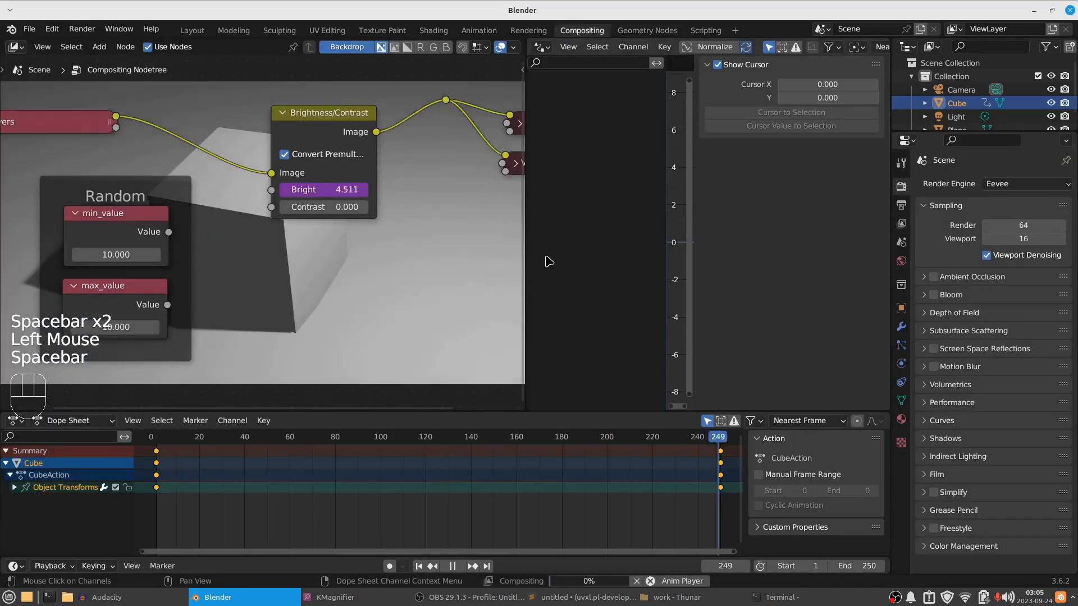
key(space)
scroll(269, 269, down, 3)
click(309, 270)
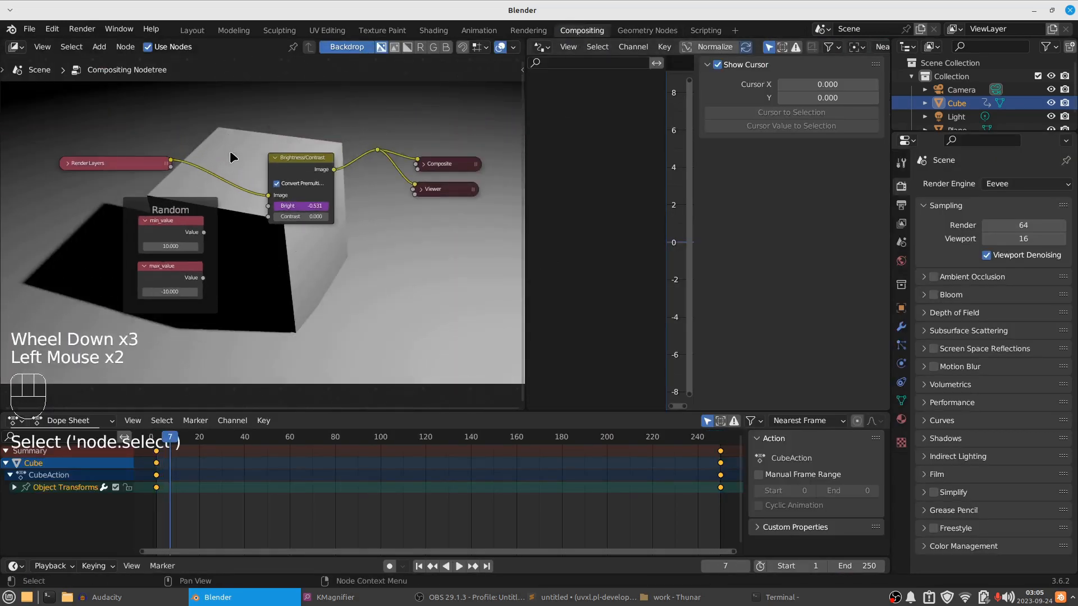
Render frame 7, play forward to frame 21 and render it too, closing each result to compare the brightness.
key(F12)
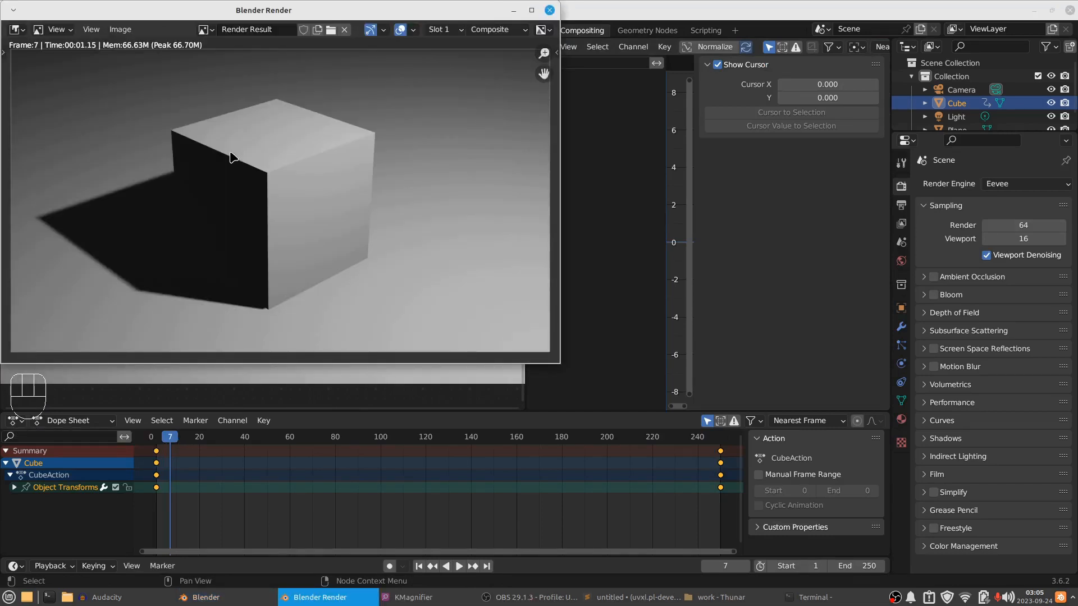
key(Escape)
key(space)
key(space)
key(F12)
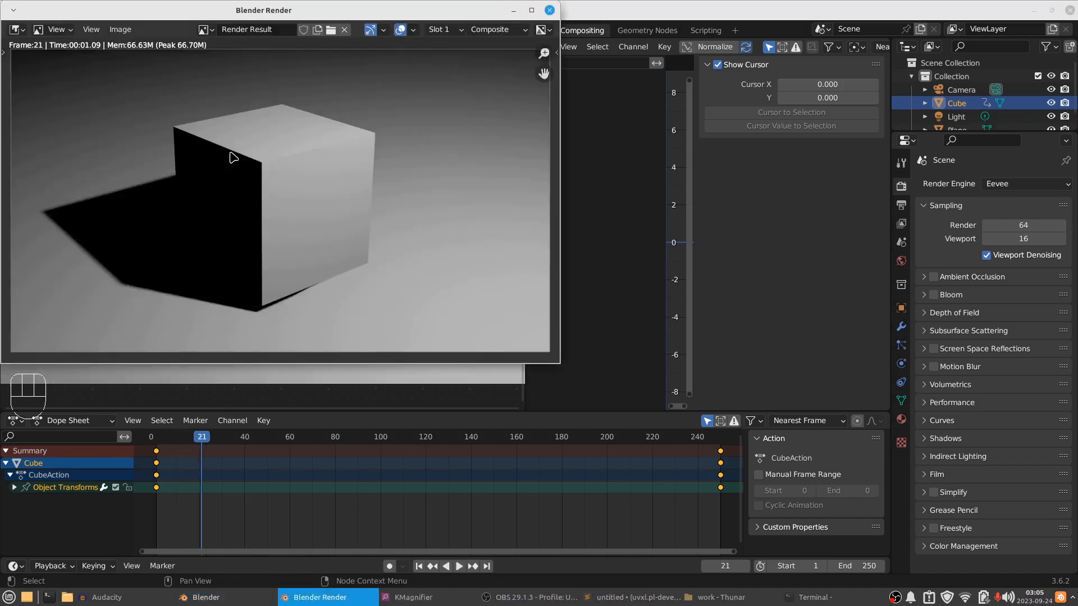
key(Escape)
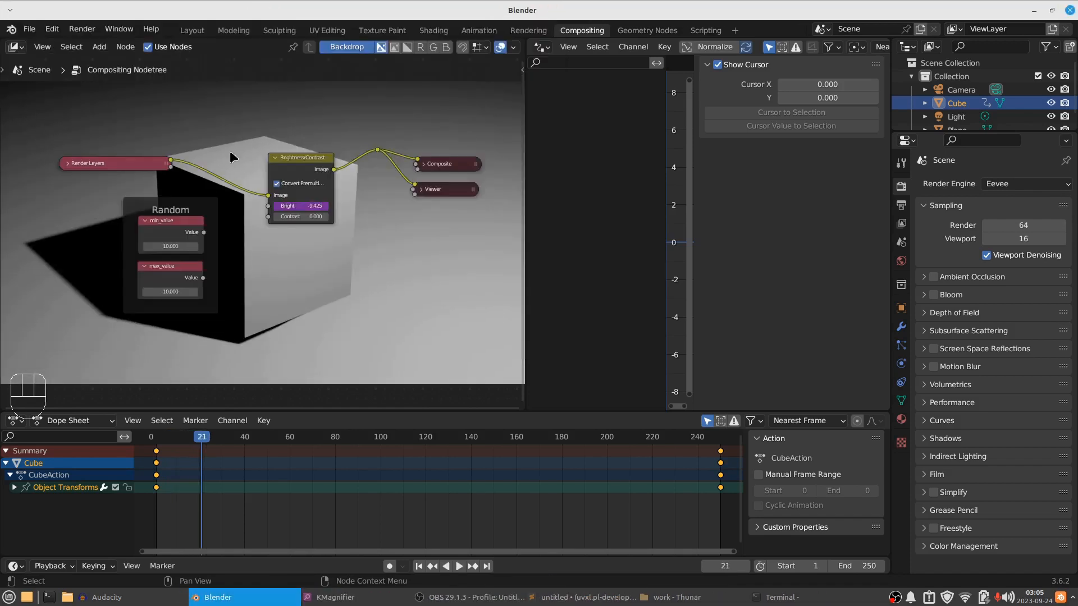
scroll(355, 249, up, 3)
middle_drag(377, 287, 9, 270)
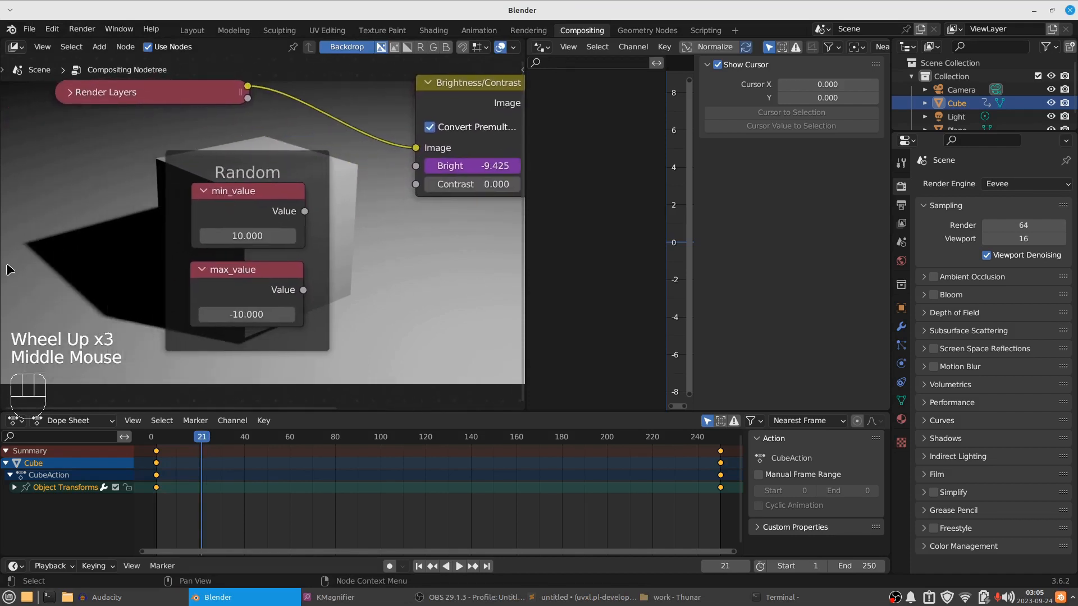
middle_drag(376, 278, 295, 302)
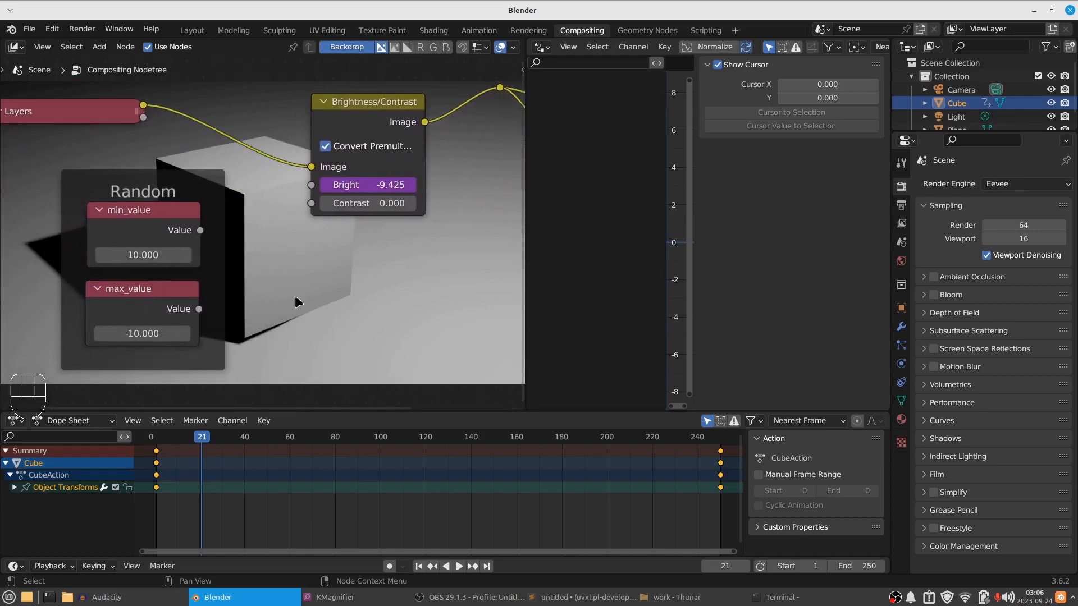